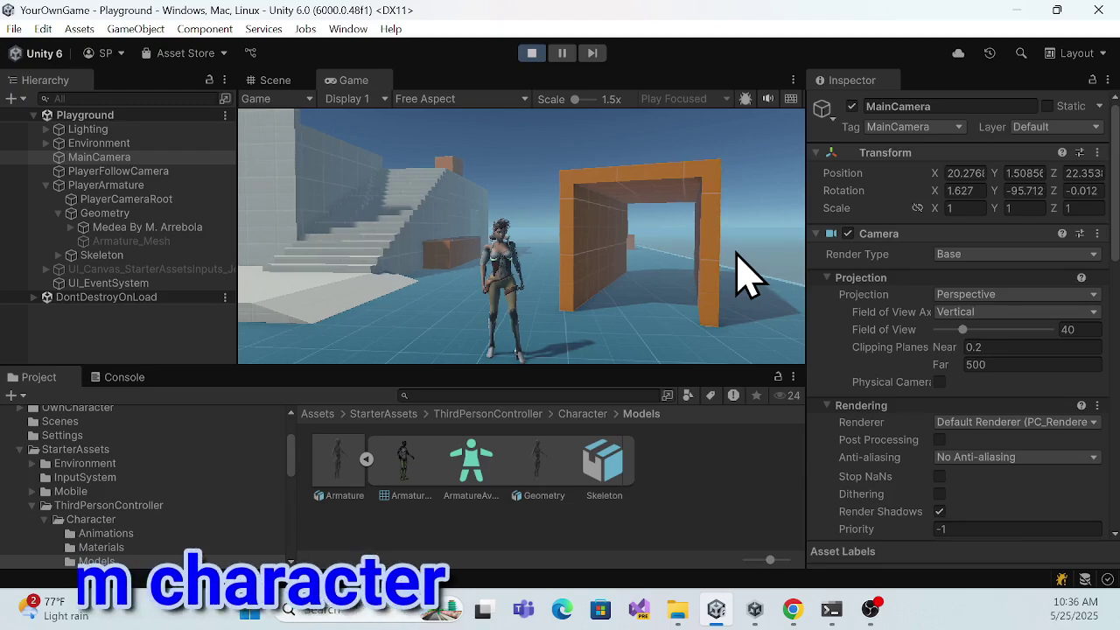
- Maximize the running Game view and make the custom character jump on the spot
{"action": "left_click", "coordinate": [793, 80]}
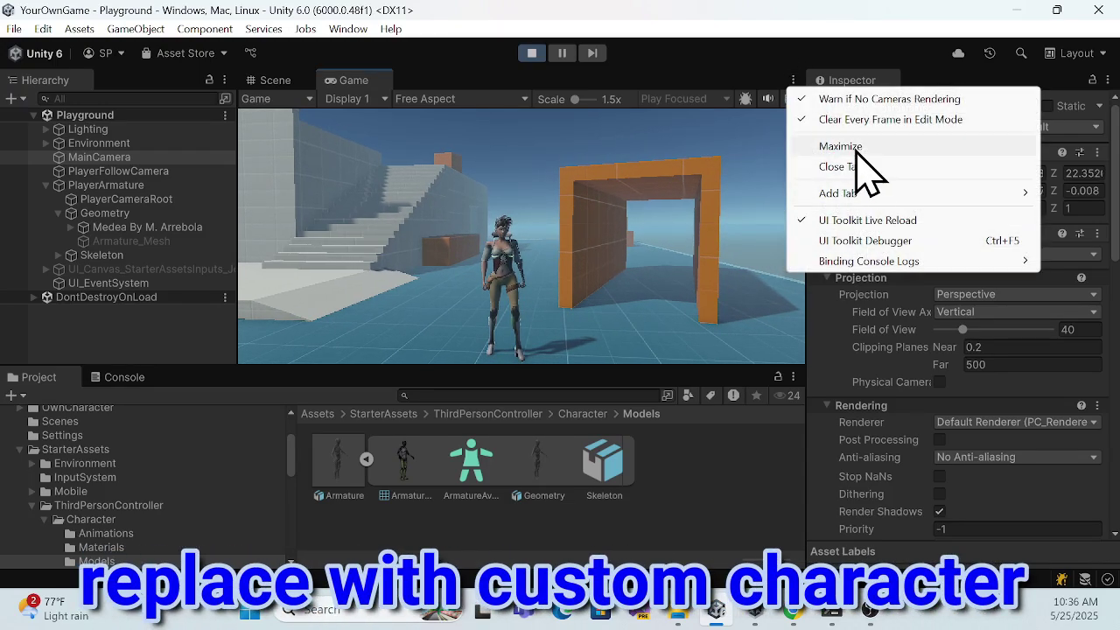
{"action": "left_click", "coordinate": [856, 147]}
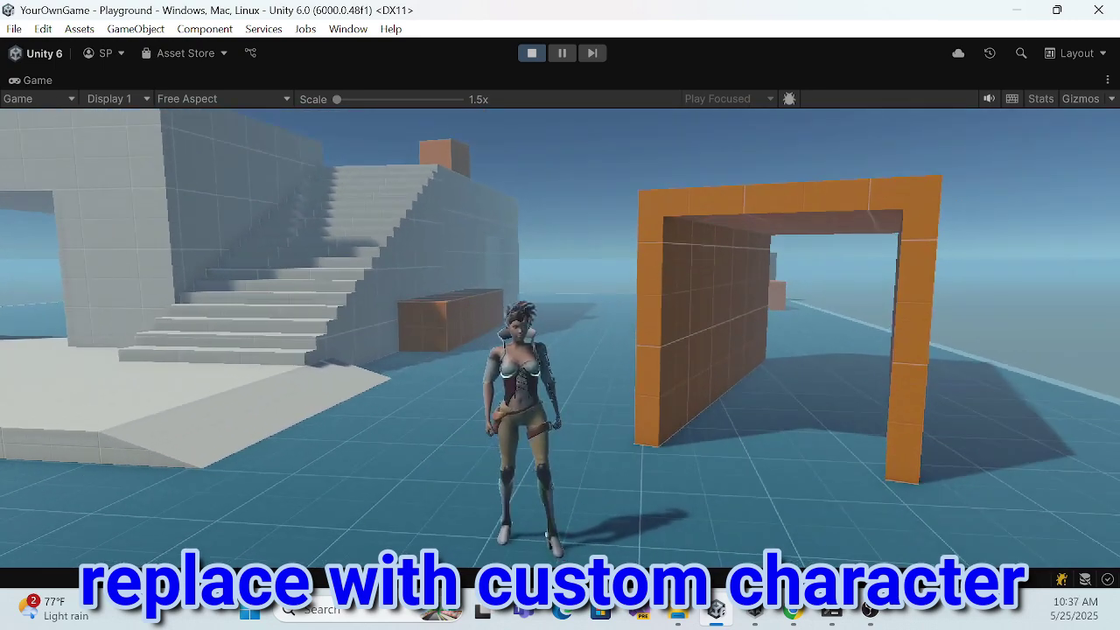
{"action": "key", "text": "space"}
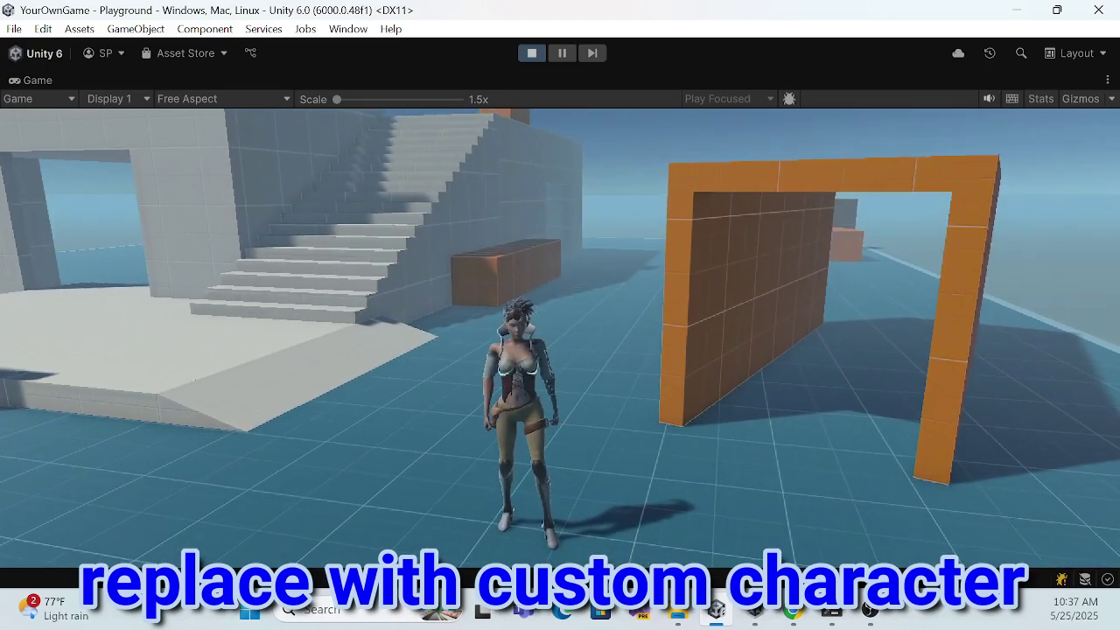
{"action": "key", "text": "space"}
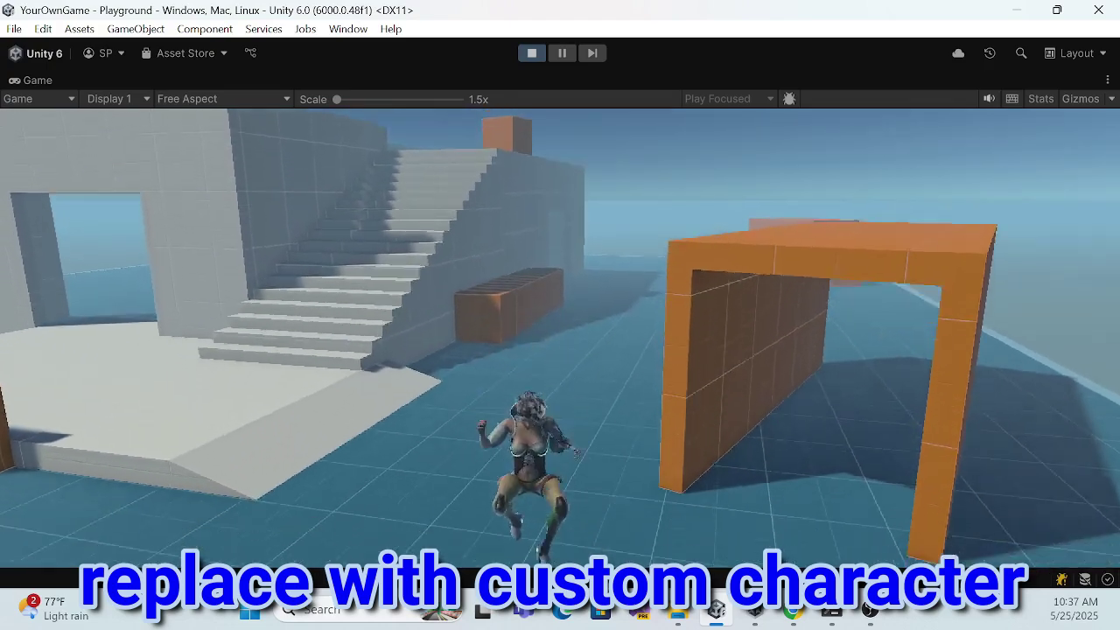
- Test the custom character's walking and sprinting in different directions across the playground's open floor
{"action": "key", "text": "a"}
{"action": "key", "text": "w"}
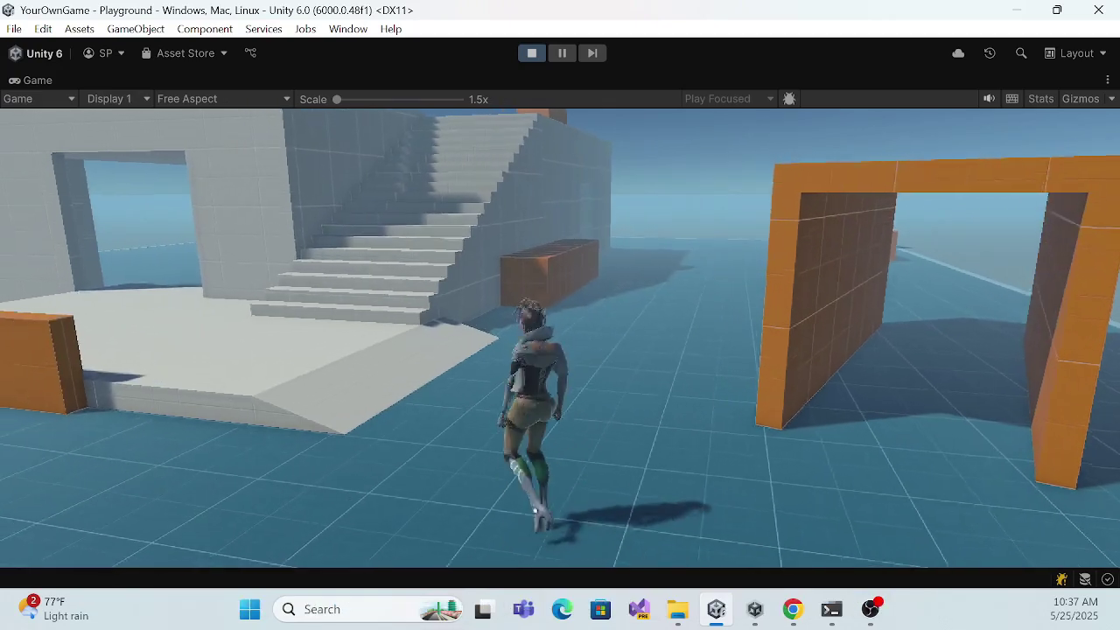
{"action": "key", "text": "a"}
{"action": "key", "text": "w"}
{"action": "key", "text": "shift+a"}
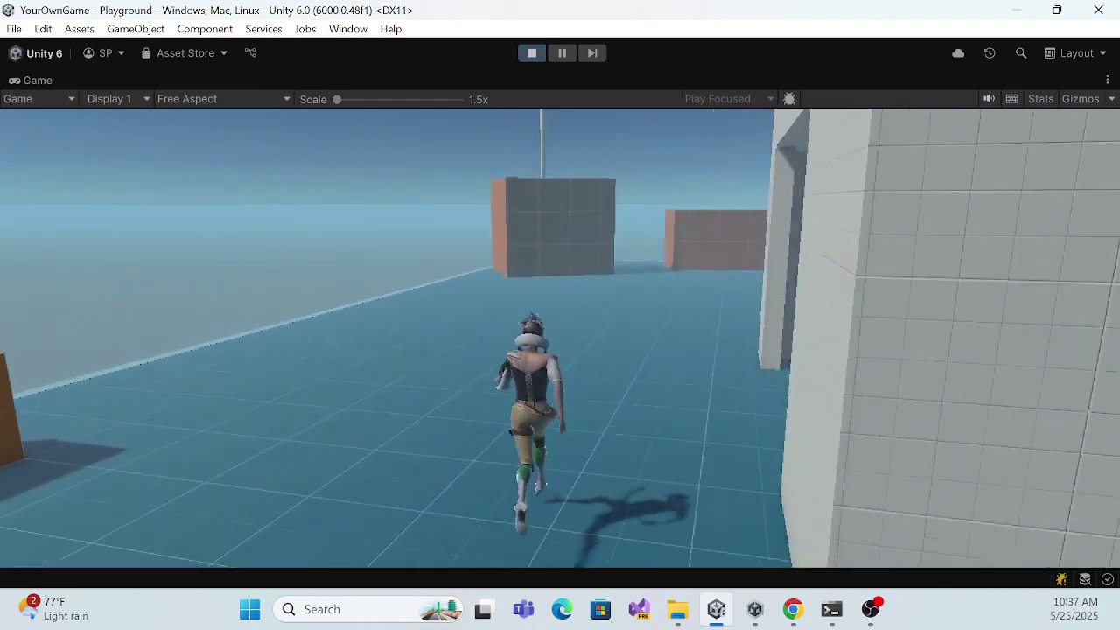
{"action": "key", "text": "shift+s"}
{"action": "key", "text": "s"}
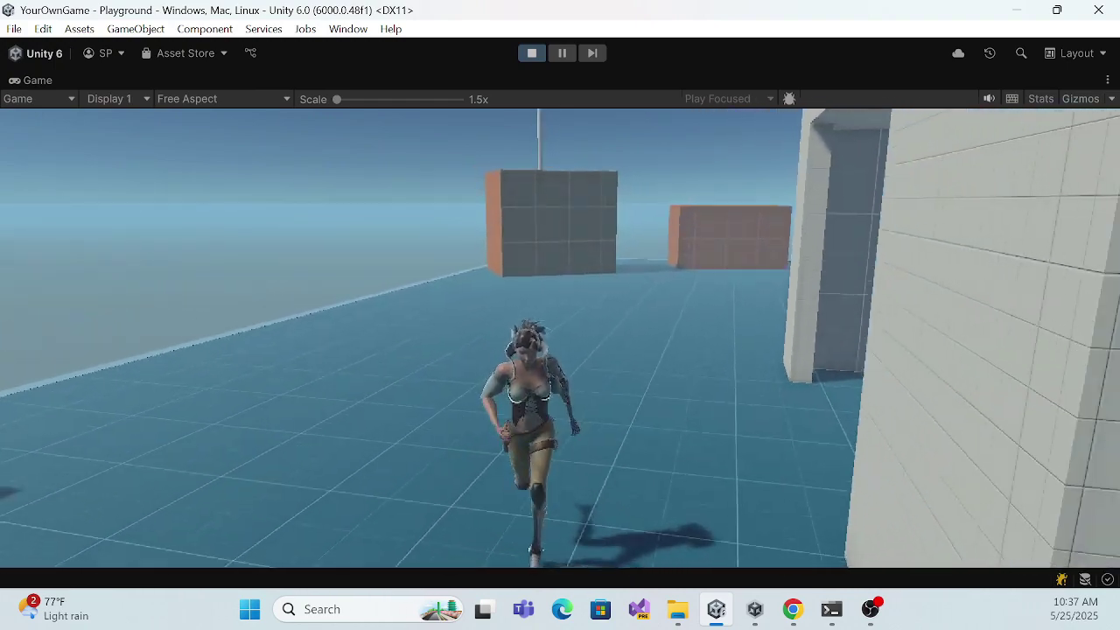
{"action": "key", "text": "s"}
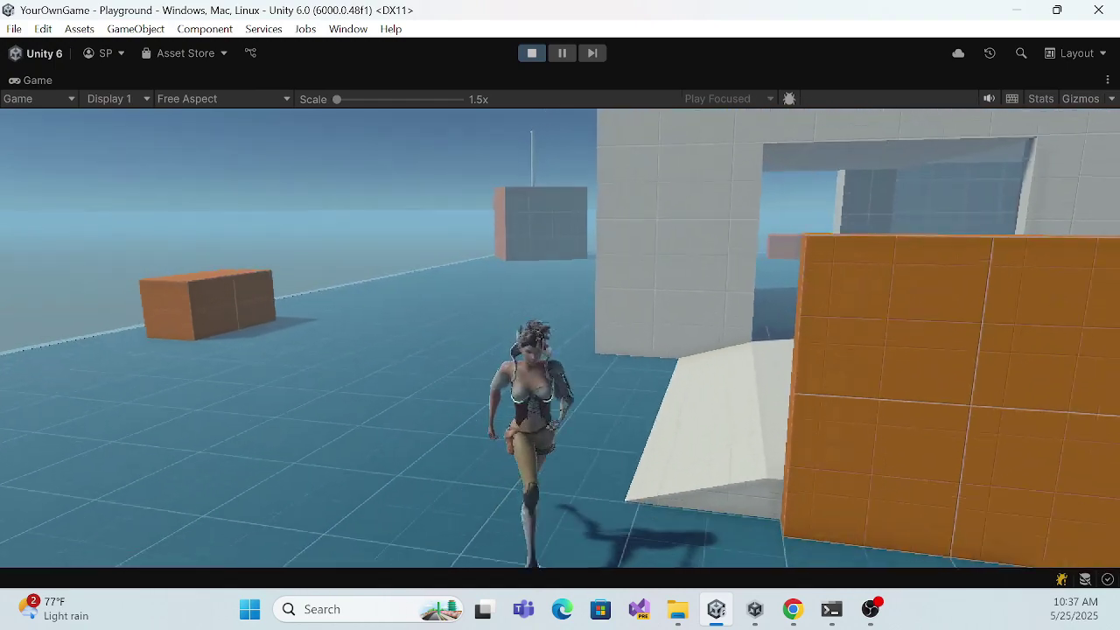
{"action": "key", "text": "s"}
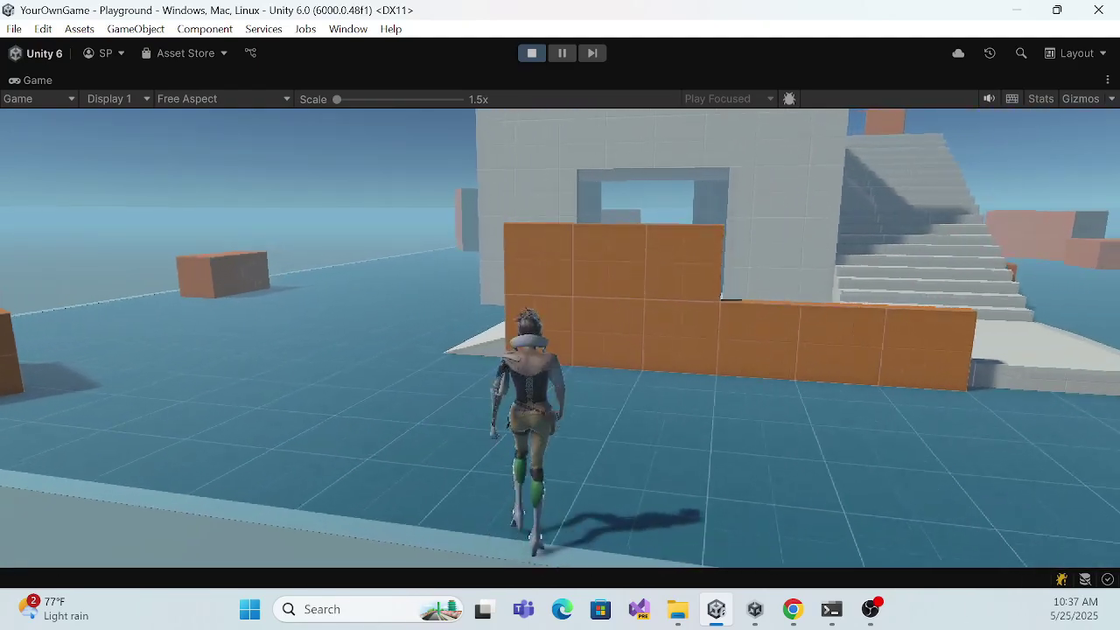
- Run the character around the orange wall and up the main staircase onto the upper platform
{"action": "key", "text": "d"}
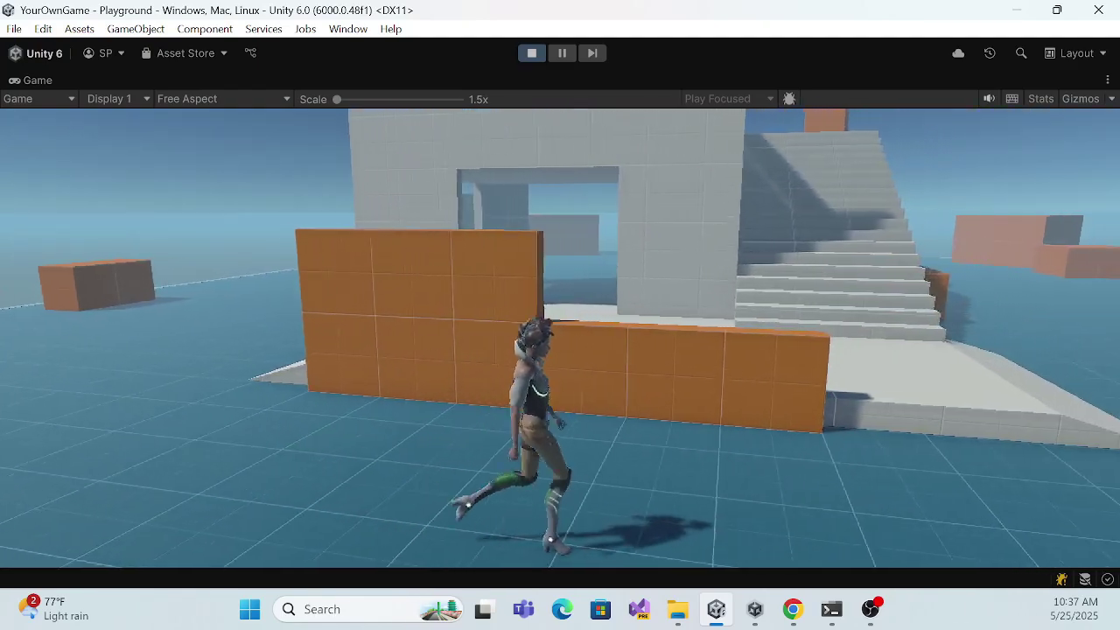
{"action": "key", "text": "w"}
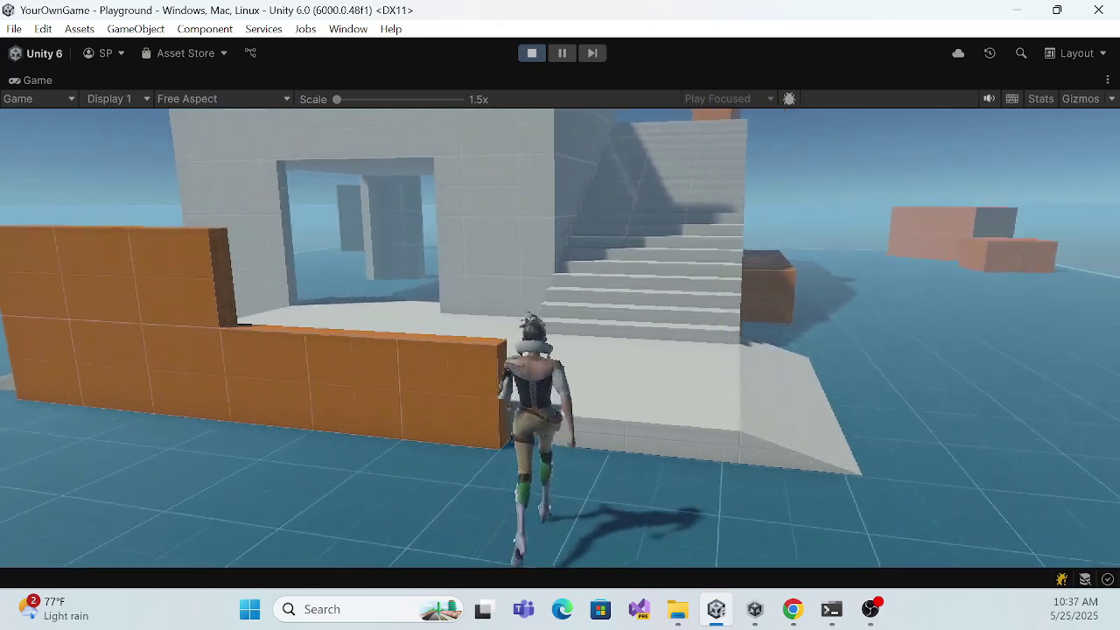
{"action": "key", "text": "a"}
{"action": "key", "text": "d"}
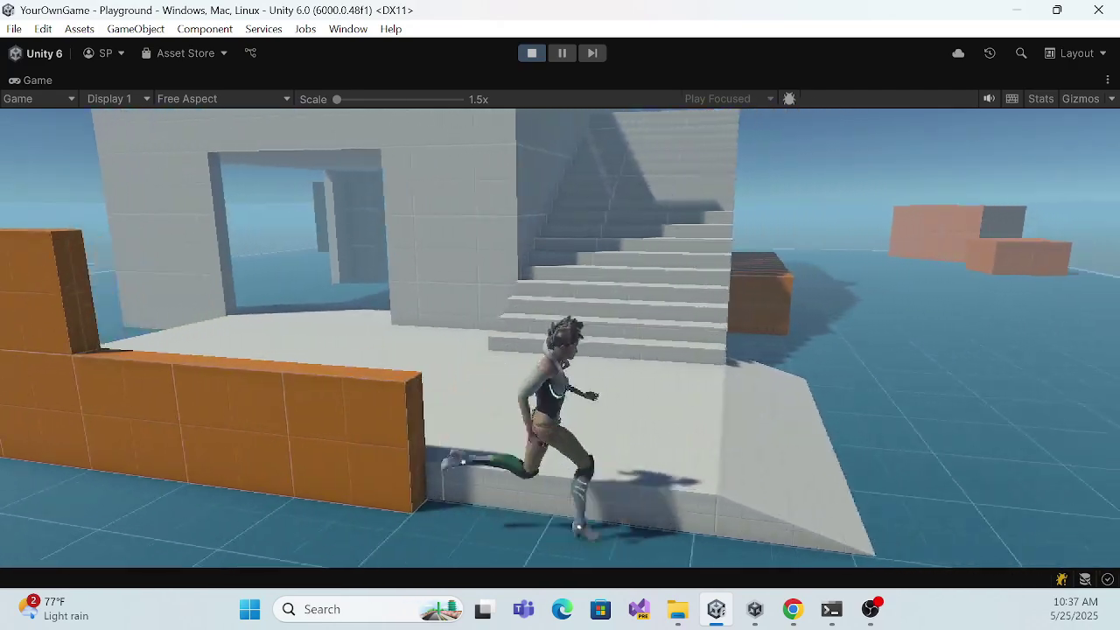
{"action": "key", "text": "w"}
{"action": "key", "text": "w"}
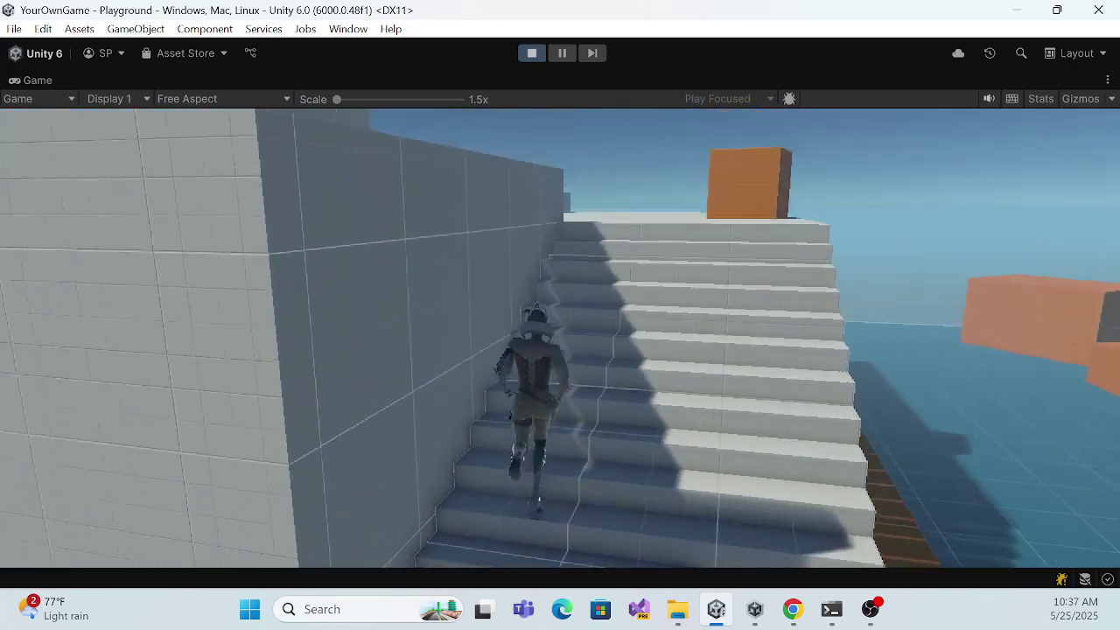
{"action": "key", "text": "w"}
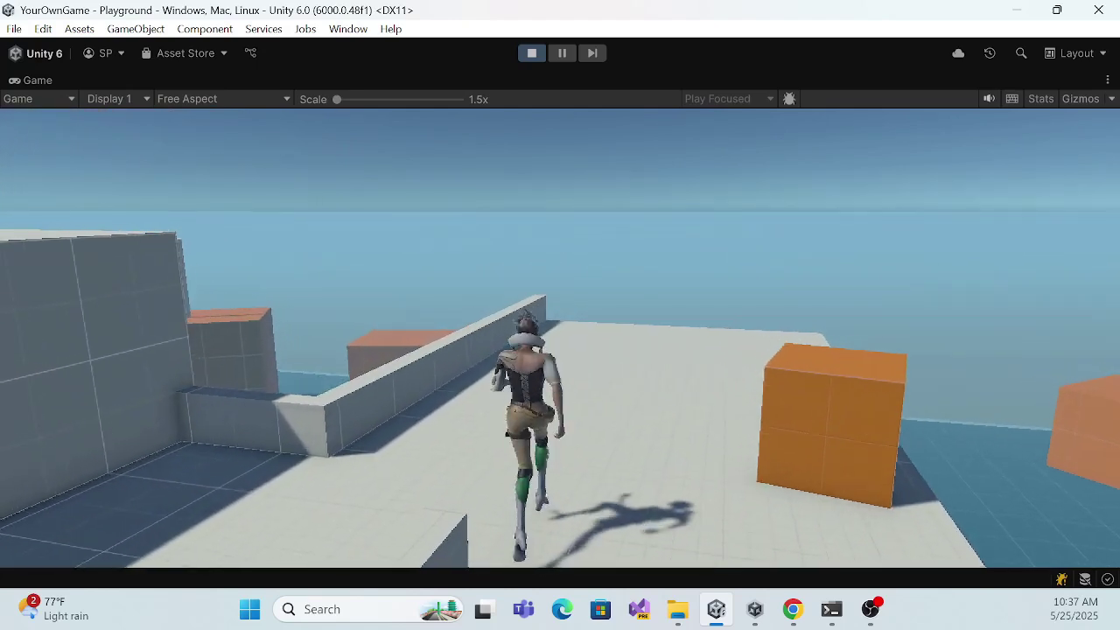
{"action": "key", "text": "s"}
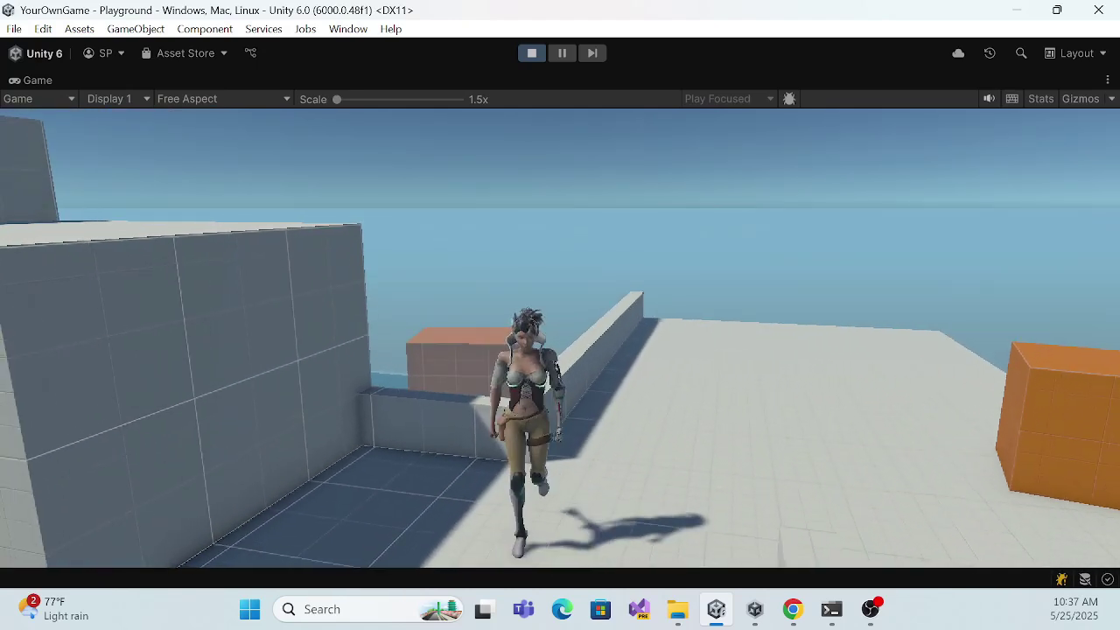
- Test the character's jumps on the upper platform and climb the smaller stairs to the highest level
{"action": "key", "text": "space"}
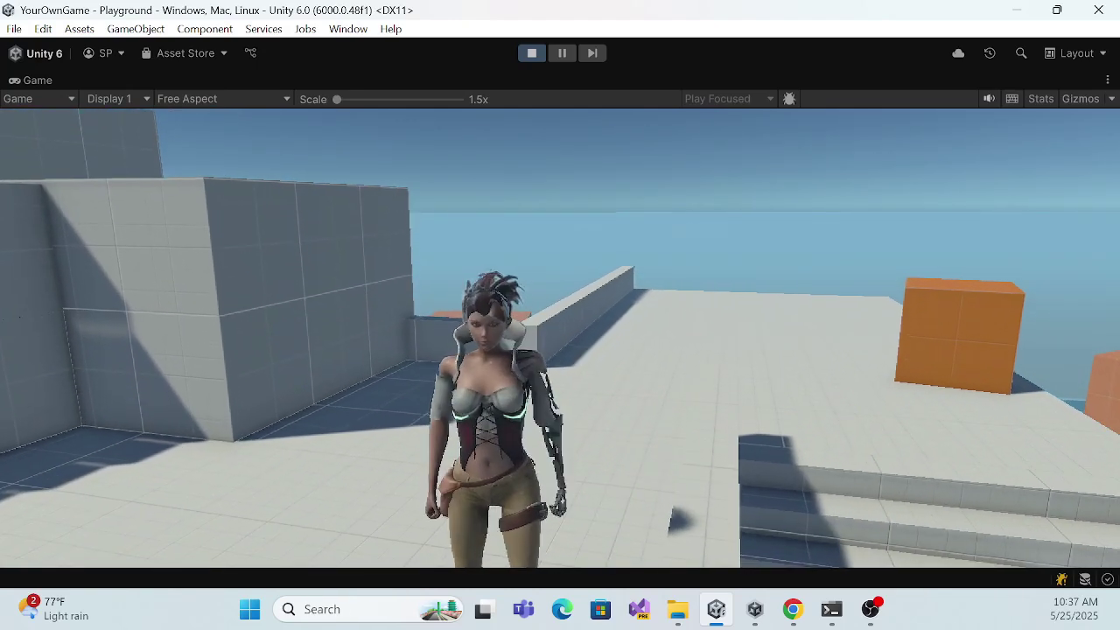
{"action": "key", "text": "space"}
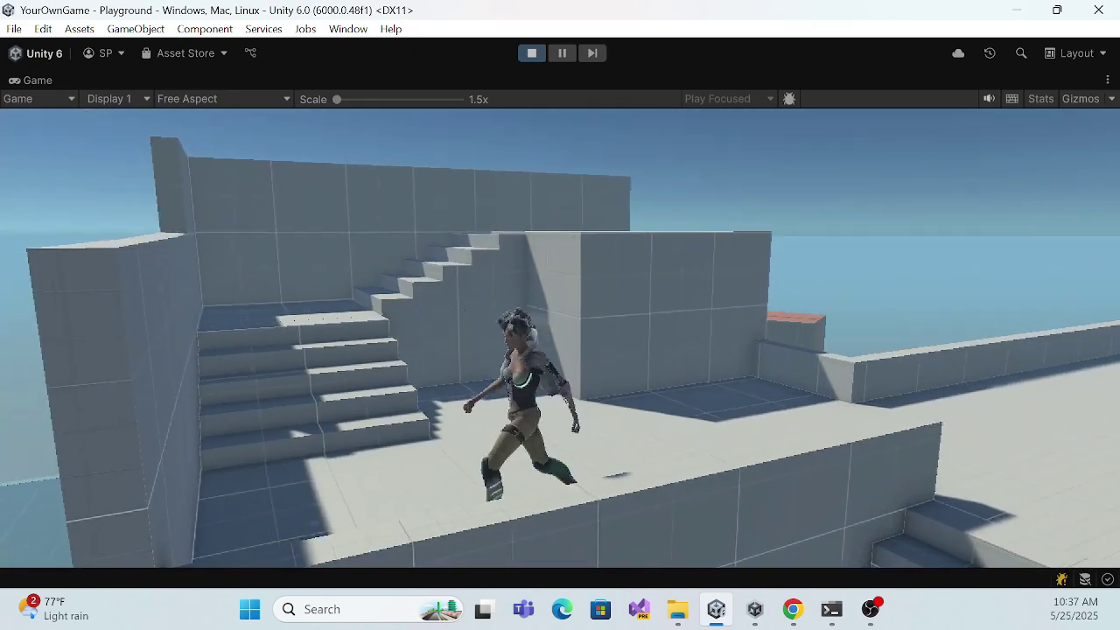
{"action": "key", "text": "w"}
{"action": "key", "text": "space"}
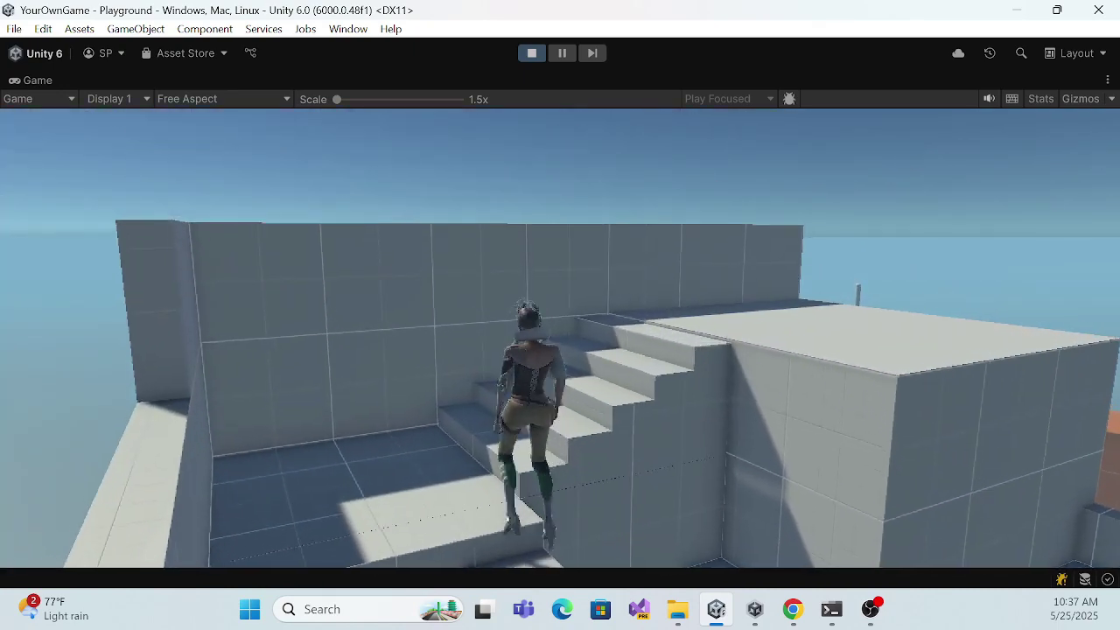
{"action": "key", "text": "d"}
{"action": "key", "text": "w"}
{"action": "key", "text": "d"}
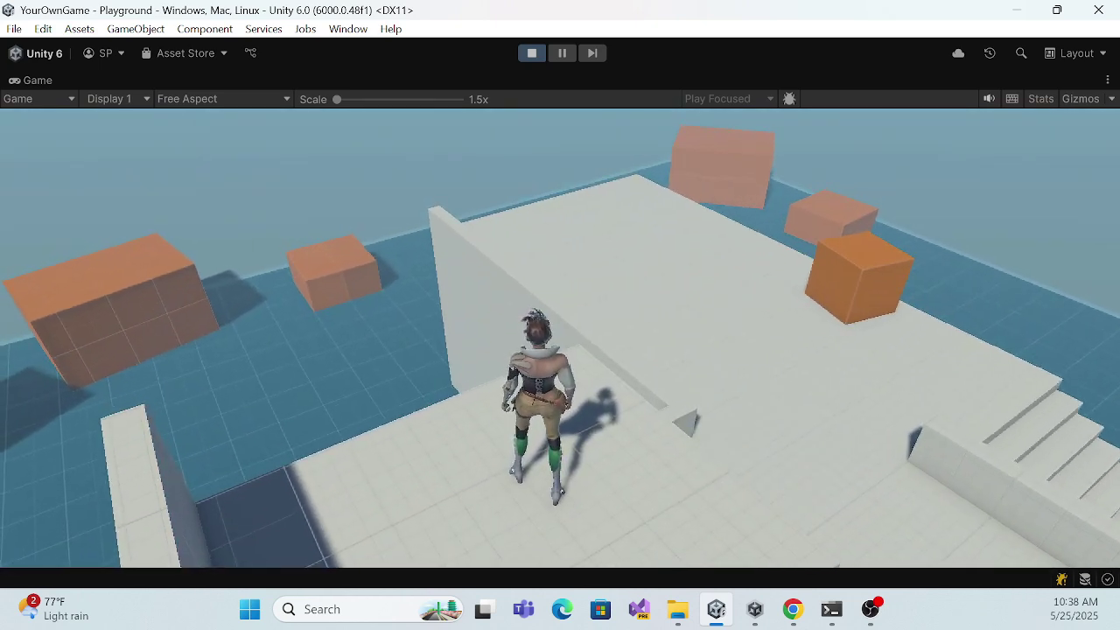
- Jump the character off the raised platform down to the ground floor and release the cursor from the game
{"action": "key", "text": "a"}
{"action": "key", "text": "w"}
{"action": "key", "text": "space"}
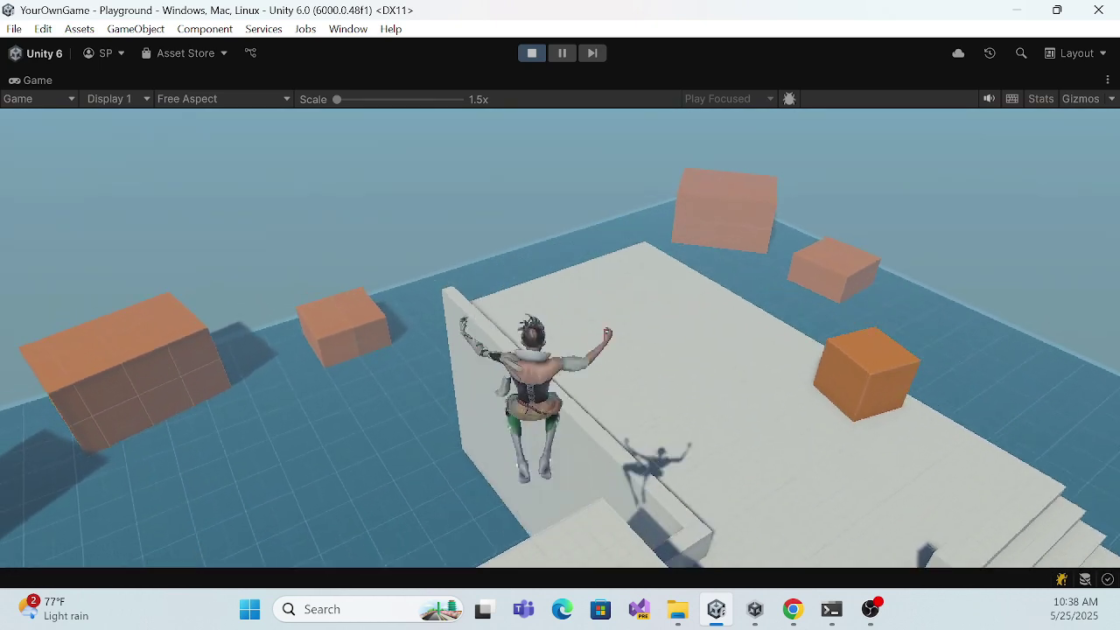
{"action": "key", "text": "a"}
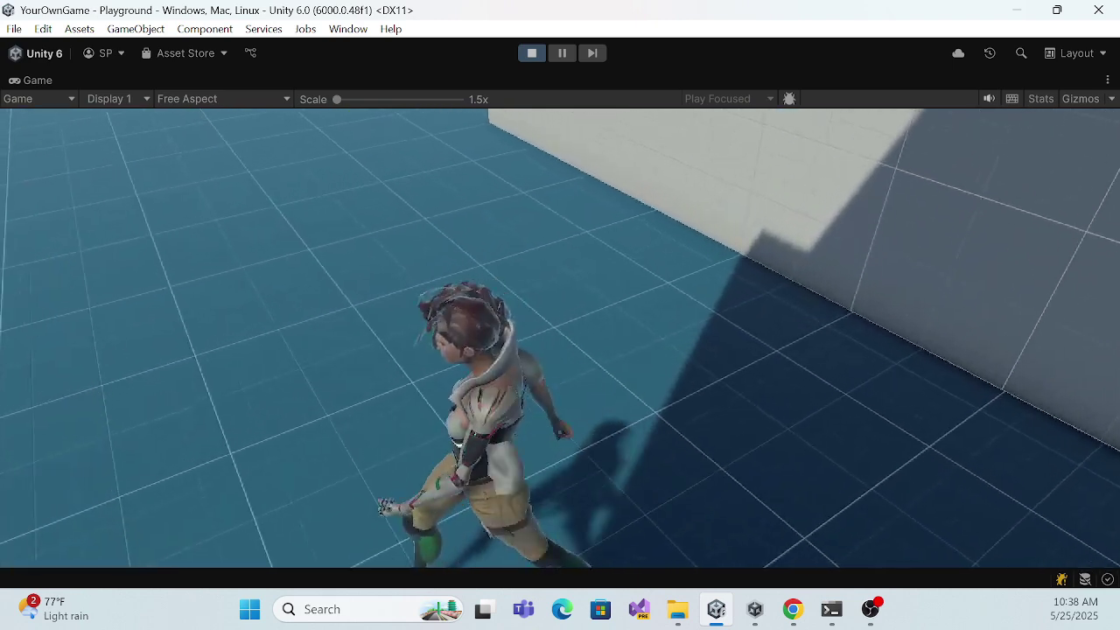
{"action": "key", "text": "w"}
{"action": "key", "text": "s"}
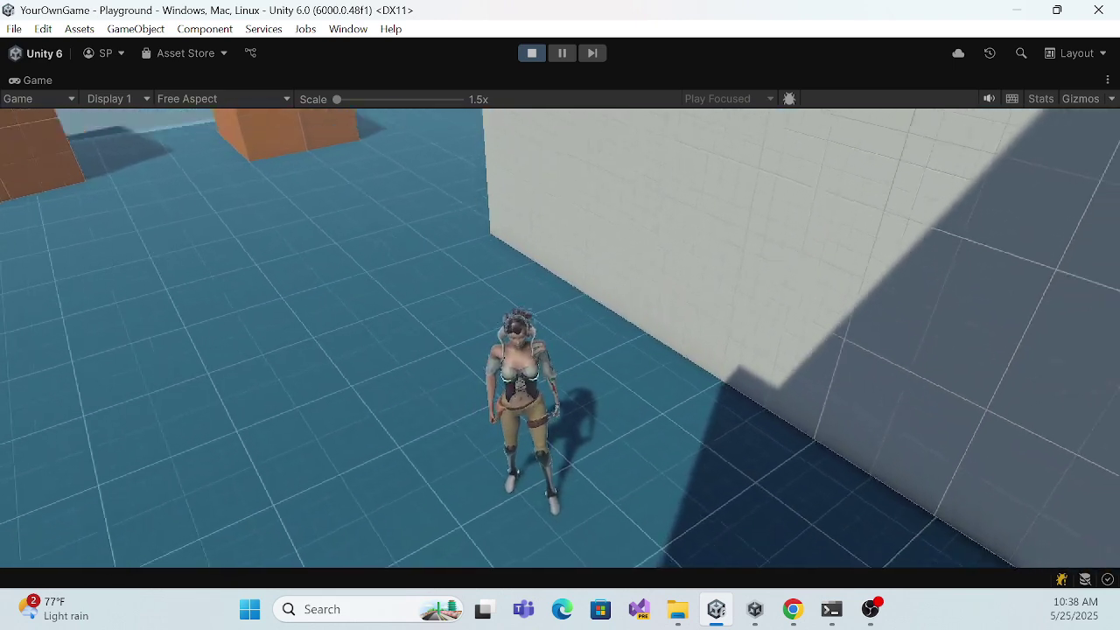
{"action": "key", "text": "Escape"}
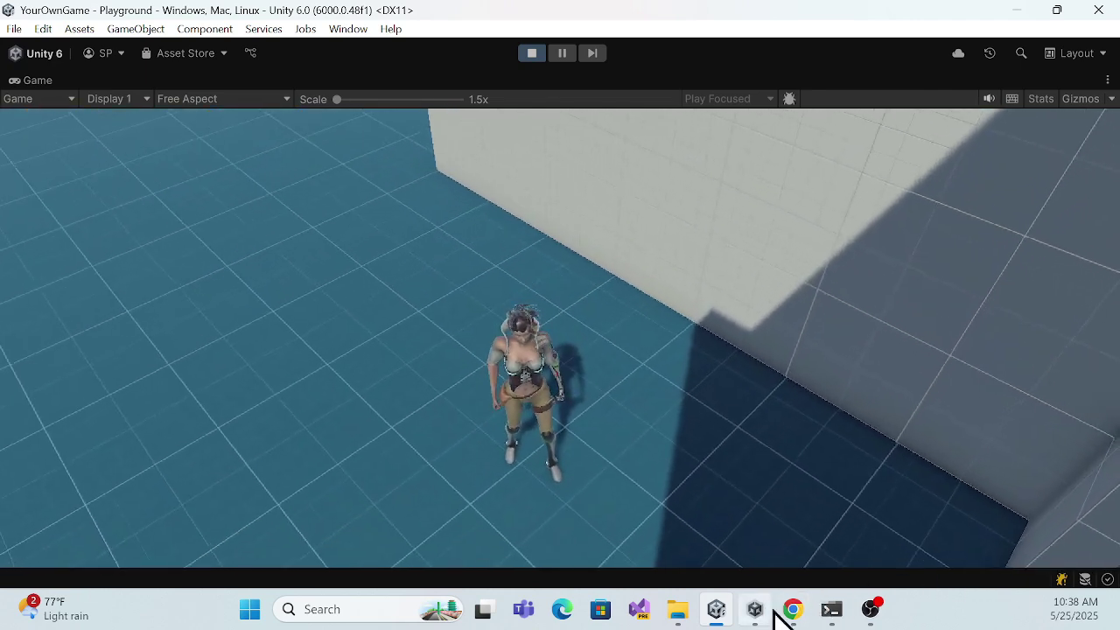
- Switch to Chrome and browse the latest videos on the DotNet Real world example YouTube channel
{"action": "left_click", "coordinate": [790, 611]}
{"action": "left_click", "coordinate": [940, 18]}
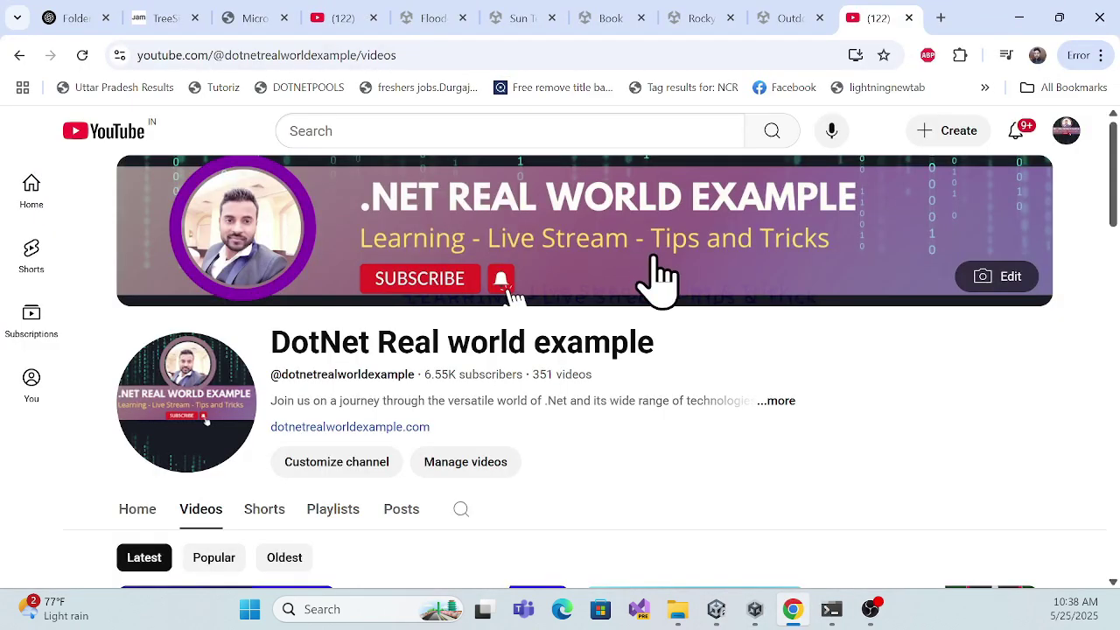
{"action": "scroll", "coordinate": [750, 375], "scroll_direction": "down", "scroll_amount": 3}
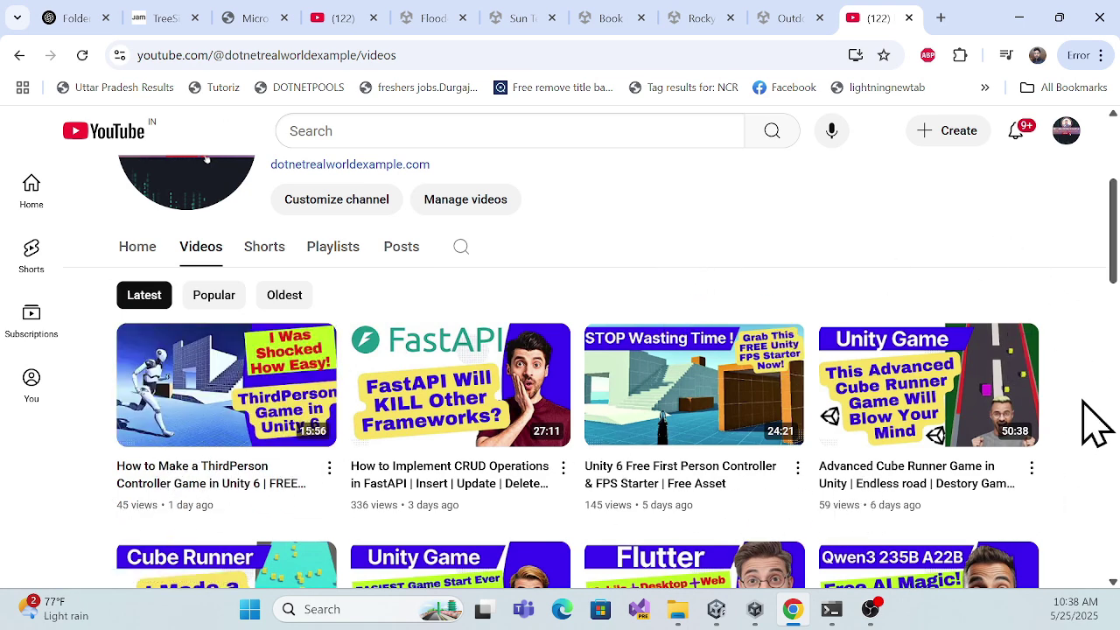
{"action": "scroll", "coordinate": [1054, 442], "scroll_direction": "down", "scroll_amount": 1}
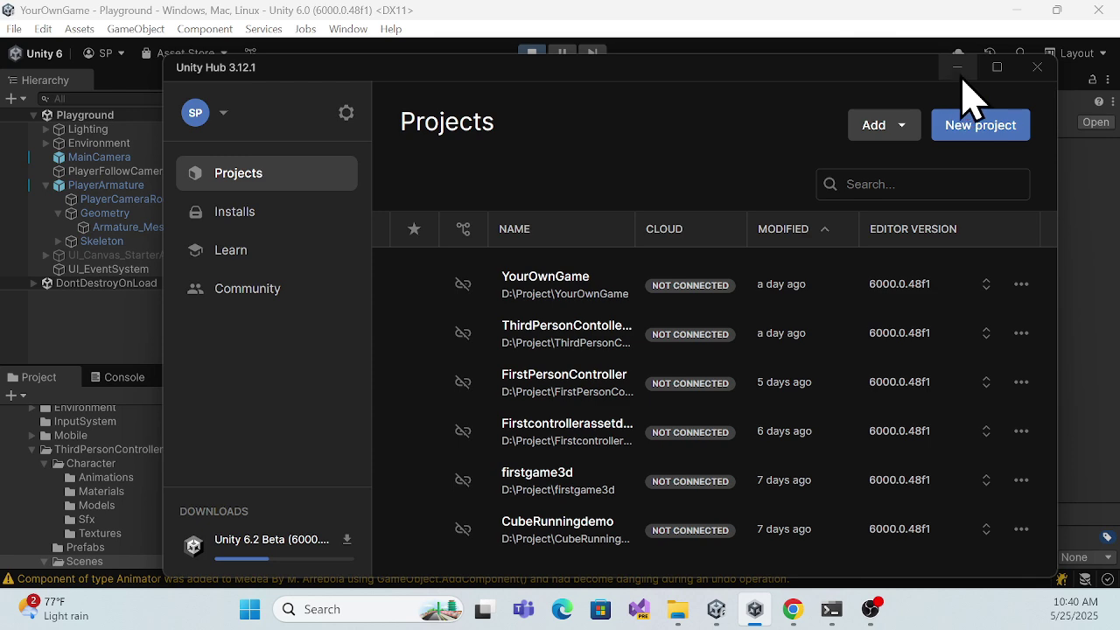
- Minimize the Unity Hub window and maximize the running Game view showing the default robot character
{"action": "left_click", "coordinate": [957, 67]}
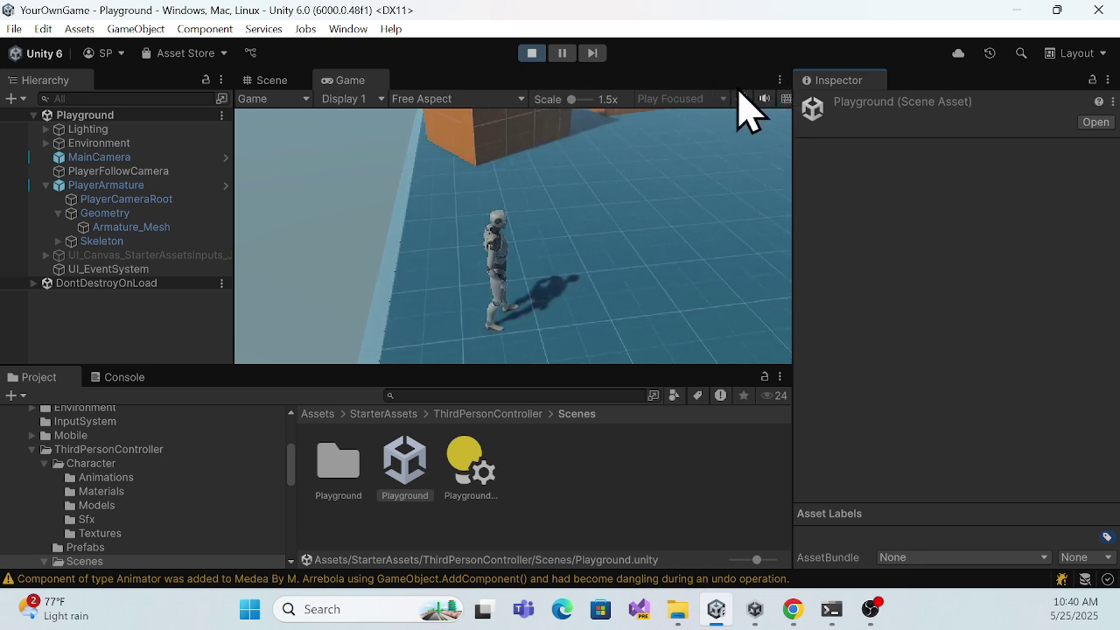
{"action": "left_click", "coordinate": [778, 79]}
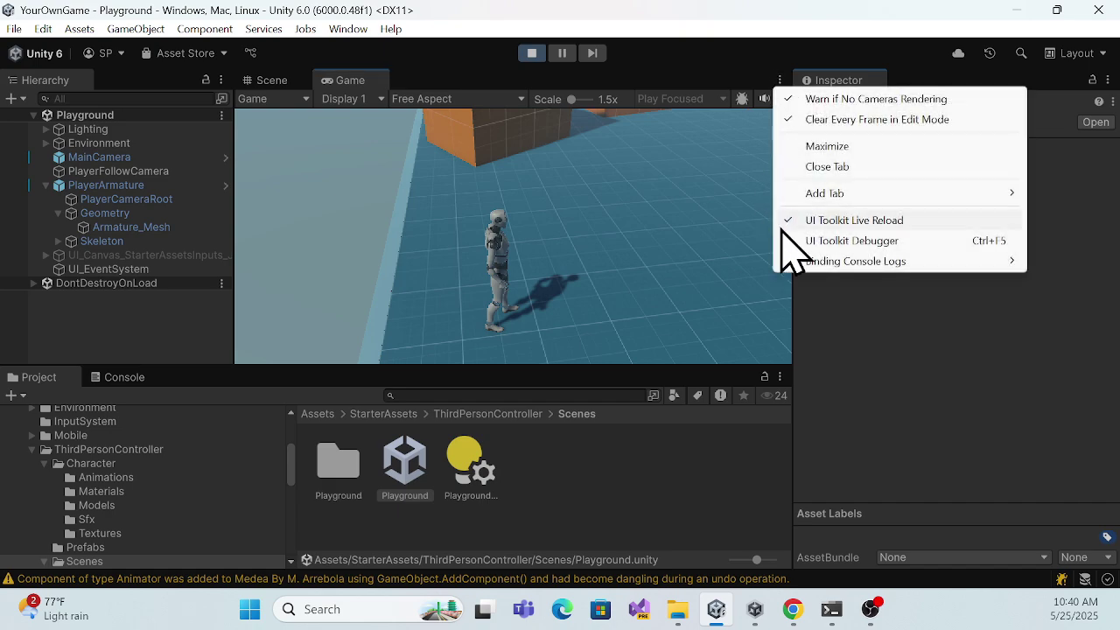
{"action": "left_click", "coordinate": [838, 147]}
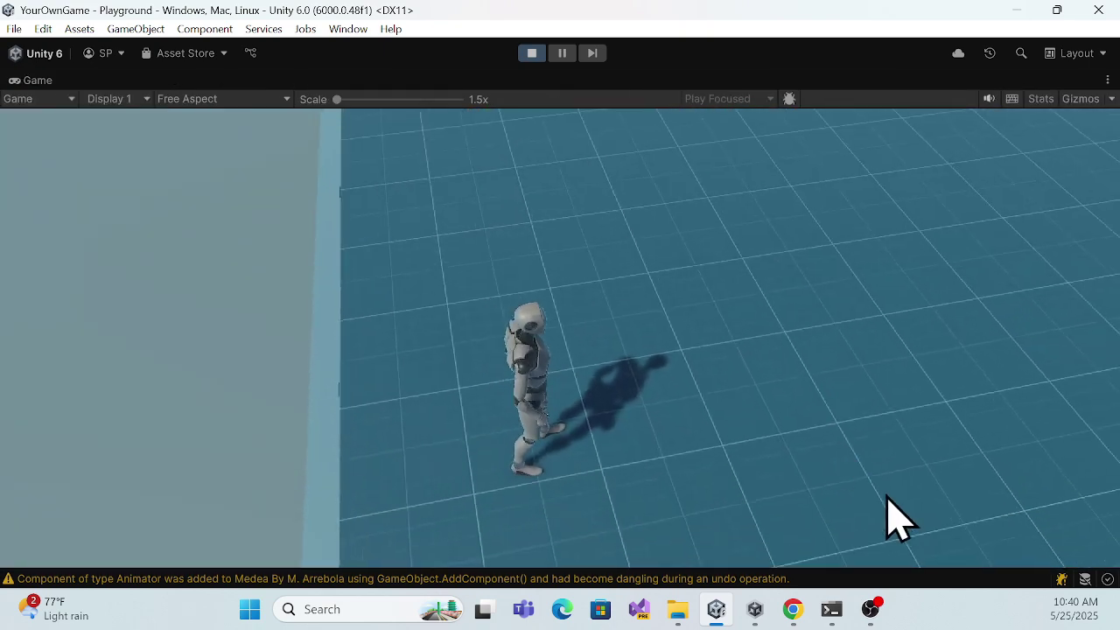
- Test walking and jumping with the default robot character in the playground, and stop Play mode
{"action": "key", "text": "w"}
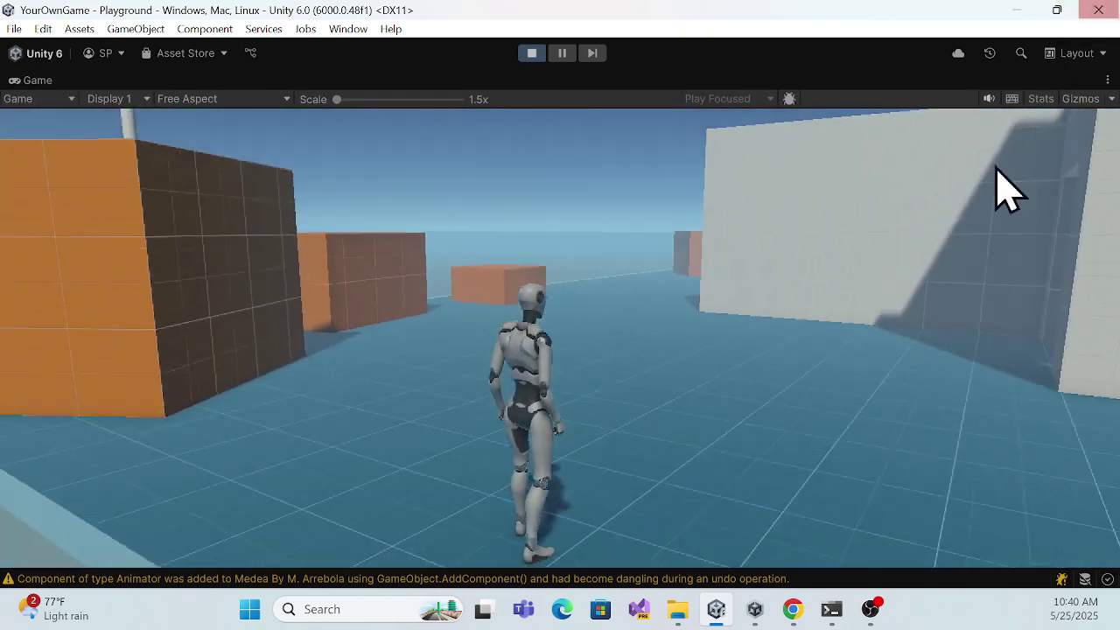
{"action": "left_click", "coordinate": [996, 167]}
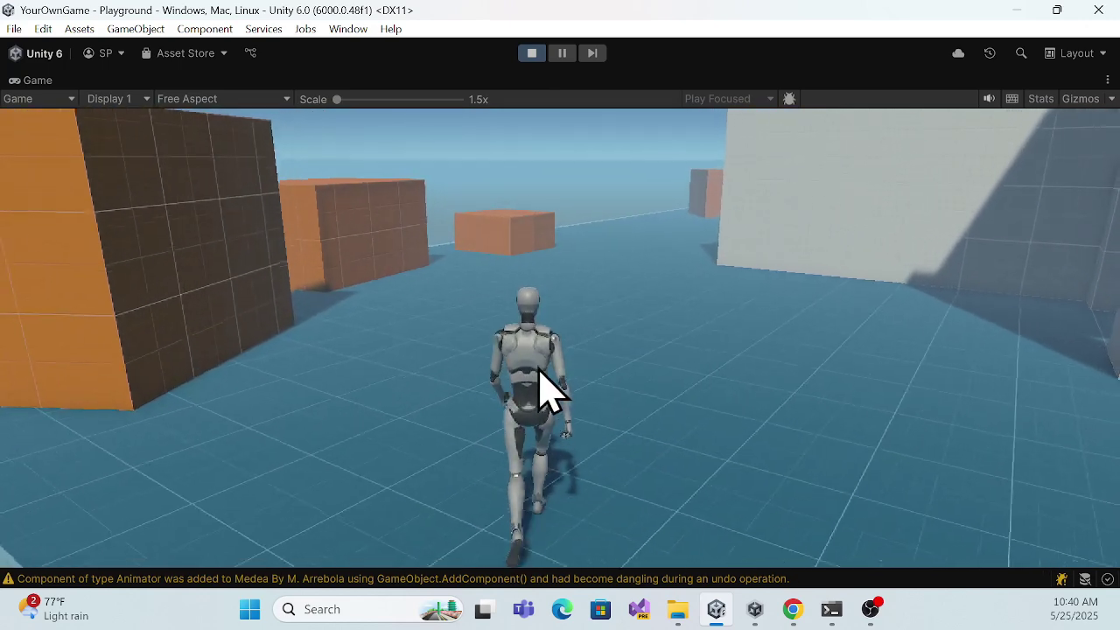
{"action": "key", "text": "space"}
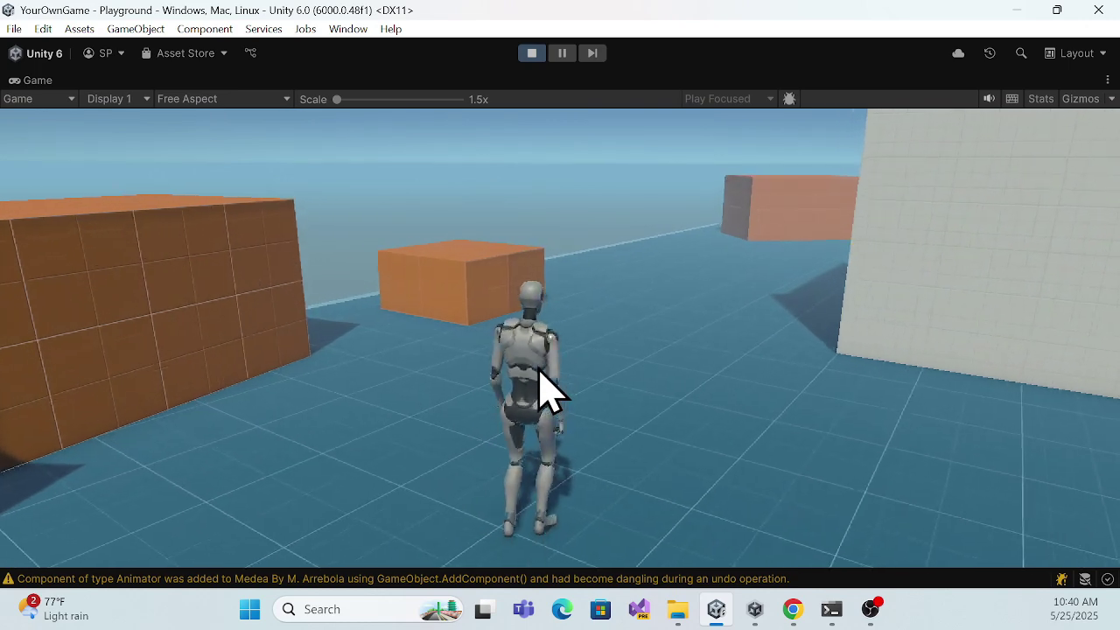
{"action": "key", "text": "space"}
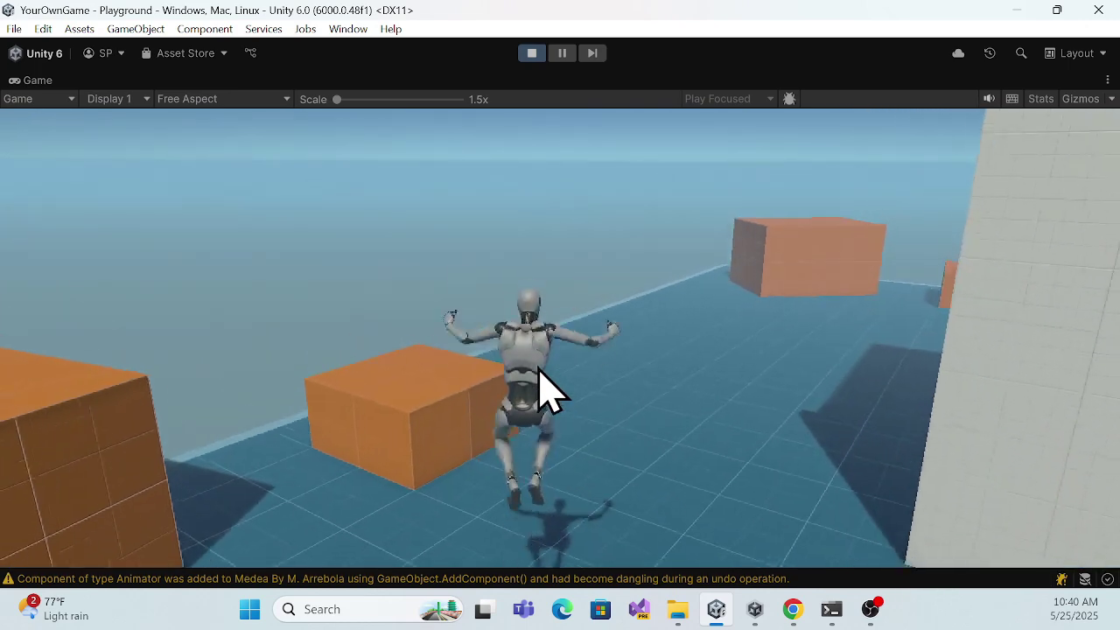
{"action": "key", "text": "space"}
{"action": "key", "text": "space"}
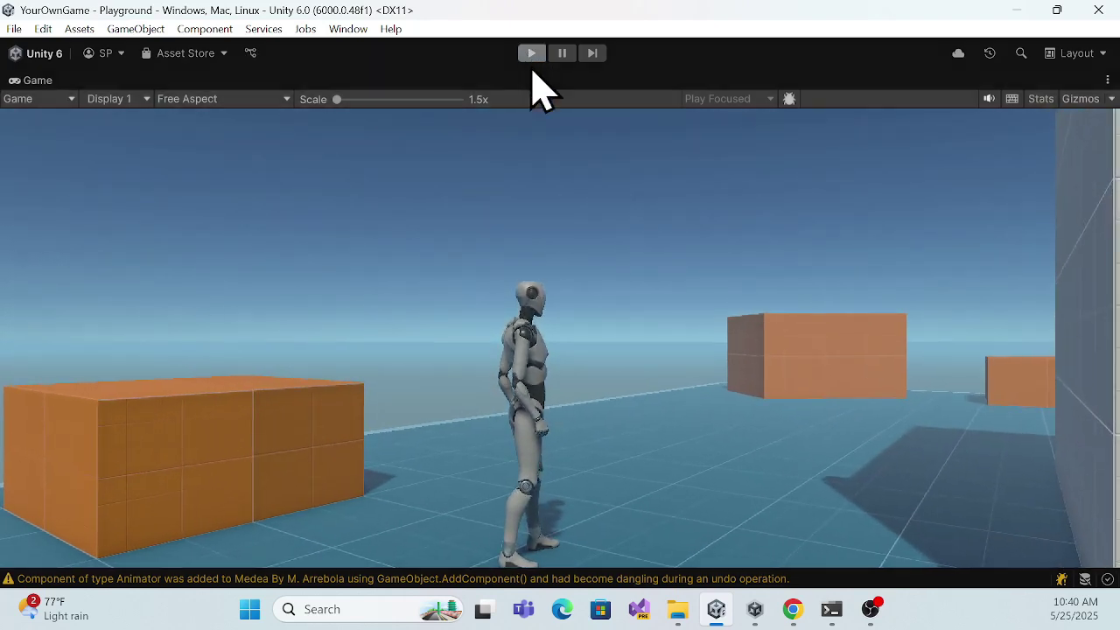
{"action": "left_click", "coordinate": [531, 52]}
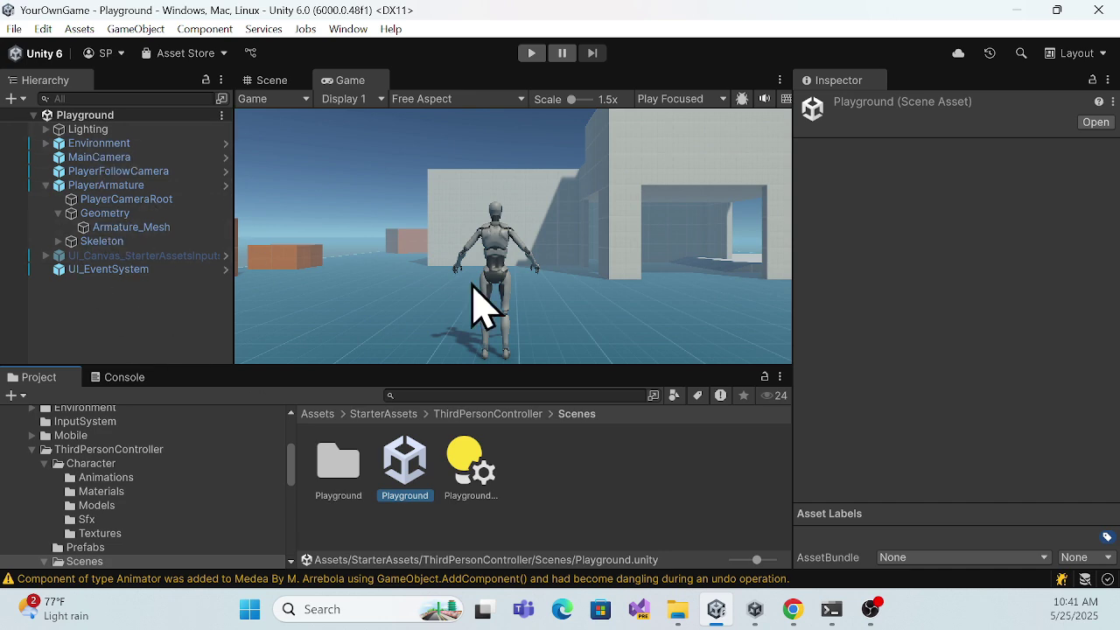
- Switch to the Scene view and select the robot's Armature_Mesh under PlayerArmature's Geometry to inspect it
{"action": "left_click", "coordinate": [266, 79]}
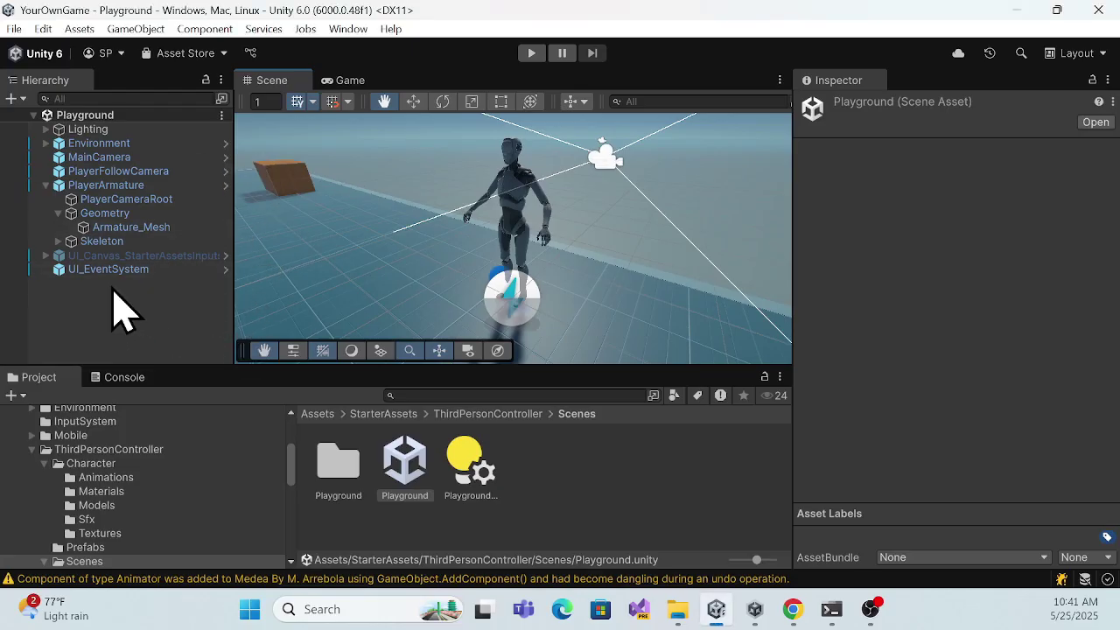
{"action": "left_click", "coordinate": [131, 230]}
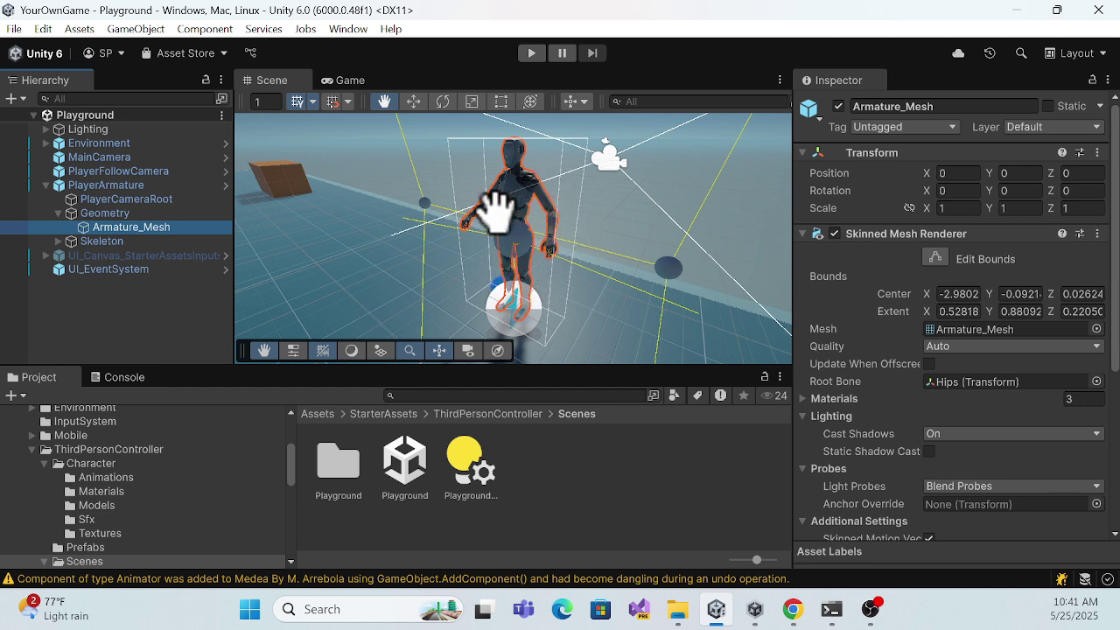
- Switch to Chrome, search Google for "maximo" in a new tab, and open the Mixamo website from the results
{"action": "mouse_move", "coordinate": [784, 611]}
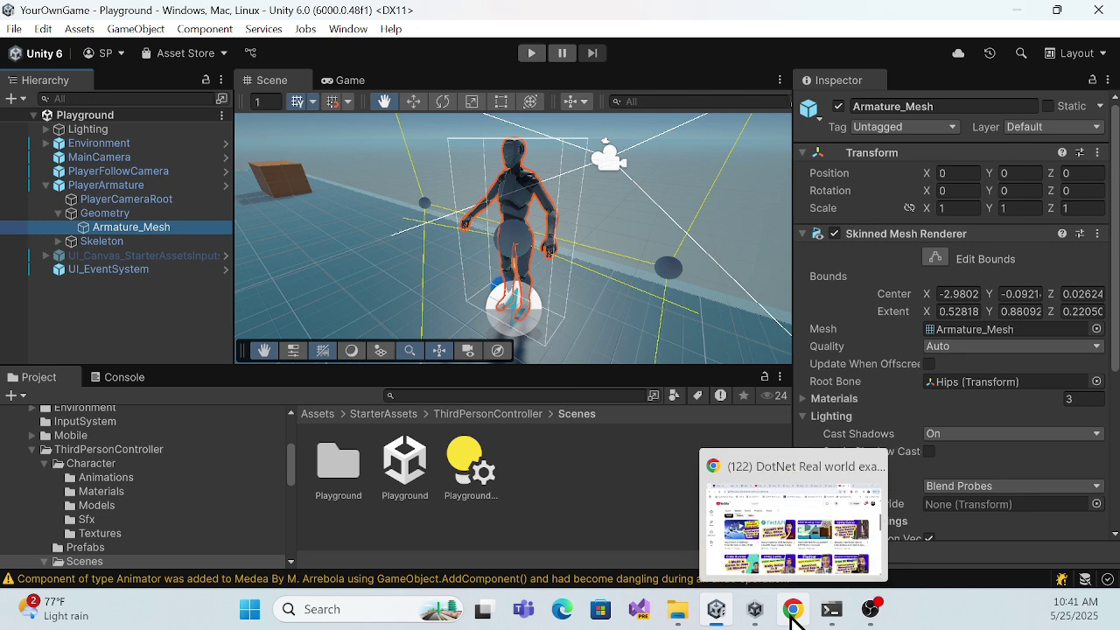
{"action": "left_click", "coordinate": [782, 505]}
{"action": "key", "text": "ctrl+t"}
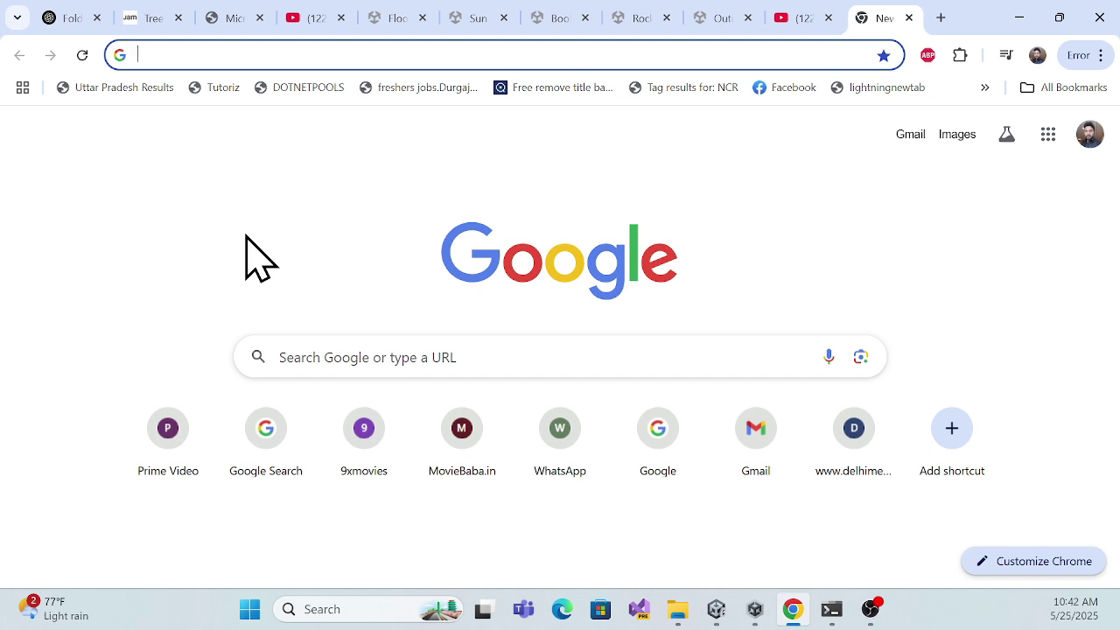
{"action": "type", "text": "ma"}
{"action": "key", "text": "Return"}
{"action": "scroll", "coordinate": [82, 294], "scroll_direction": "down", "scroll_amount": 5}
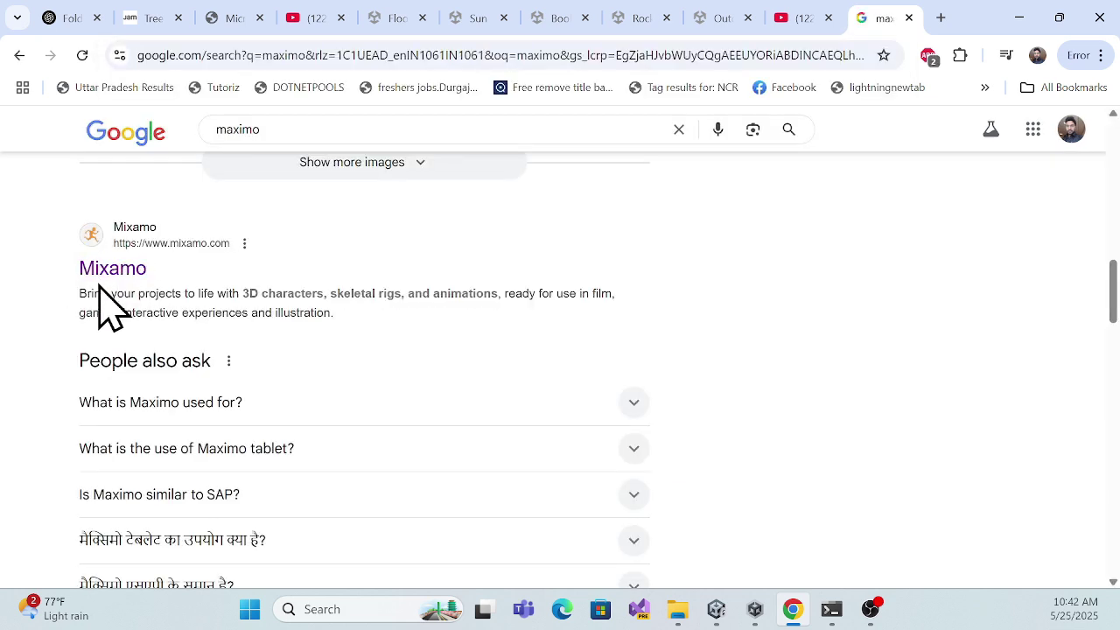
{"action": "left_click", "coordinate": [102, 277]}
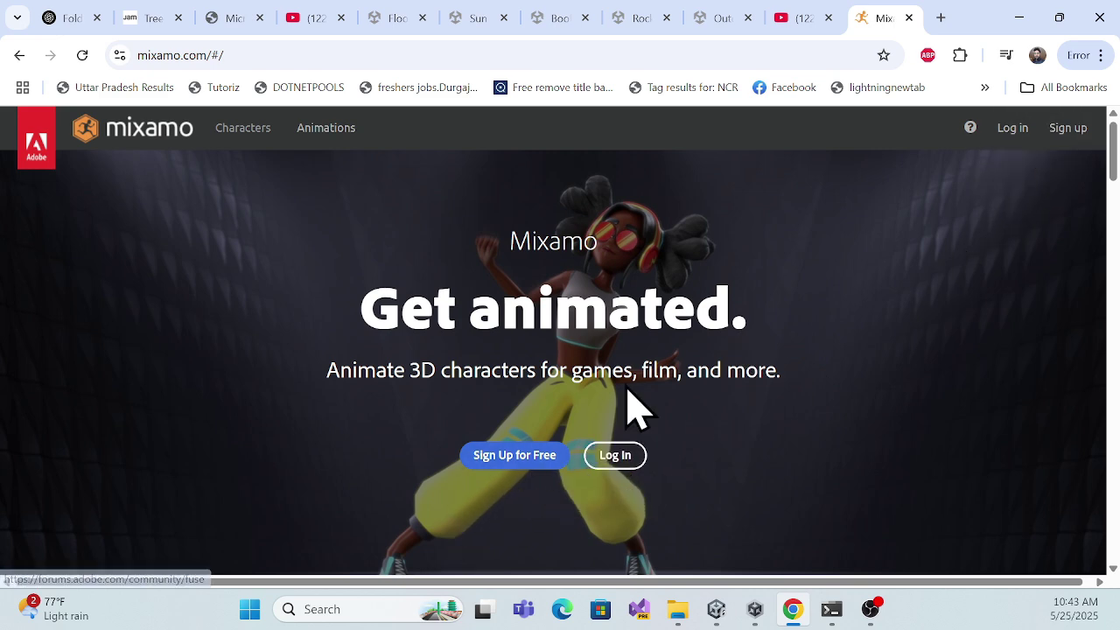
- Log in to Mixamo through Adobe's Google sign-in, choosing one of the saved Google accounts
{"action": "scroll", "coordinate": [656, 437], "scroll_direction": "down", "scroll_amount": 3}
{"action": "scroll", "coordinate": [662, 454], "scroll_direction": "up", "scroll_amount": 3}
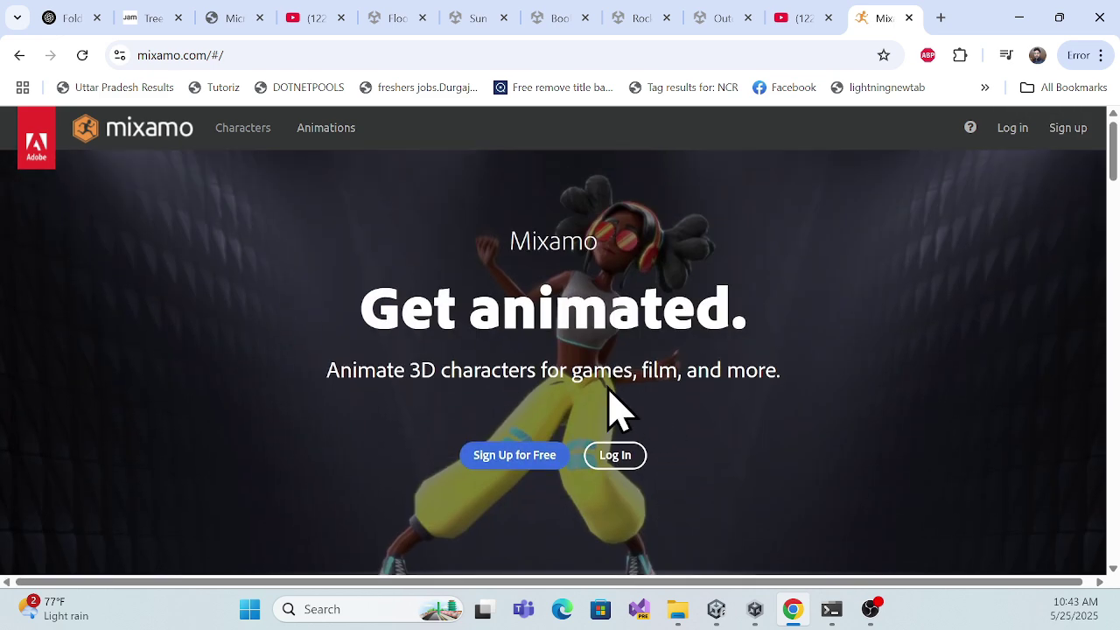
{"action": "left_click", "coordinate": [614, 455]}
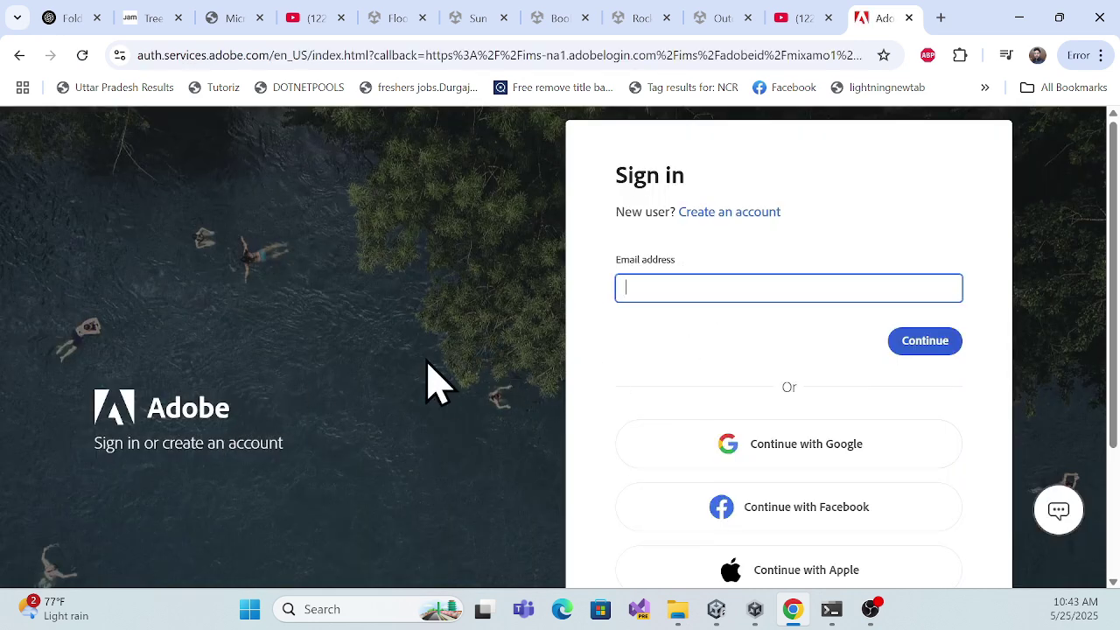
{"action": "scroll", "coordinate": [637, 389], "scroll_direction": "down", "scroll_amount": 1}
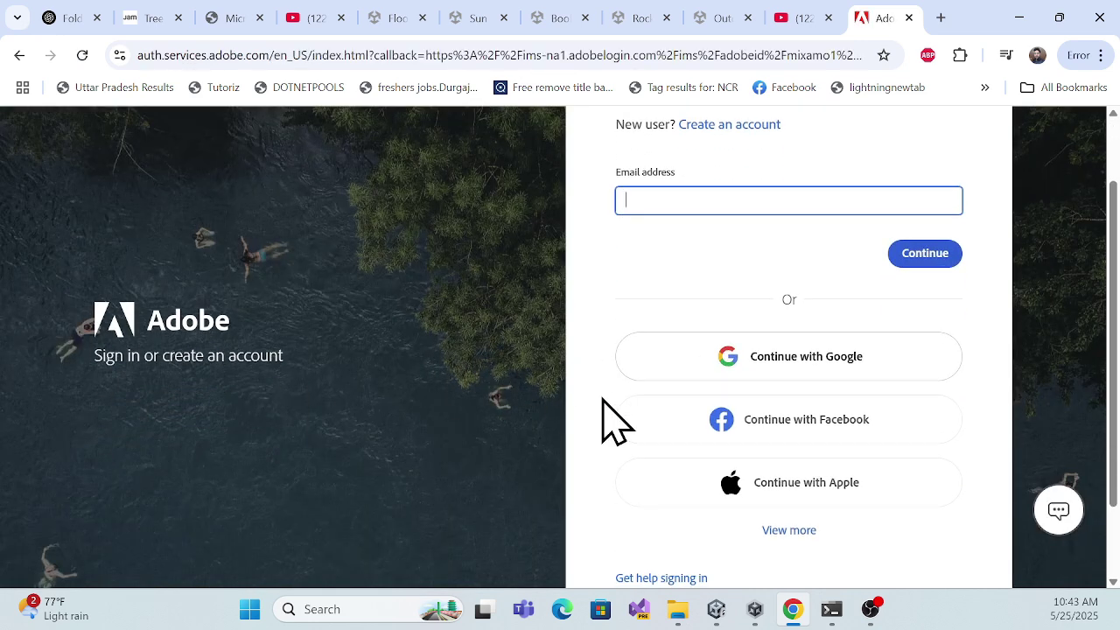
{"action": "left_click", "coordinate": [791, 368]}
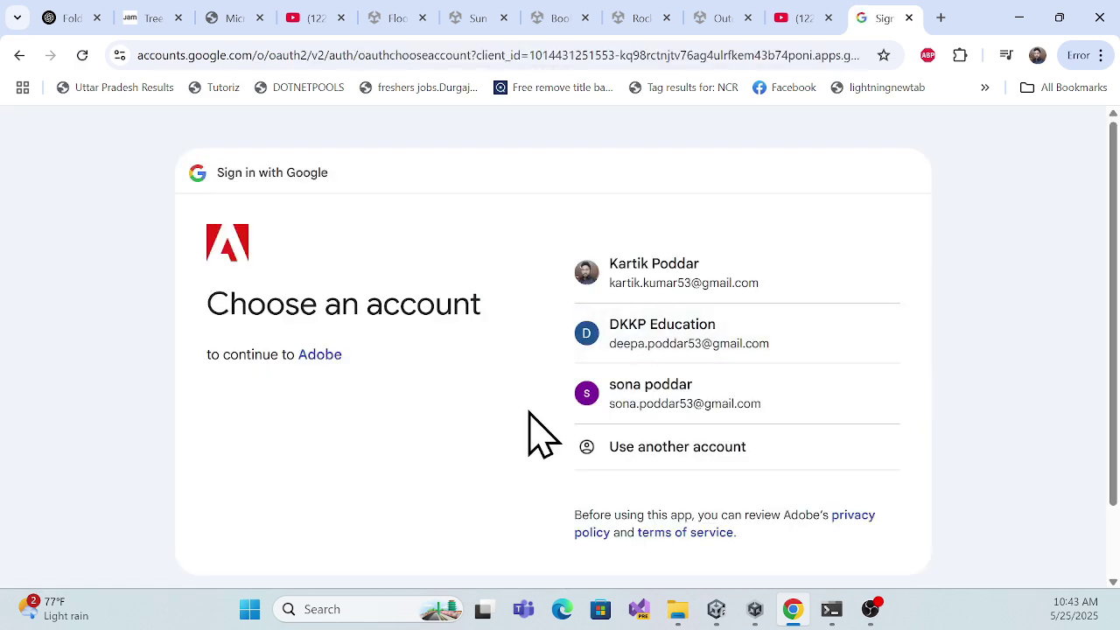
{"action": "left_click", "coordinate": [686, 393]}
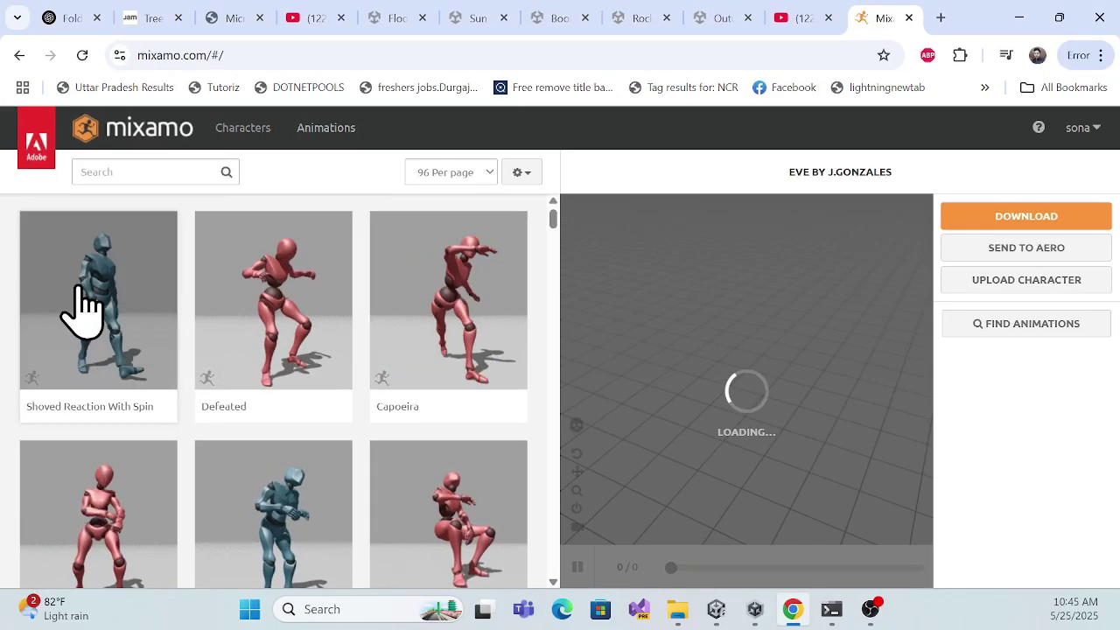
- Browse the Mixamo characters and use the Medea character in place of the previous one
{"action": "left_click", "coordinate": [238, 129]}
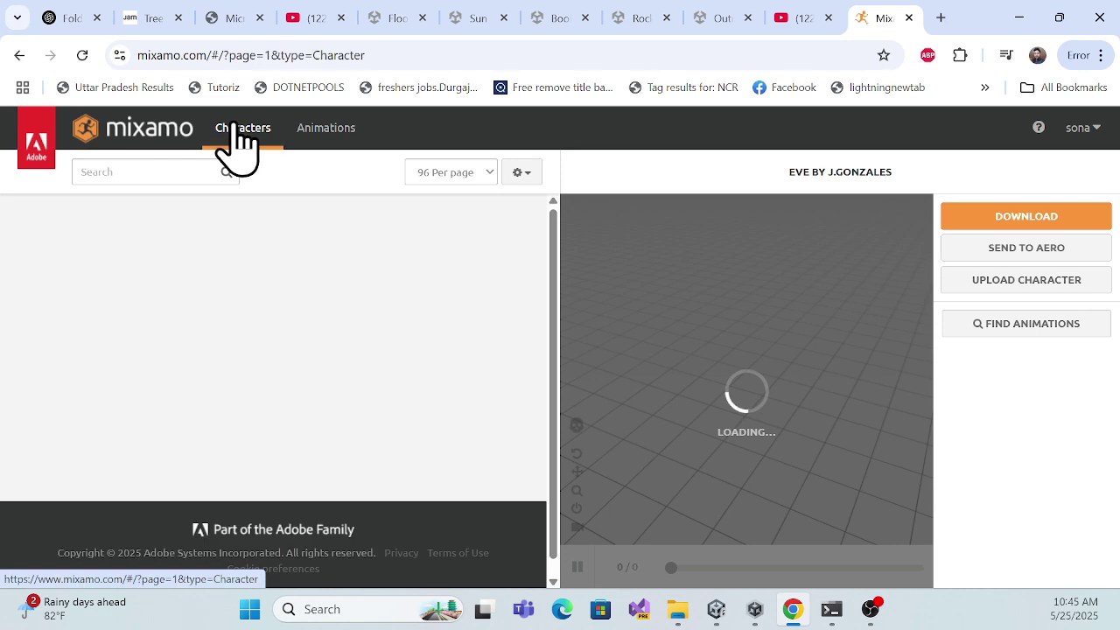
{"action": "scroll", "coordinate": [371, 367], "scroll_direction": "down", "scroll_amount": 3}
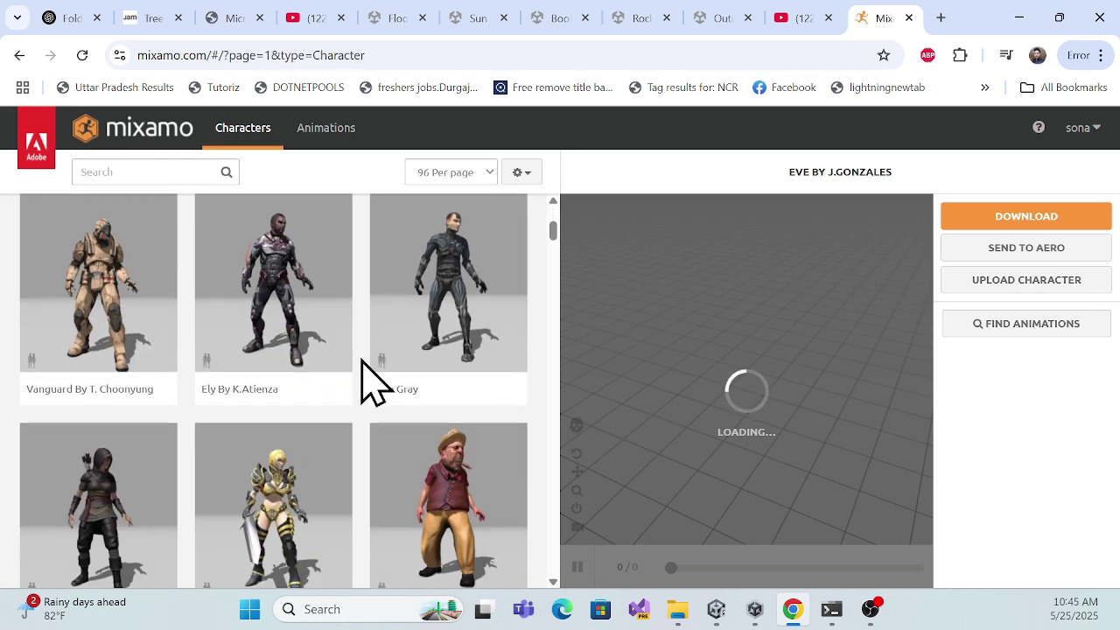
{"action": "scroll", "coordinate": [362, 361], "scroll_direction": "down", "scroll_amount": 15}
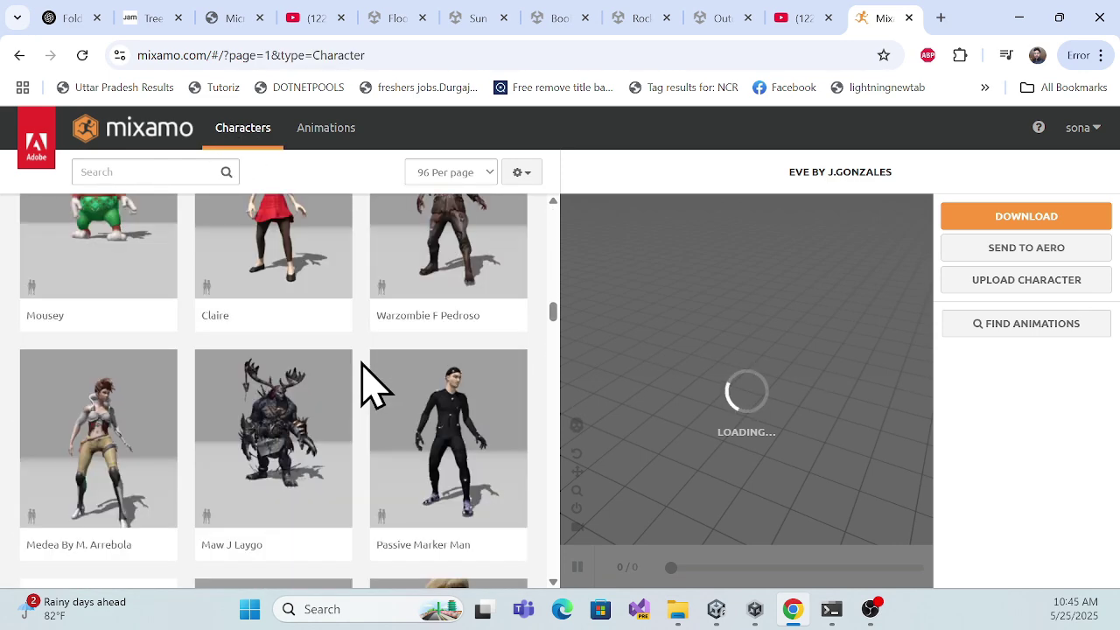
{"action": "scroll", "coordinate": [362, 361], "scroll_direction": "down", "scroll_amount": 10}
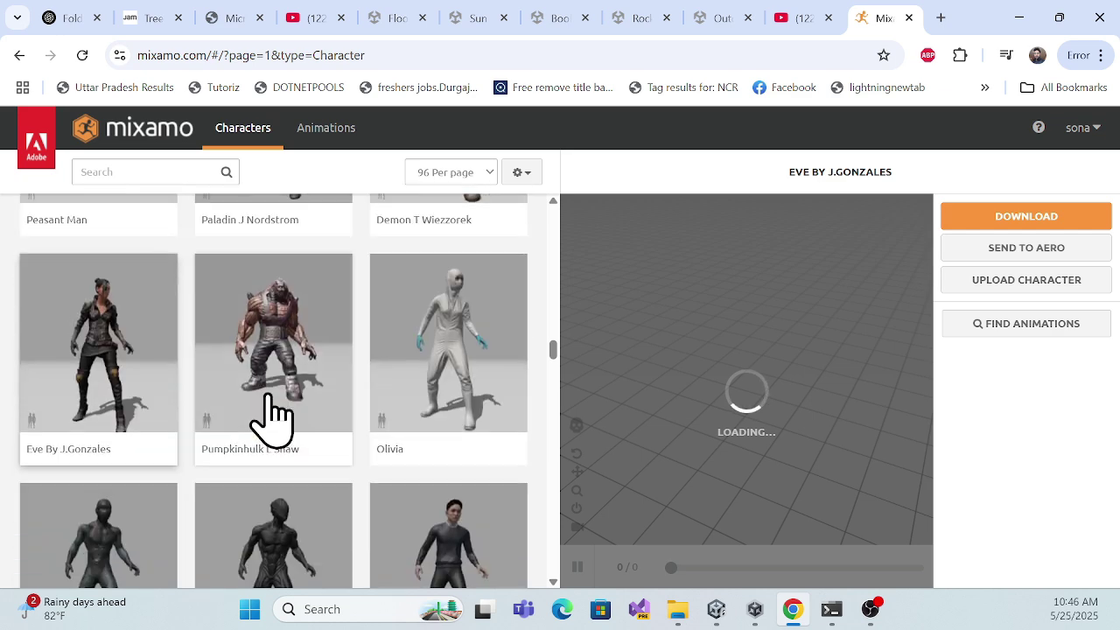
{"action": "scroll", "coordinate": [274, 418], "scroll_direction": "down", "scroll_amount": 15}
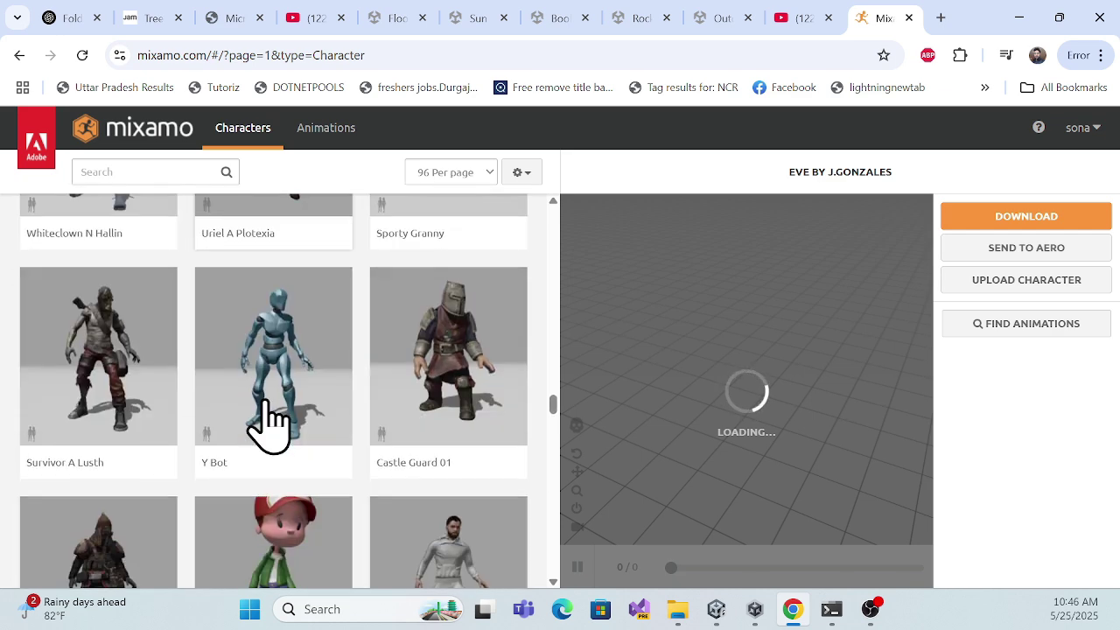
{"action": "scroll", "coordinate": [271, 420], "scroll_direction": "down", "scroll_amount": 8}
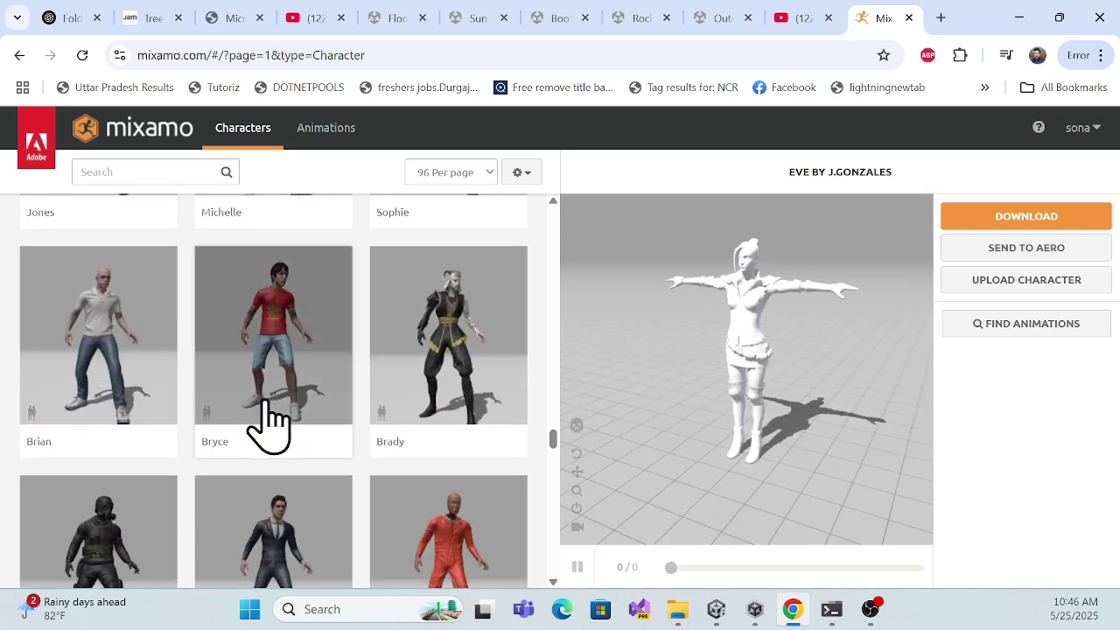
{"action": "left_click", "coordinate": [444, 334]}
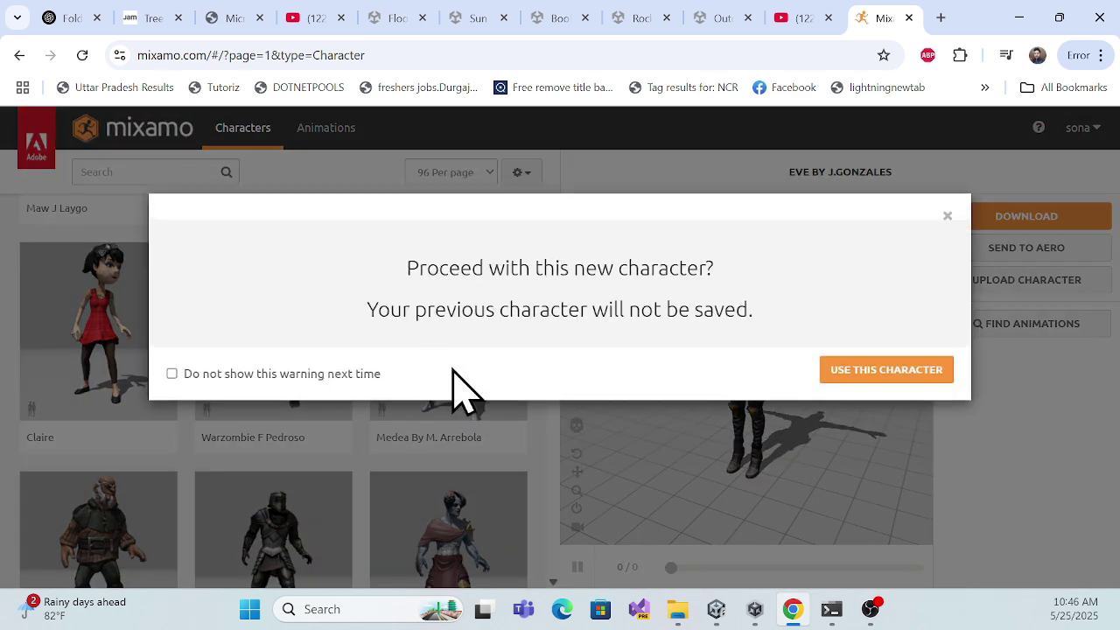
{"action": "left_click", "coordinate": [886, 370]}
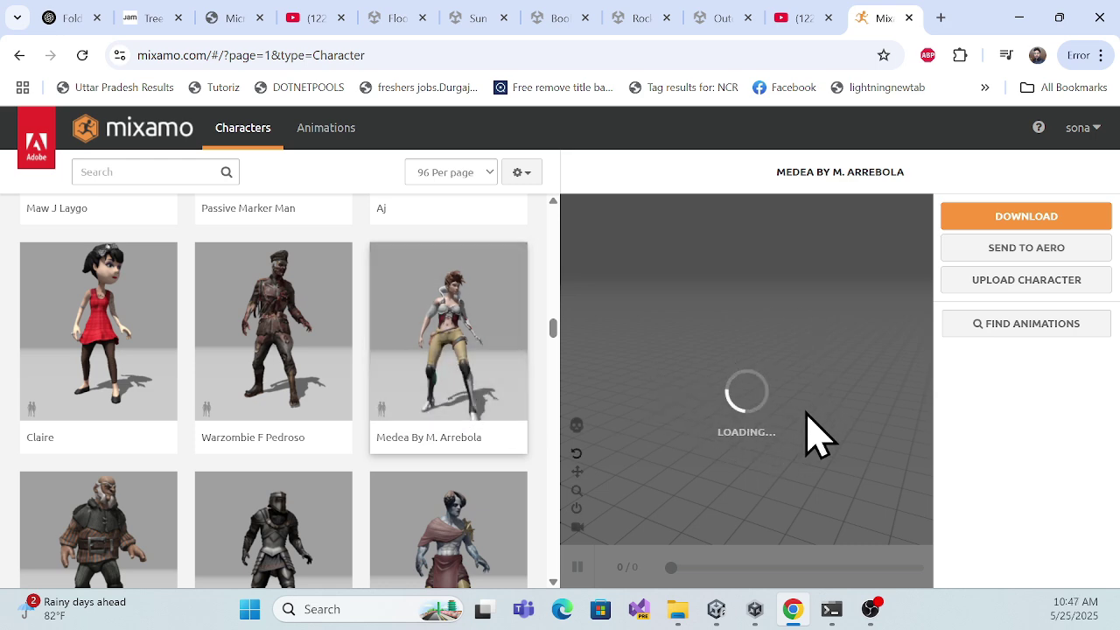
- Download the Medea character in FBX 7.4(.fbx) format with the T-pose
{"action": "left_click_drag", "start_coordinate": [753, 383], "coordinate": [840, 344]}
{"action": "left_click", "coordinate": [1036, 227]}
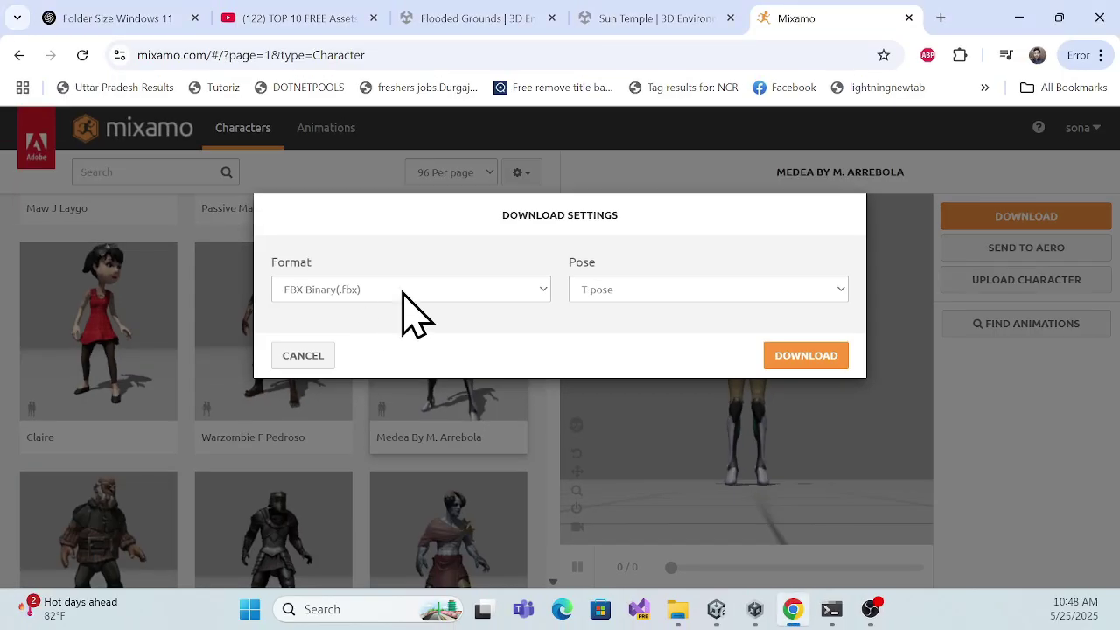
{"action": "left_click", "coordinate": [455, 281]}
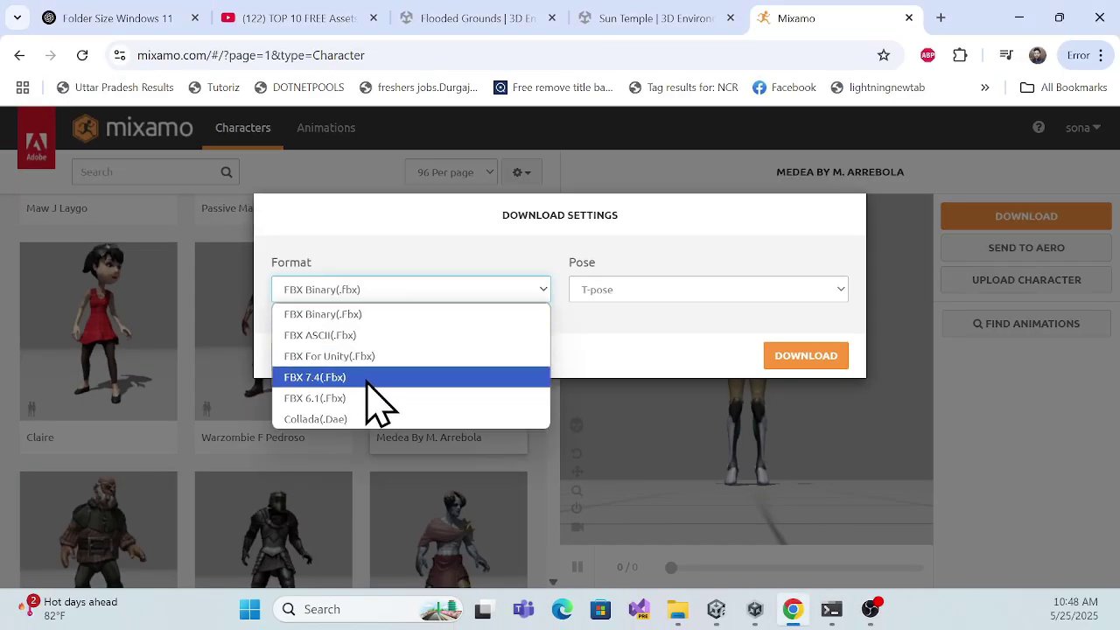
{"action": "left_click", "coordinate": [342, 380]}
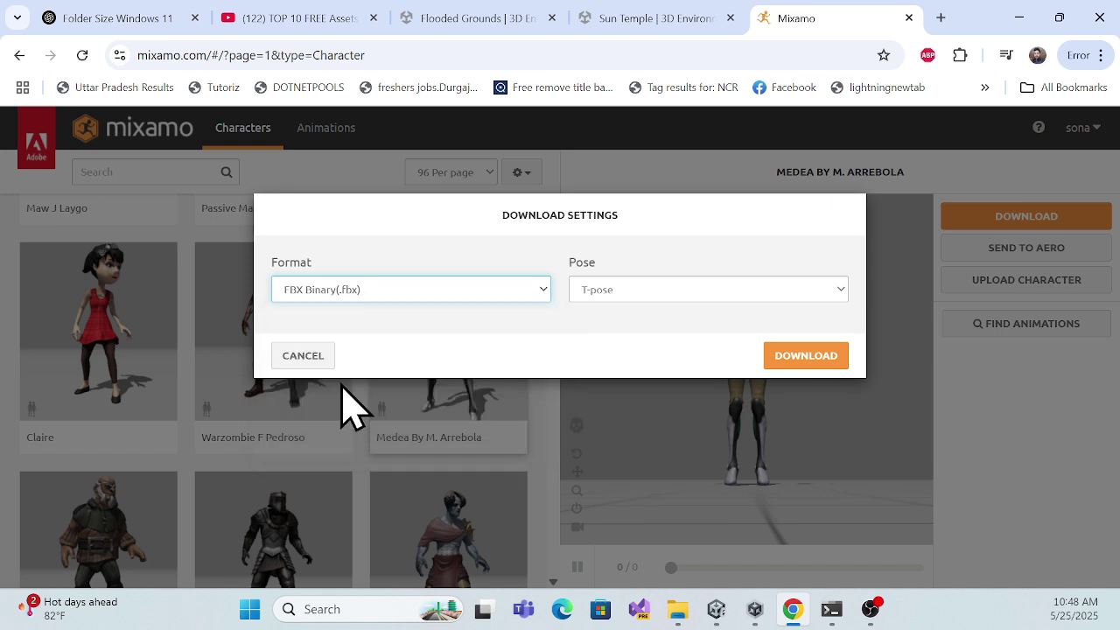
{"action": "left_click", "coordinate": [678, 290]}
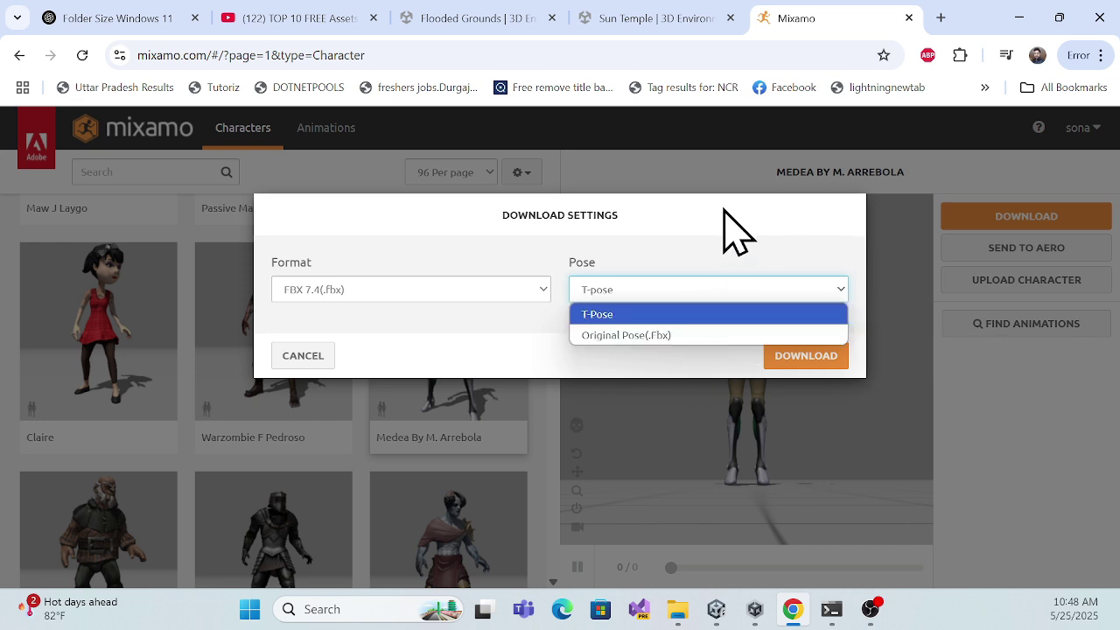
{"action": "left_click", "coordinate": [759, 270]}
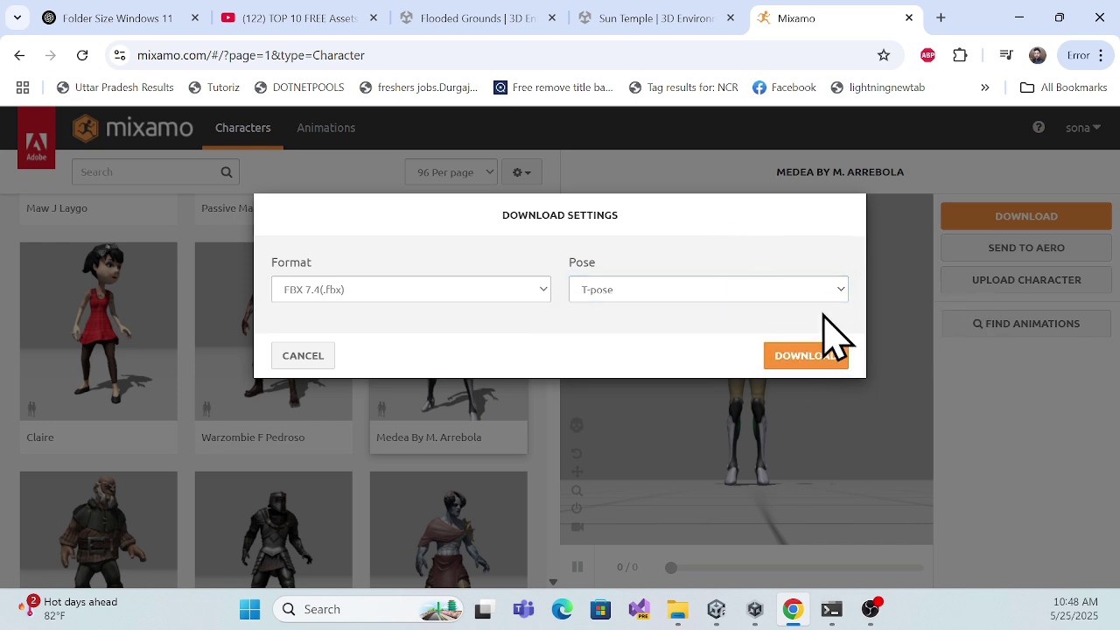
{"action": "left_click", "coordinate": [662, 293]}
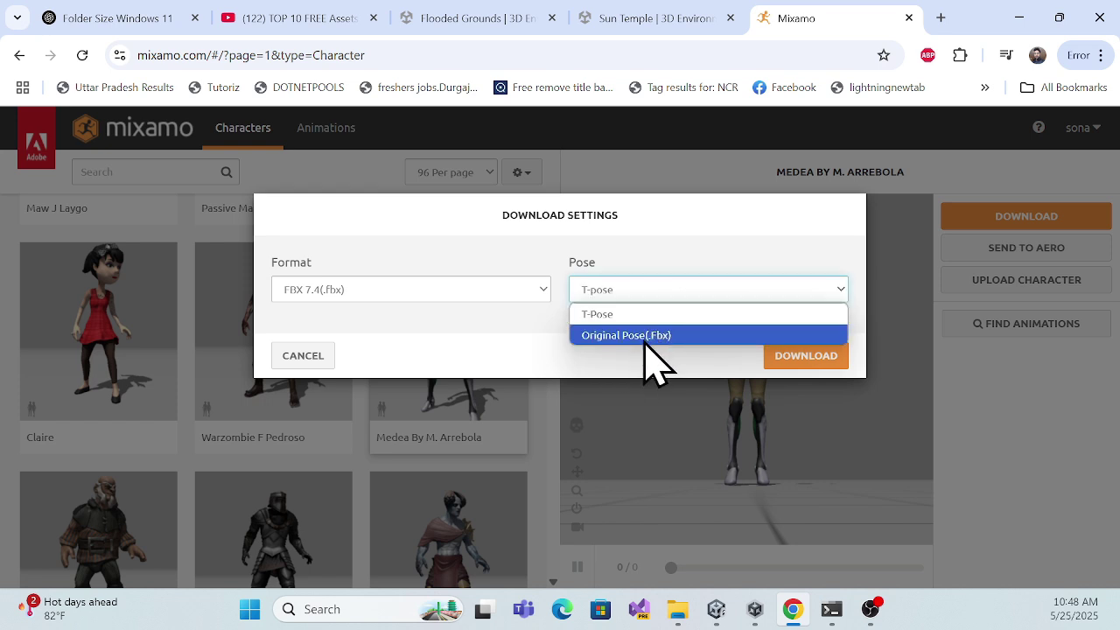
{"action": "left_click", "coordinate": [650, 251]}
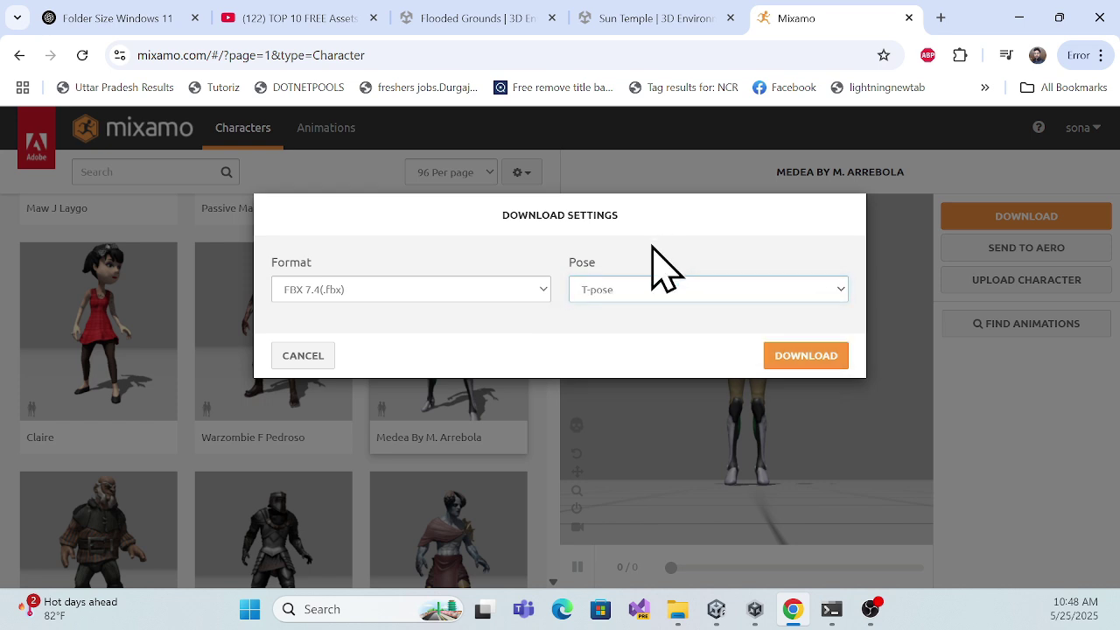
{"action": "left_click", "coordinate": [804, 355]}
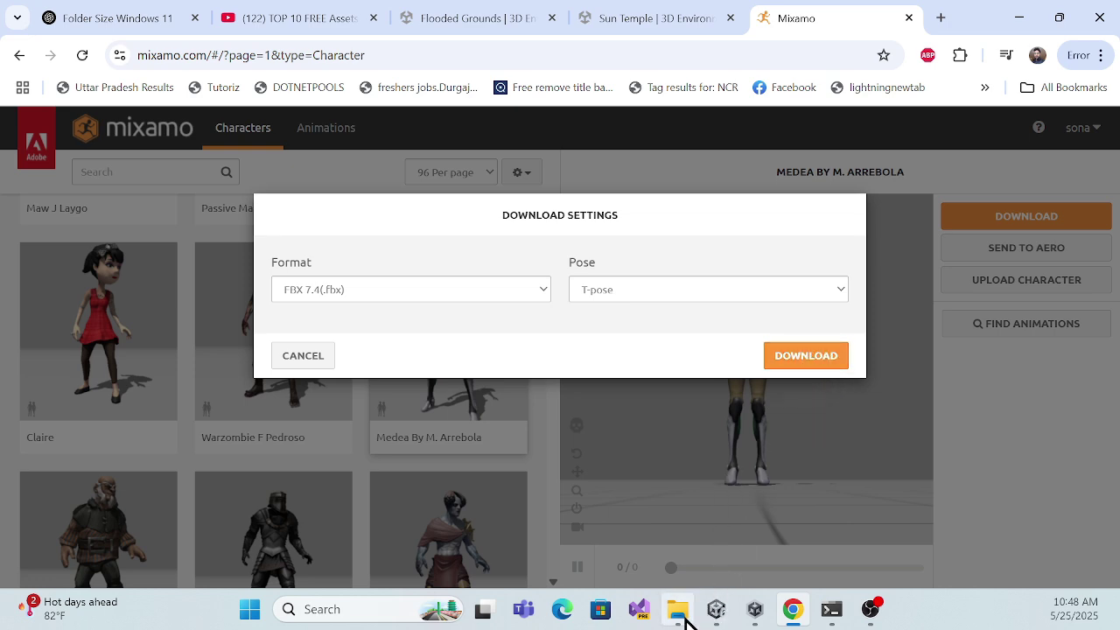
- Switch to File Explorer and show the Medea FBX file in the Downloads folder, moving the window fully into view
{"action": "mouse_move", "coordinate": [683, 614]}
{"action": "left_click", "coordinate": [690, 514]}
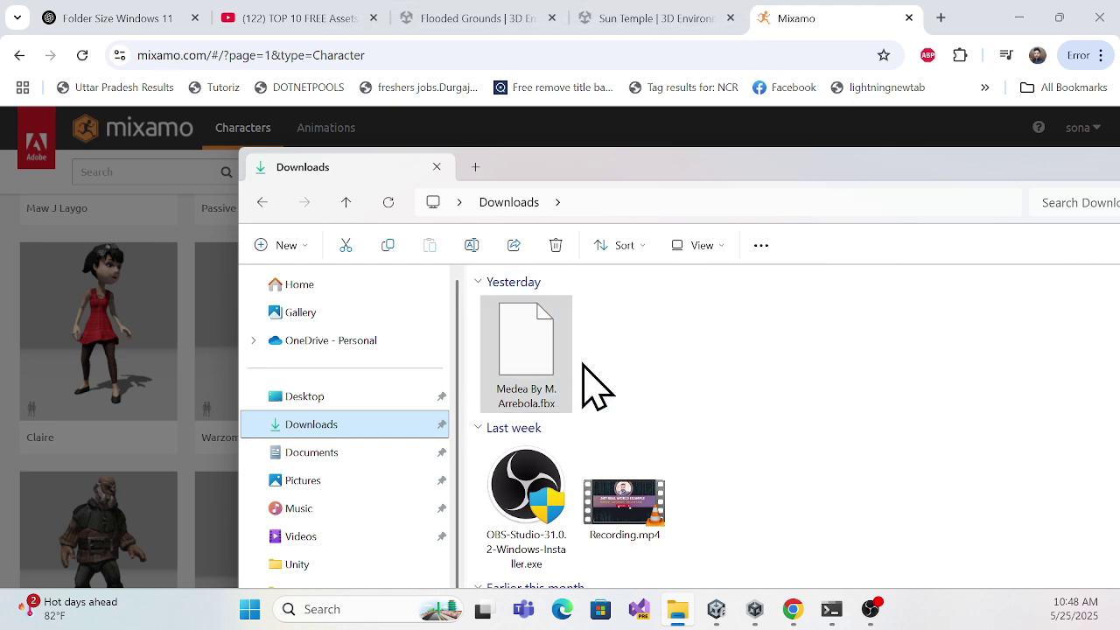
{"action": "left_click_drag", "start_coordinate": [807, 178], "coordinate": [568, 107]}
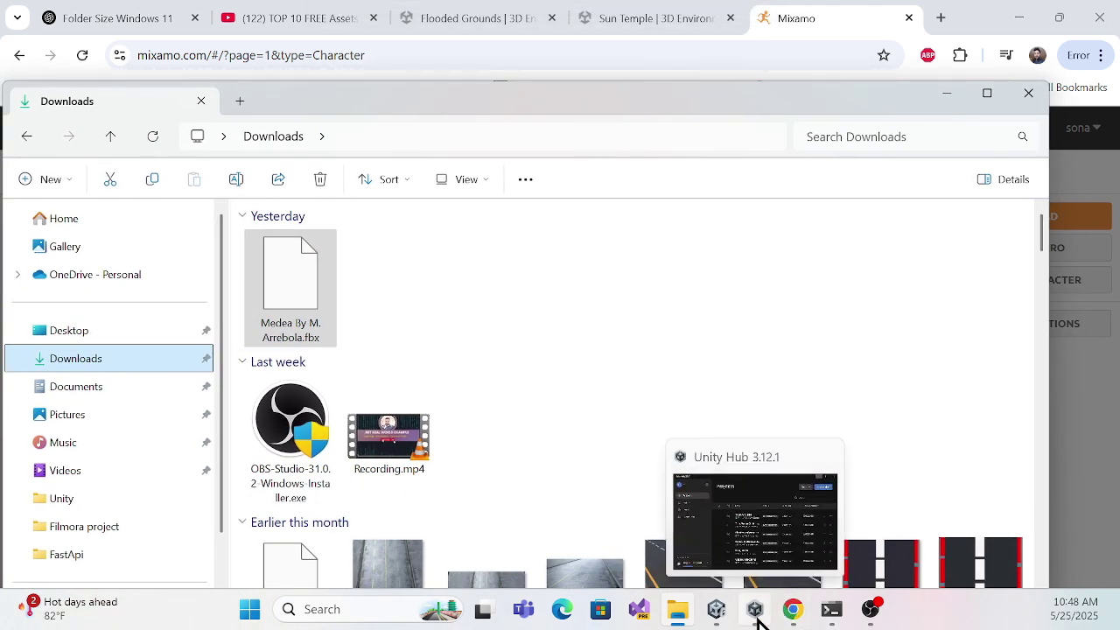
- Switch back to the Unity editor and create a folder named MyCharcheter directly under Assets
{"action": "mouse_move", "coordinate": [717, 610]}
{"action": "left_click", "coordinate": [742, 555]}
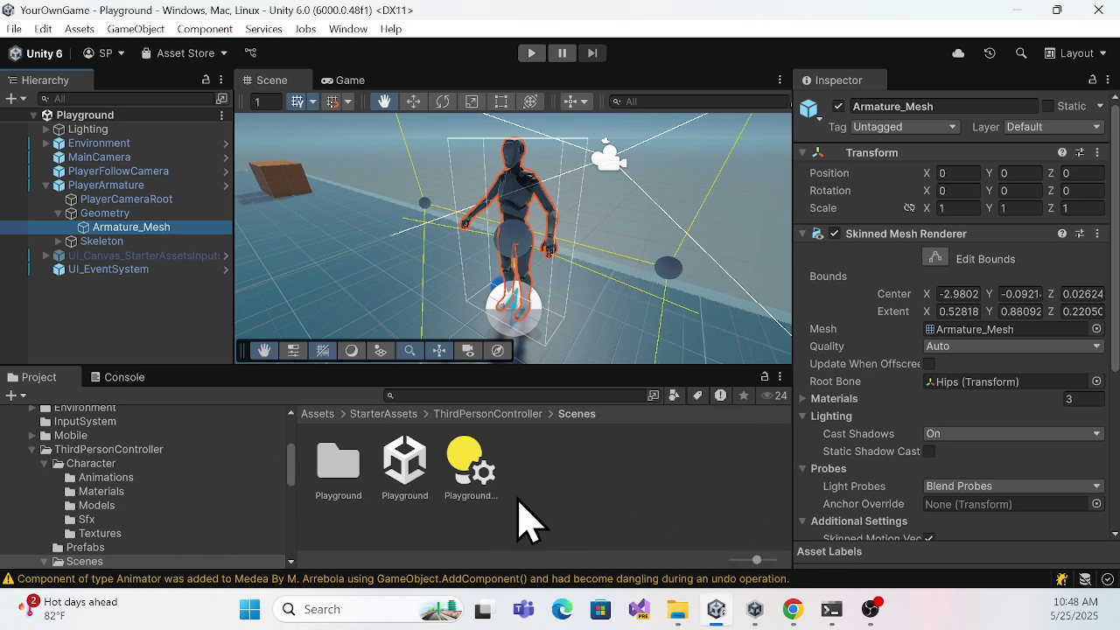
{"action": "scroll", "coordinate": [140, 494], "scroll_direction": "up", "scroll_amount": 5}
{"action": "scroll", "coordinate": [142, 491], "scroll_direction": "down", "scroll_amount": 4}
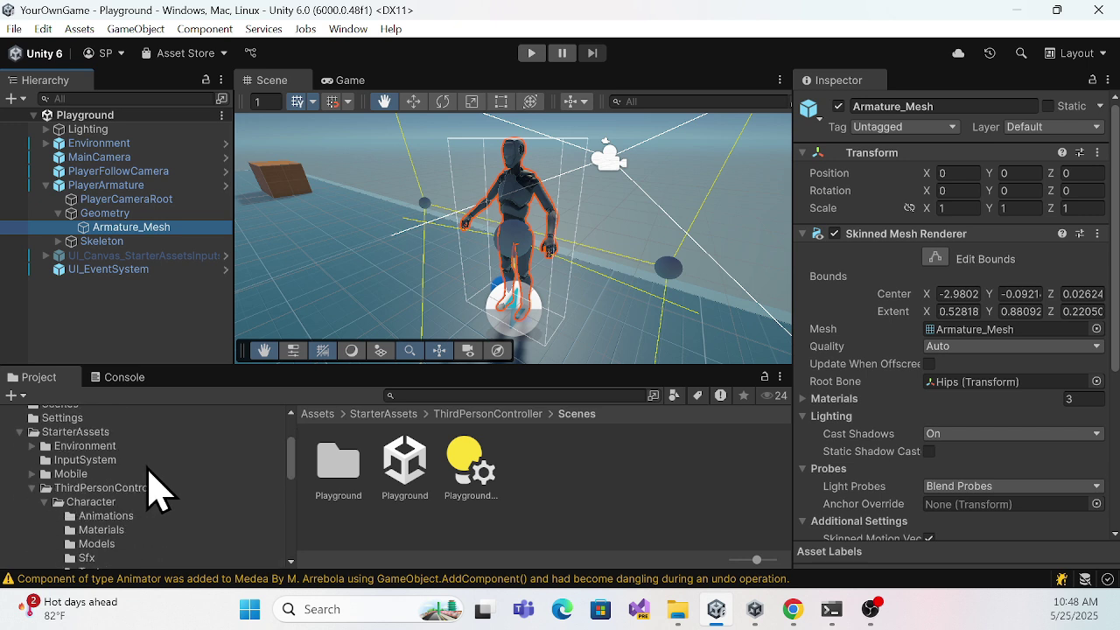
{"action": "scroll", "coordinate": [142, 491], "scroll_direction": "up", "scroll_amount": 2}
{"action": "left_click", "coordinate": [47, 430]}
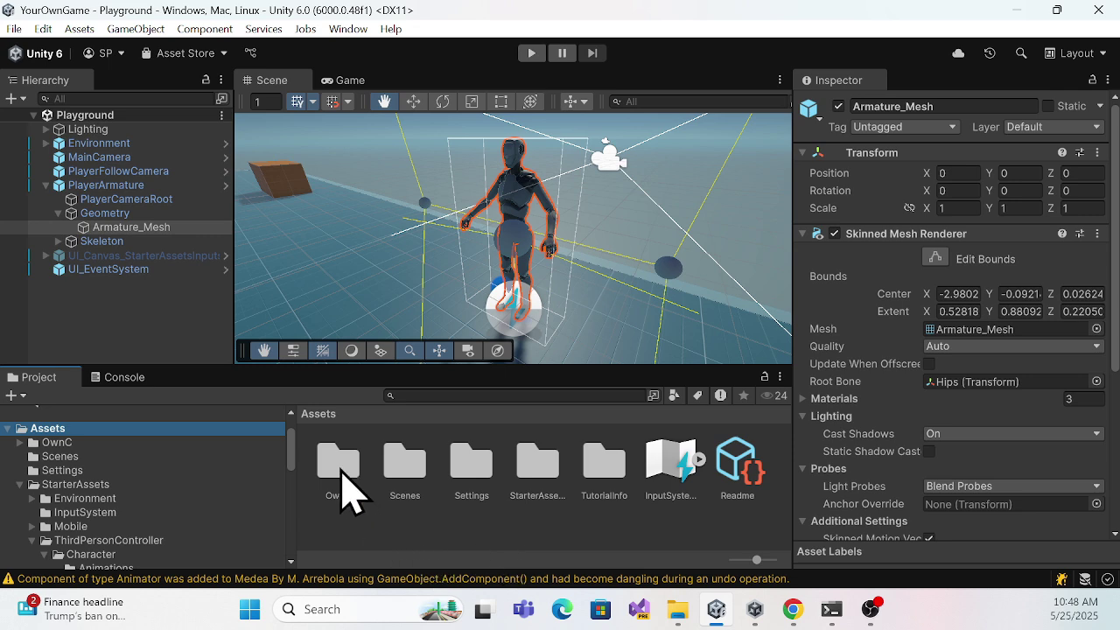
{"action": "right_click", "coordinate": [508, 524]}
{"action": "mouse_move", "coordinate": [654, 19]}
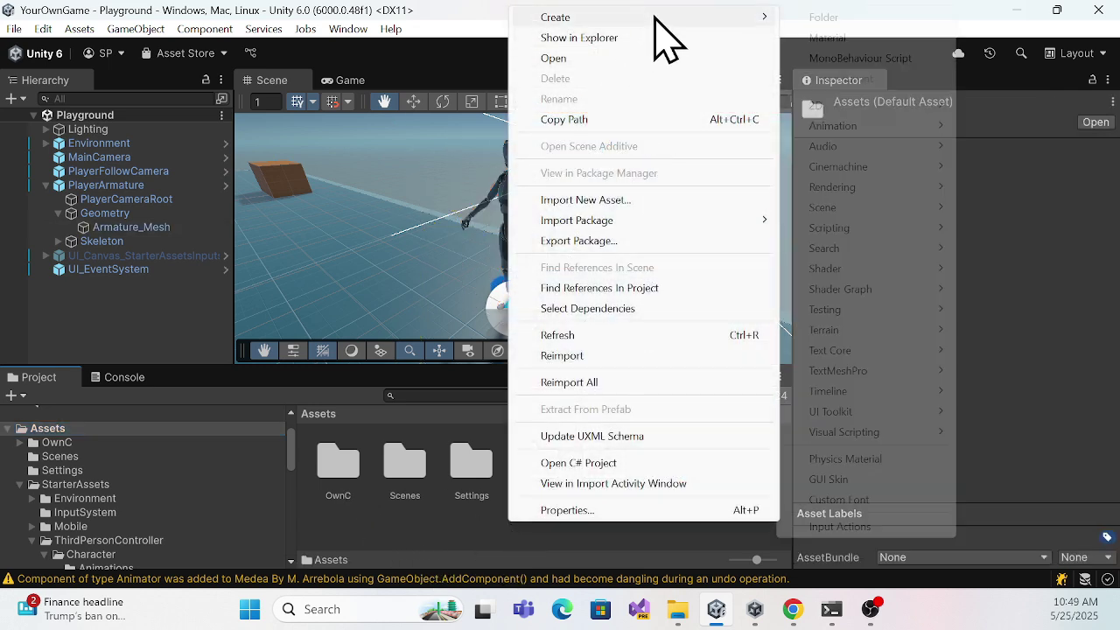
{"action": "left_click", "coordinate": [864, 19]}
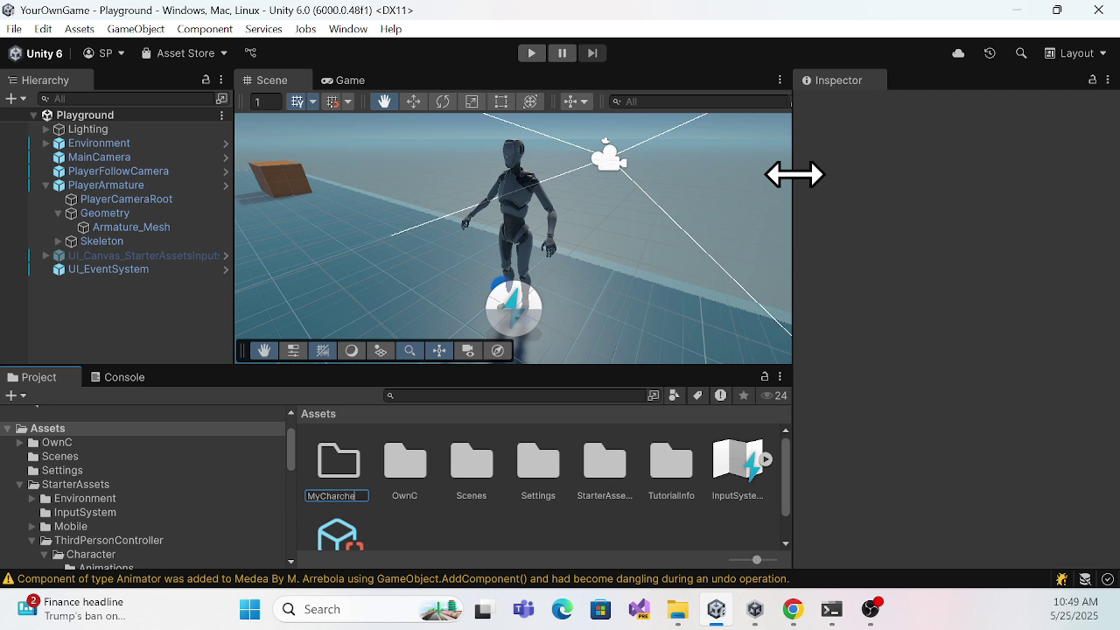
{"action": "key", "text": "Return"}
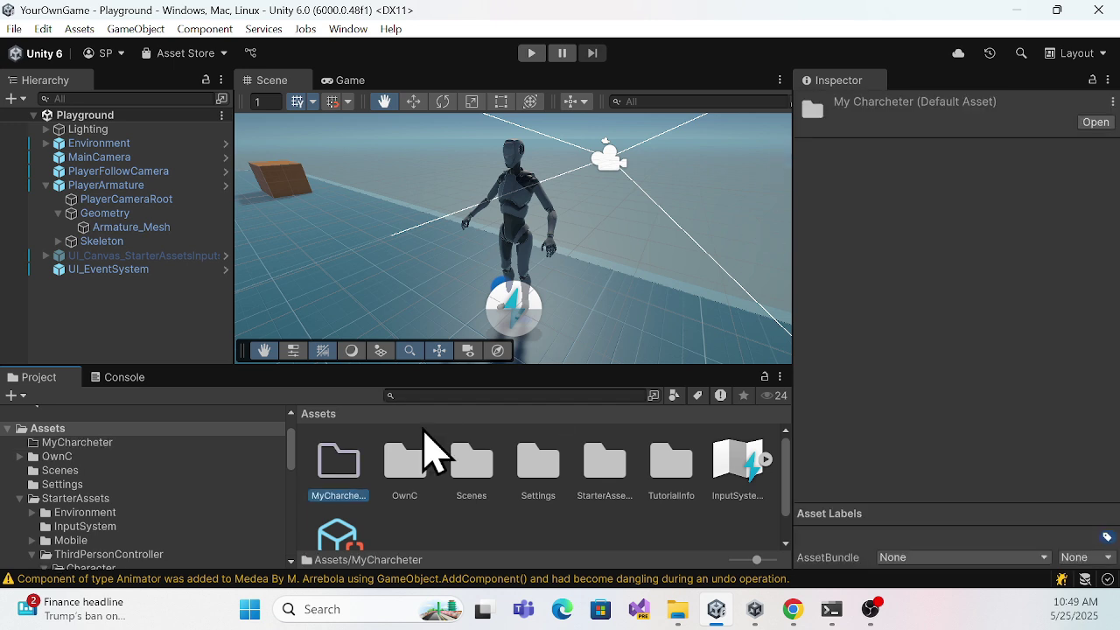
- Import the Medea FBX file from the File Explorer Downloads folder into the project's MyCharcheter folder, and minimize File Explorer
{"action": "double_click", "coordinate": [338, 465]}
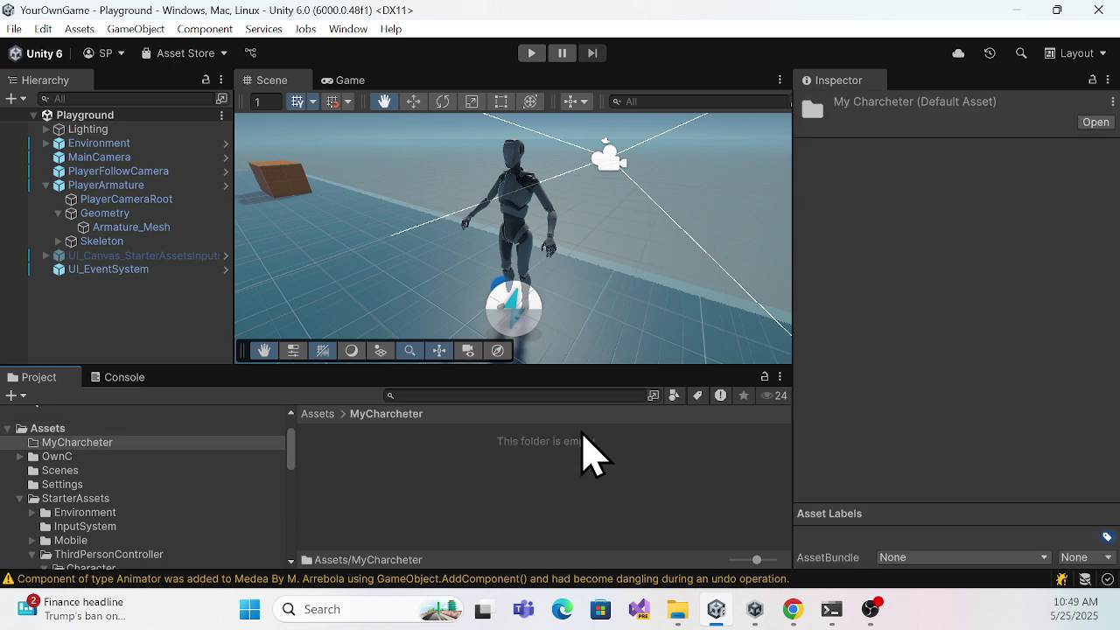
{"action": "mouse_move", "coordinate": [675, 612]}
{"action": "left_click", "coordinate": [712, 517]}
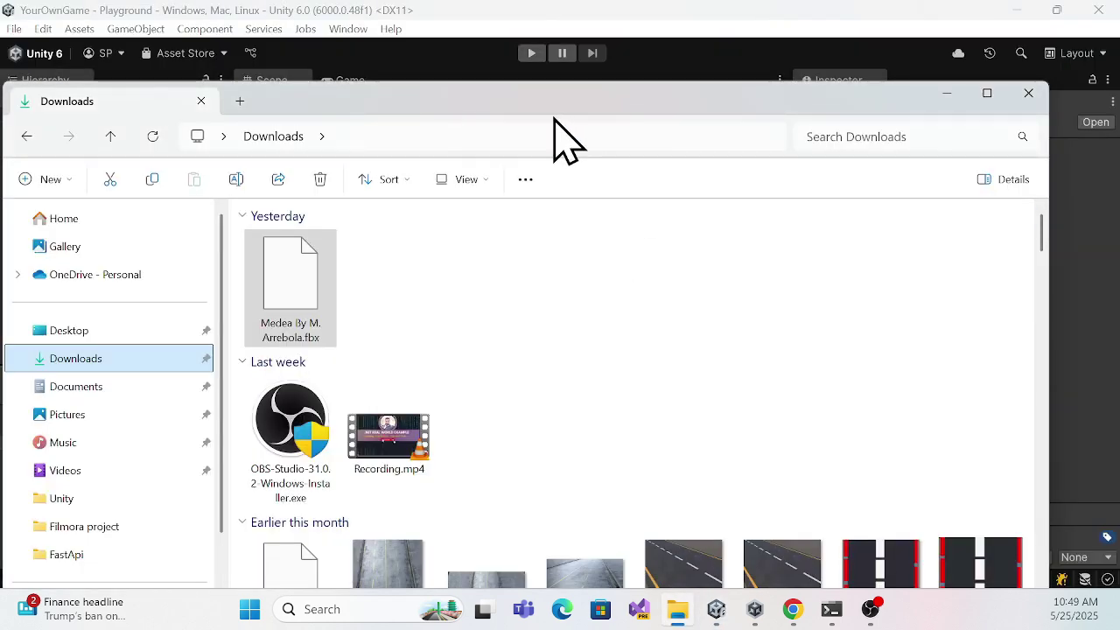
{"action": "left_click_drag", "start_coordinate": [552, 117], "coordinate": [1068, 91]}
{"action": "left_click", "coordinate": [849, 322]}
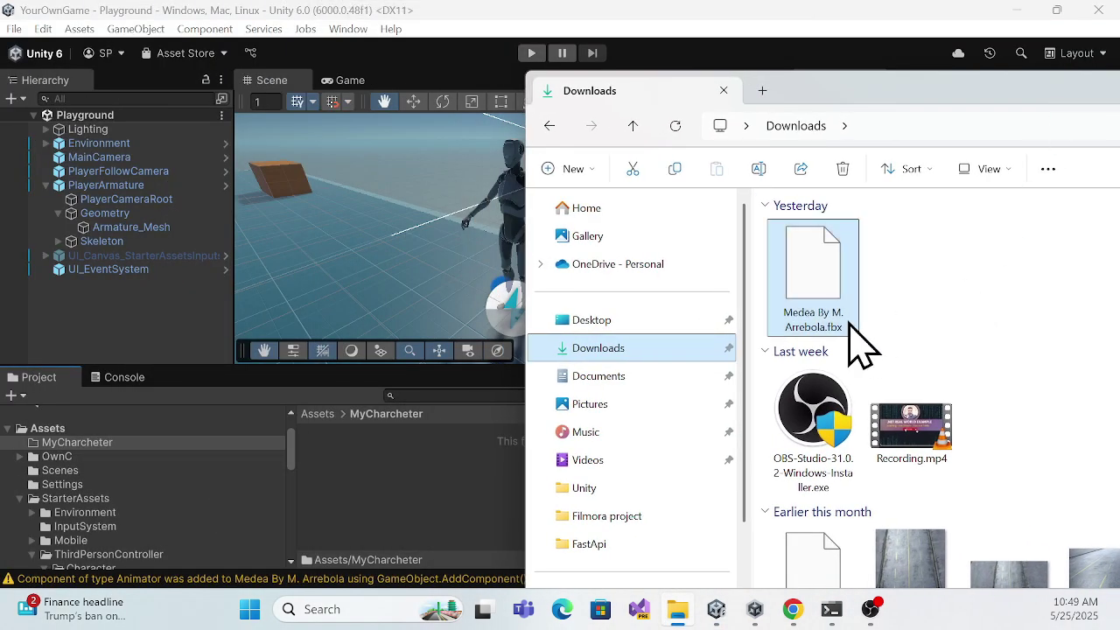
{"action": "left_click_drag", "start_coordinate": [817, 283], "coordinate": [376, 463]}
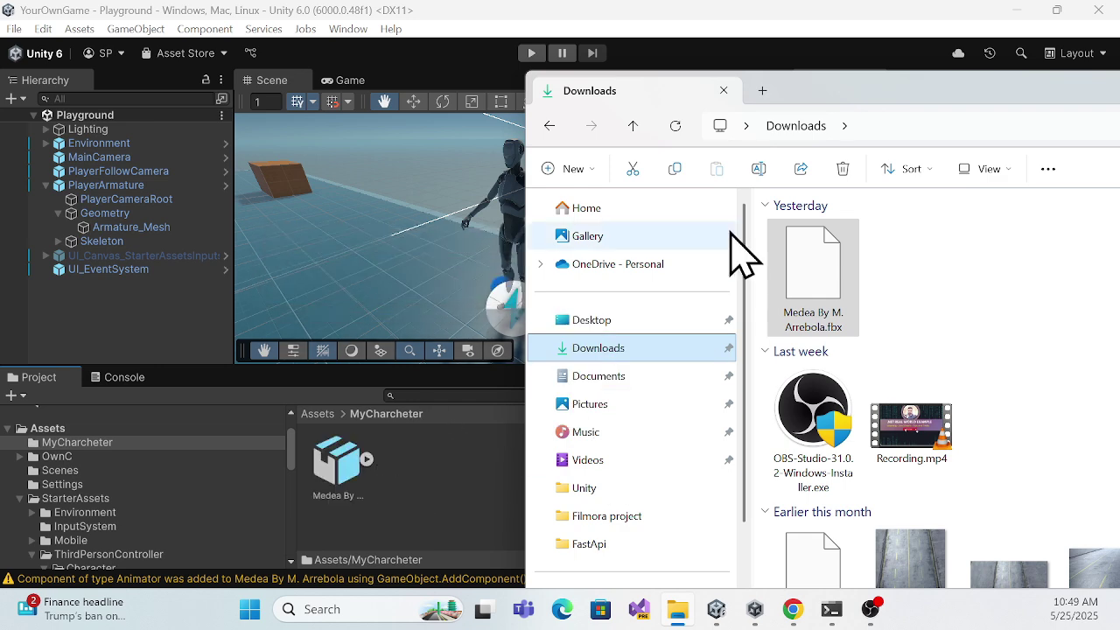
{"action": "left_click_drag", "start_coordinate": [1016, 85], "coordinate": [537, 119]}
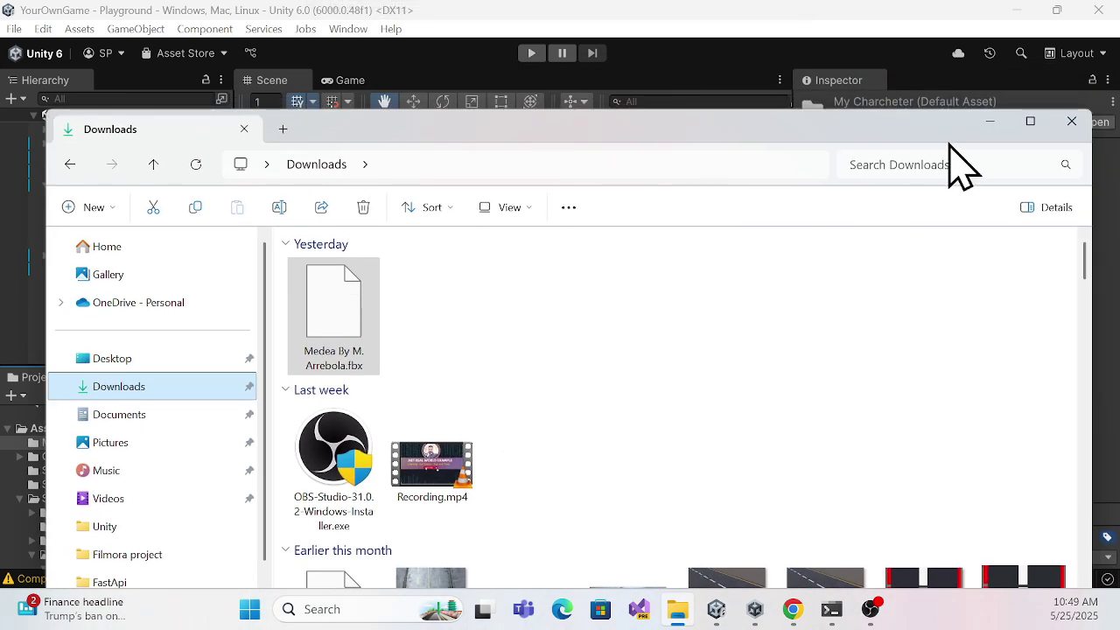
{"action": "left_click", "coordinate": [992, 122]}
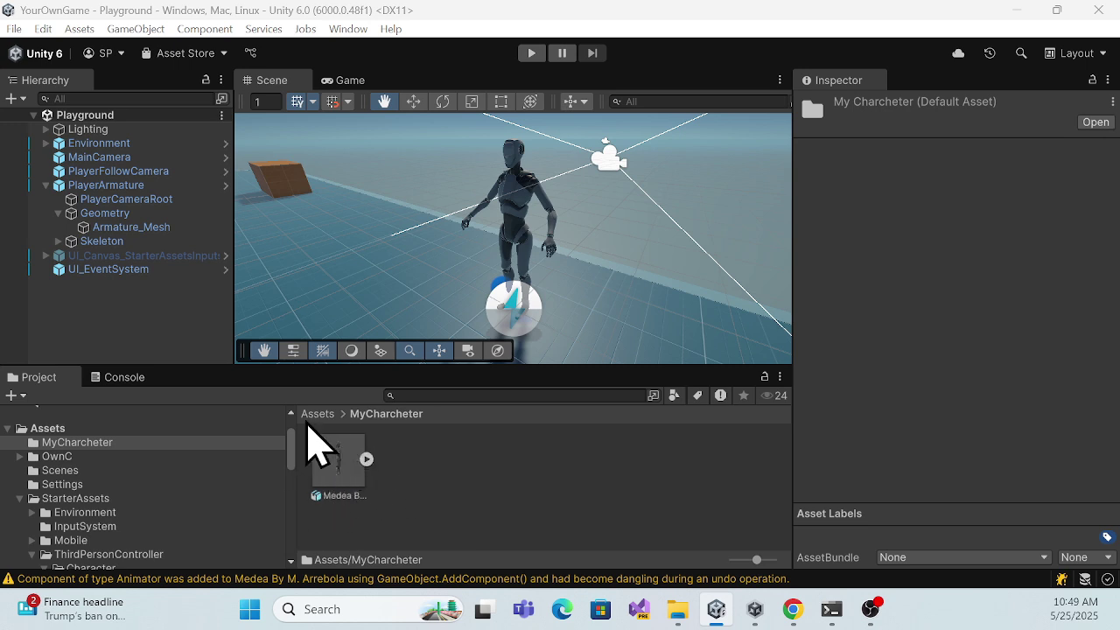
{"action": "left_click", "coordinate": [127, 229]}
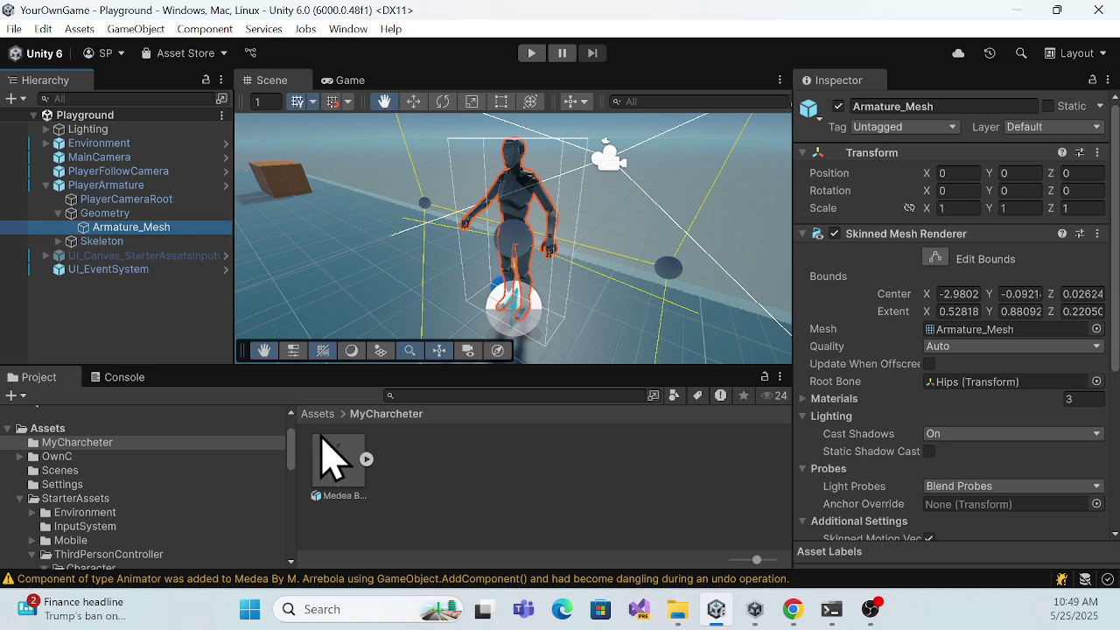
{"action": "left_click", "coordinate": [103, 243]}
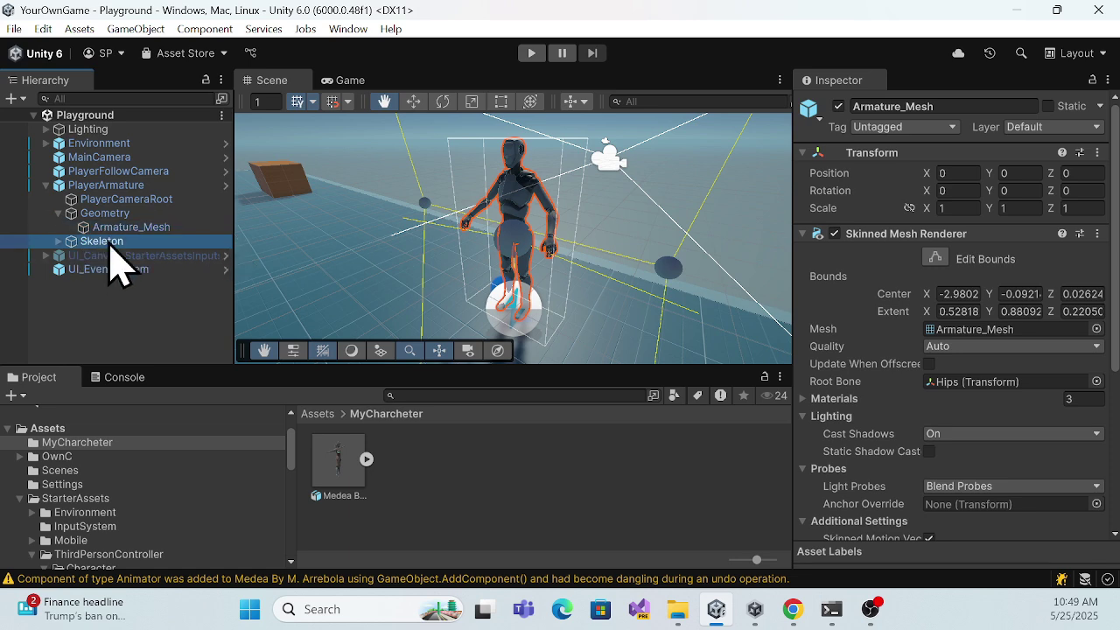
{"action": "left_click", "coordinate": [116, 228]}
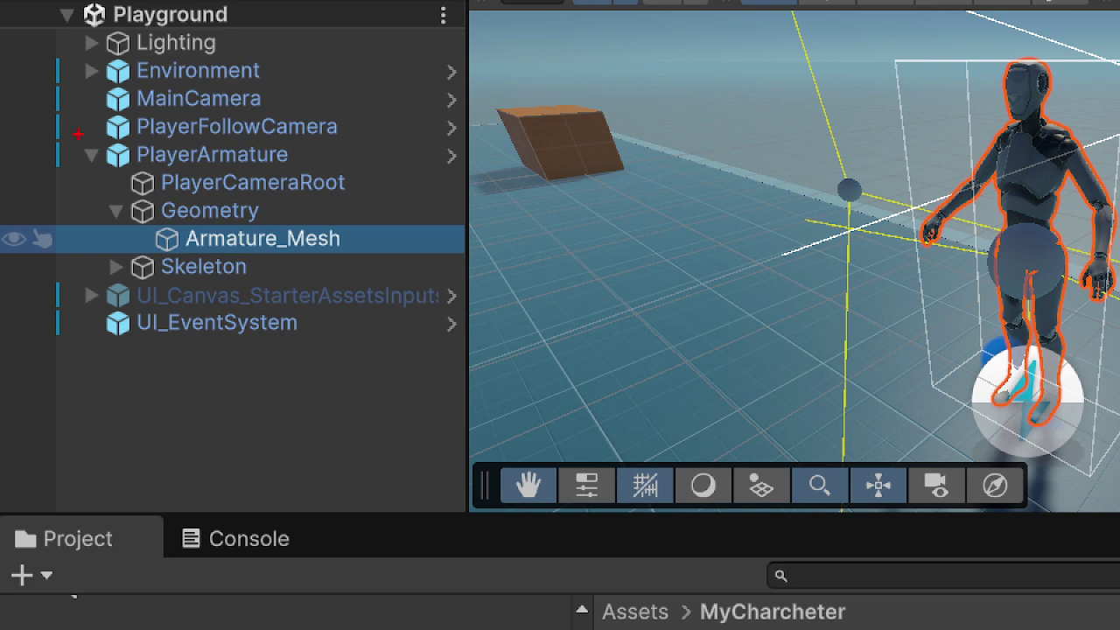
{"action": "mouse_move", "coordinate": [78, 133]}
{"action": "left_mouse_down"}
{"action": "mouse_move", "coordinate": [330, 295]}
{"action": "mouse_move", "coordinate": [462, 358]}
{"action": "mouse_move", "coordinate": [475, 377]}
{"action": "left_mouse_up"}
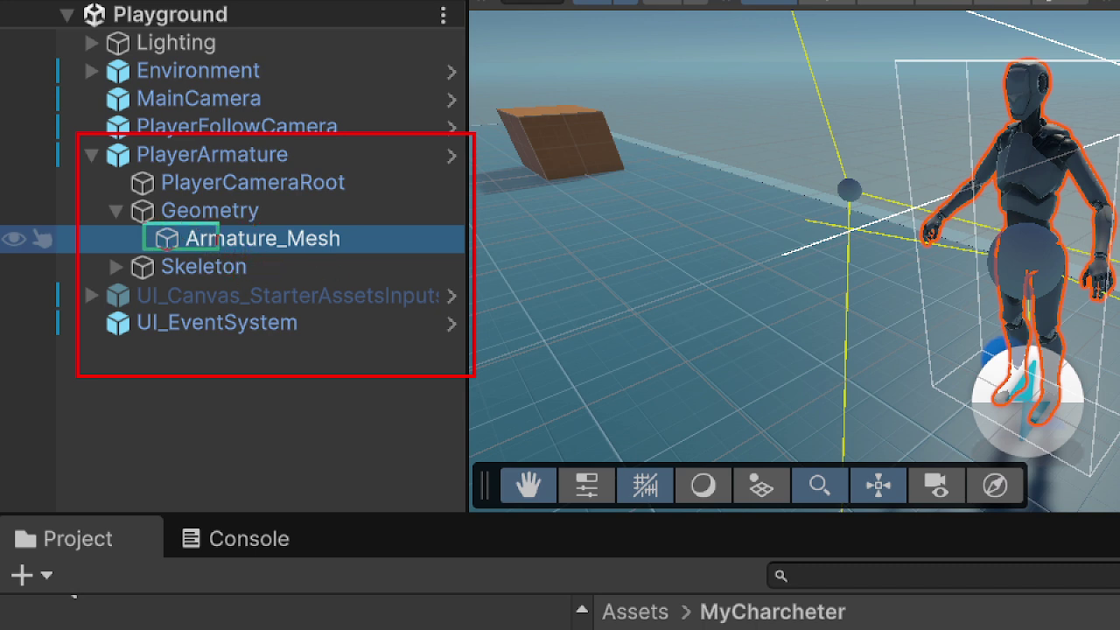
{"action": "left_click_drag", "start_coordinate": [218, 250], "coordinate": [405, 258]}
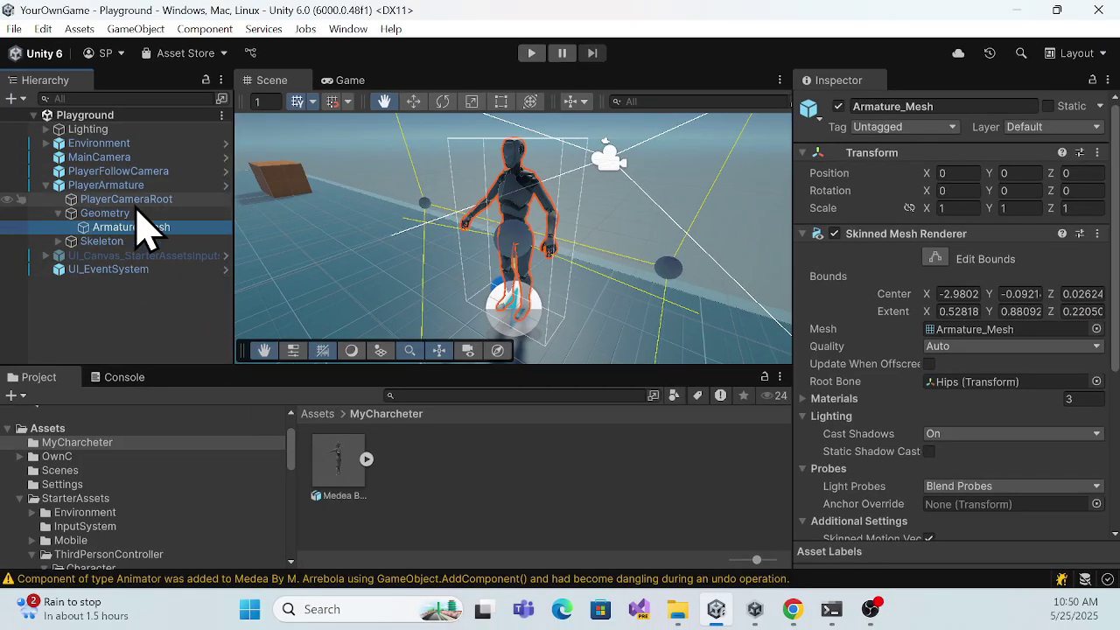
- Completely unpack the PlayerArmature prefab in the Playground scene
{"action": "left_click", "coordinate": [118, 185]}
{"action": "right_click", "coordinate": [118, 185]}
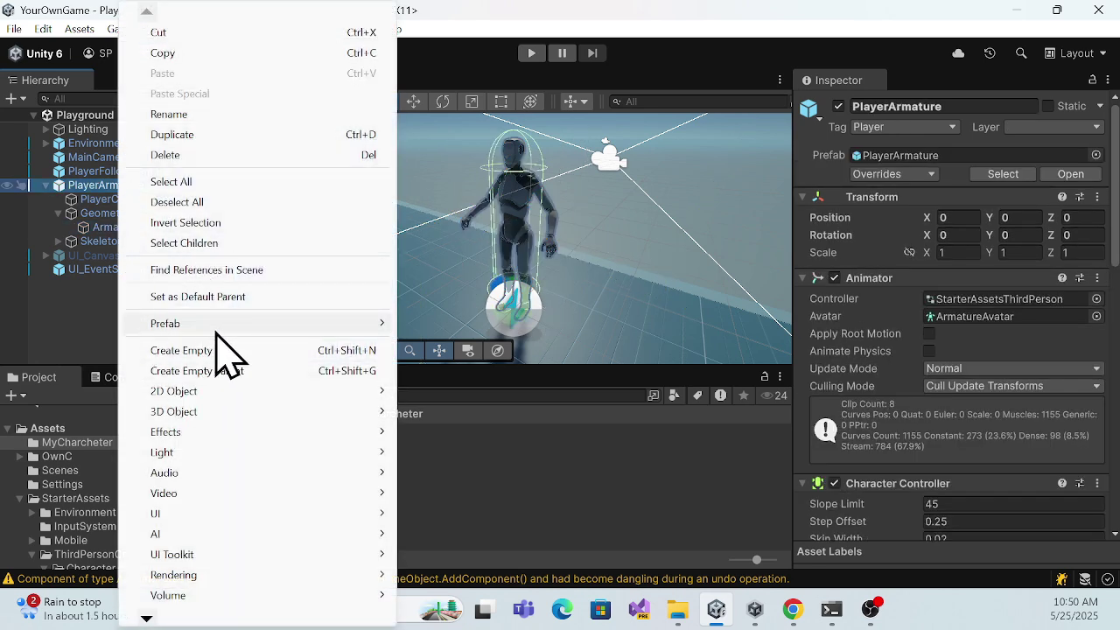
{"action": "mouse_move", "coordinate": [227, 323]}
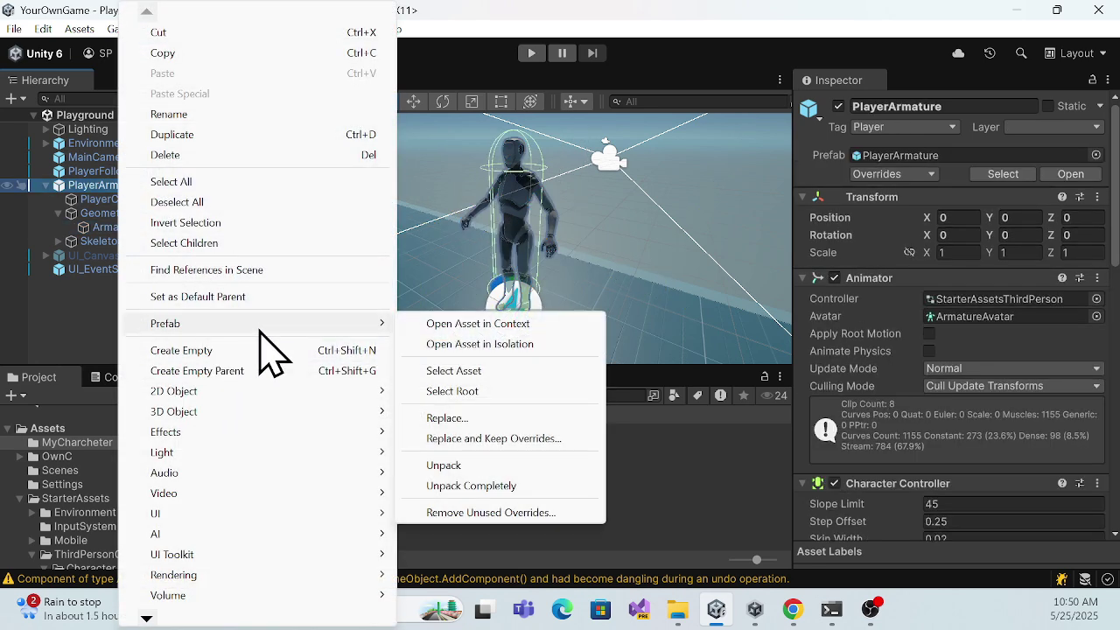
{"action": "left_click", "coordinate": [488, 487]}
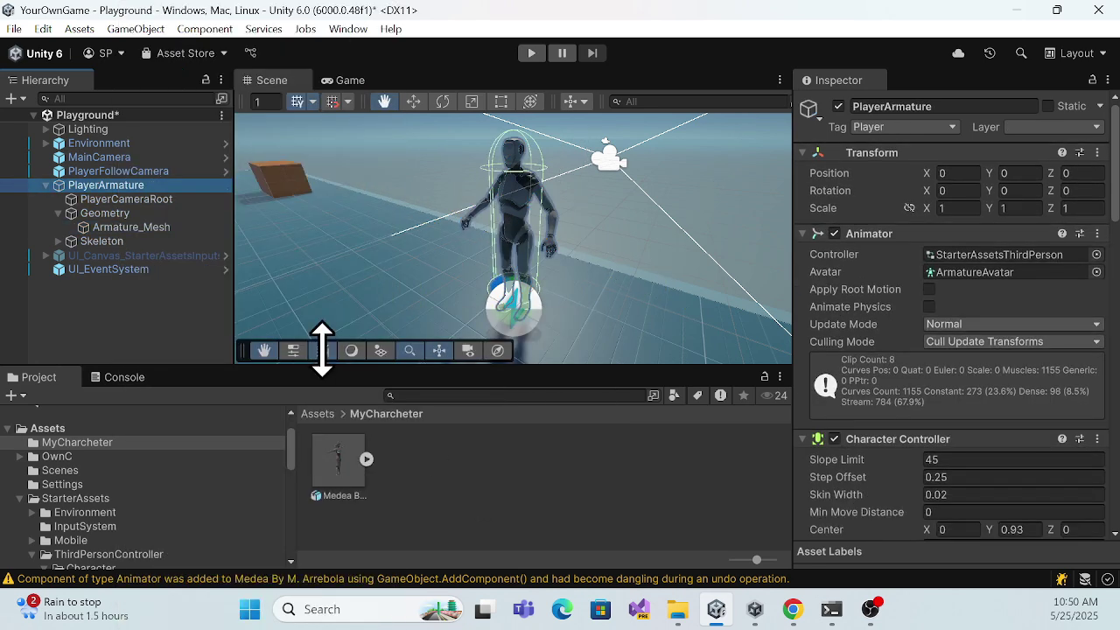
- Deactivate the Armature_Mesh object under PlayerArmature's Geometry and delete it
{"action": "left_click", "coordinate": [125, 230]}
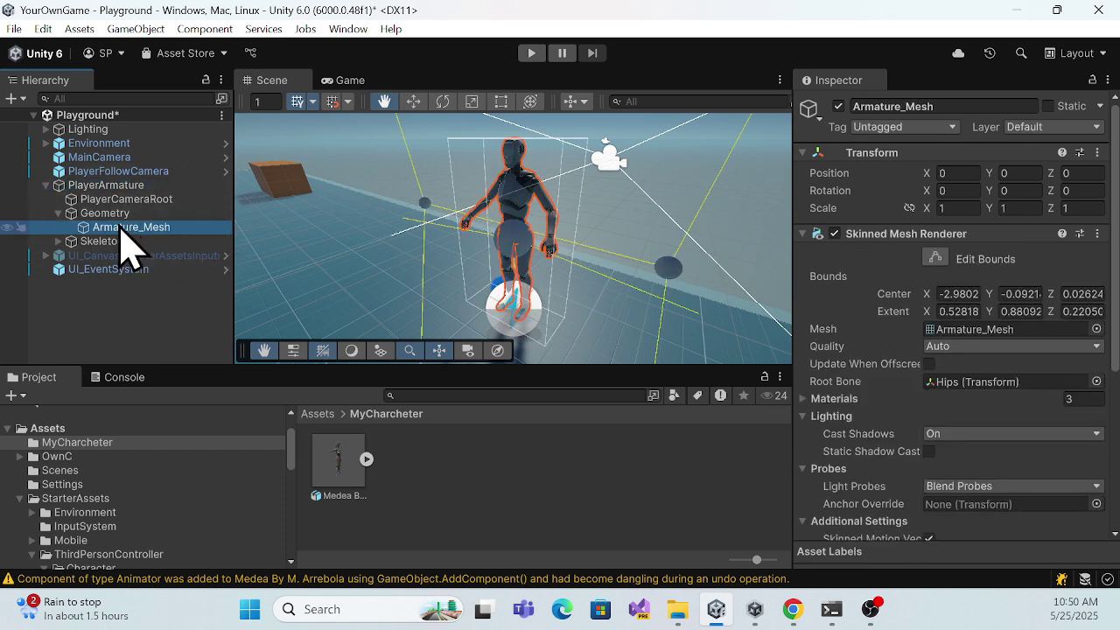
{"action": "left_click", "coordinate": [837, 105]}
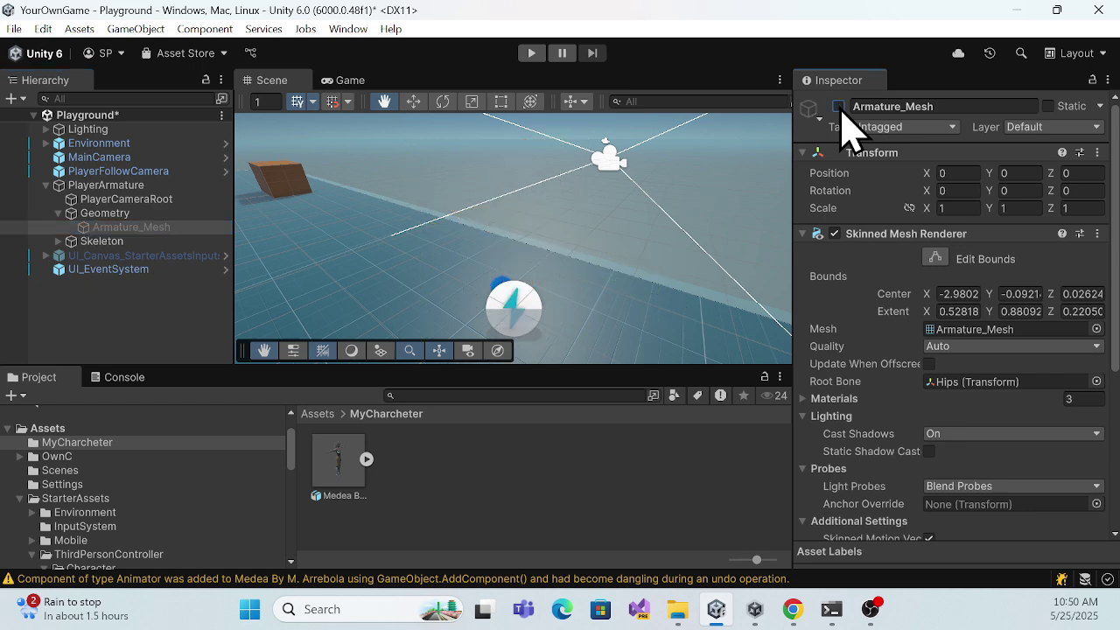
{"action": "right_click", "coordinate": [133, 227]}
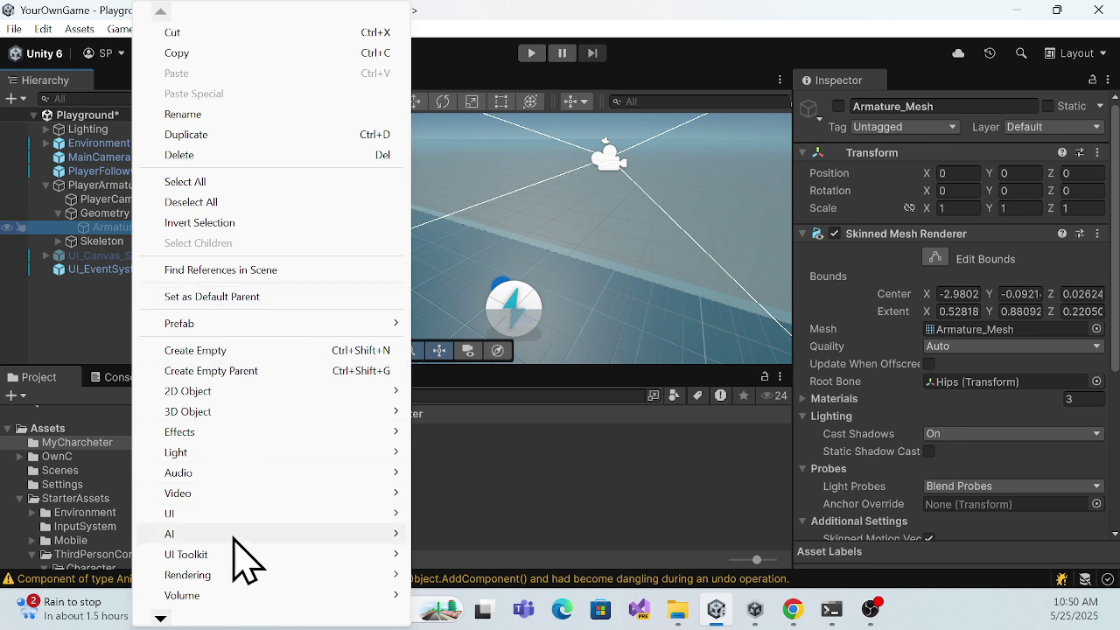
{"action": "left_click", "coordinate": [180, 155]}
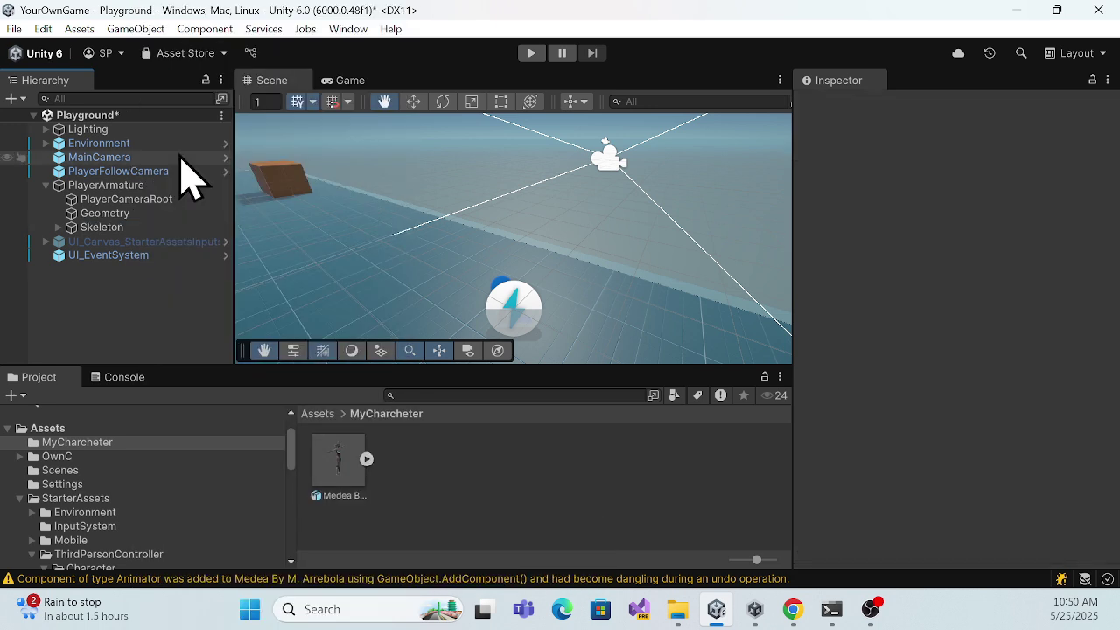
- Add the Medea model from the MyCharcheter folder as a child of Geometry under PlayerArmature
{"action": "left_click", "coordinate": [103, 215]}
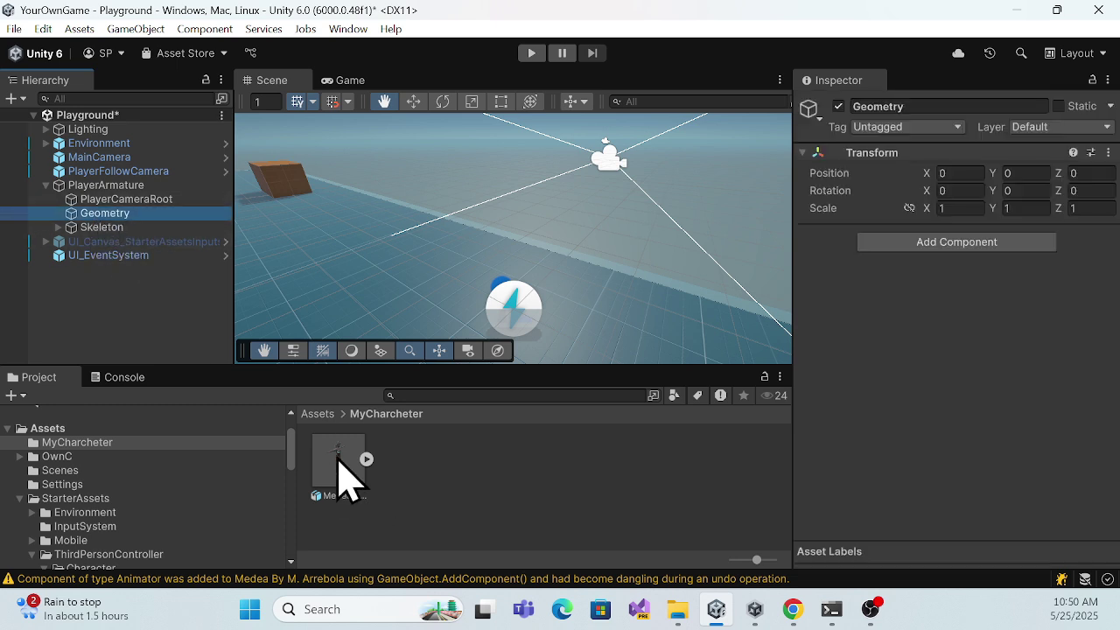
{"action": "left_click", "coordinate": [461, 492]}
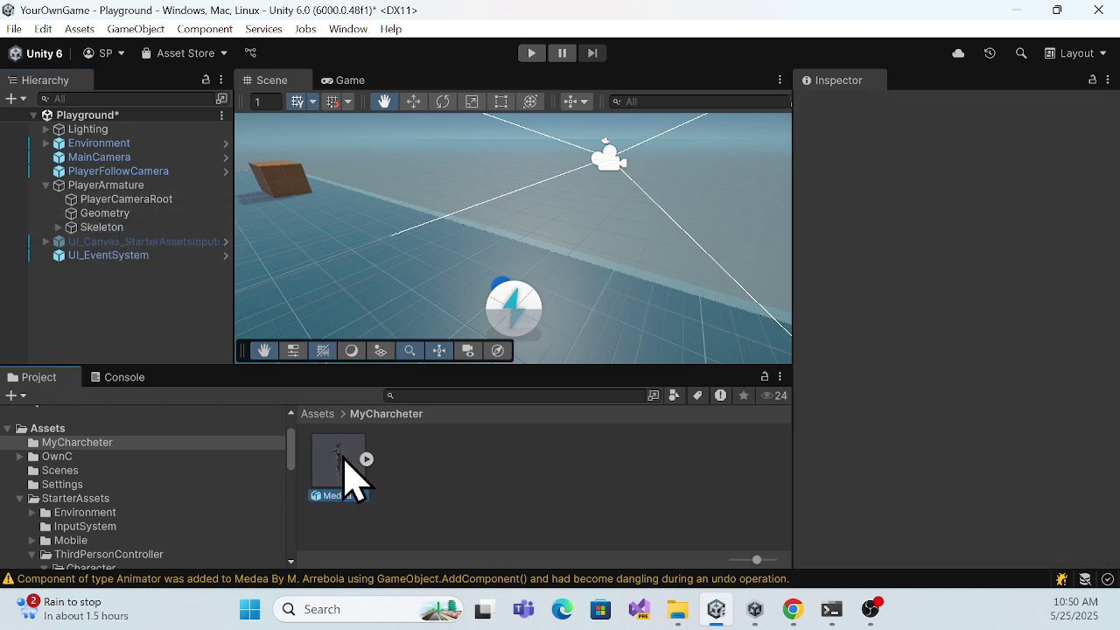
{"action": "left_click_drag", "start_coordinate": [344, 475], "coordinate": [130, 225]}
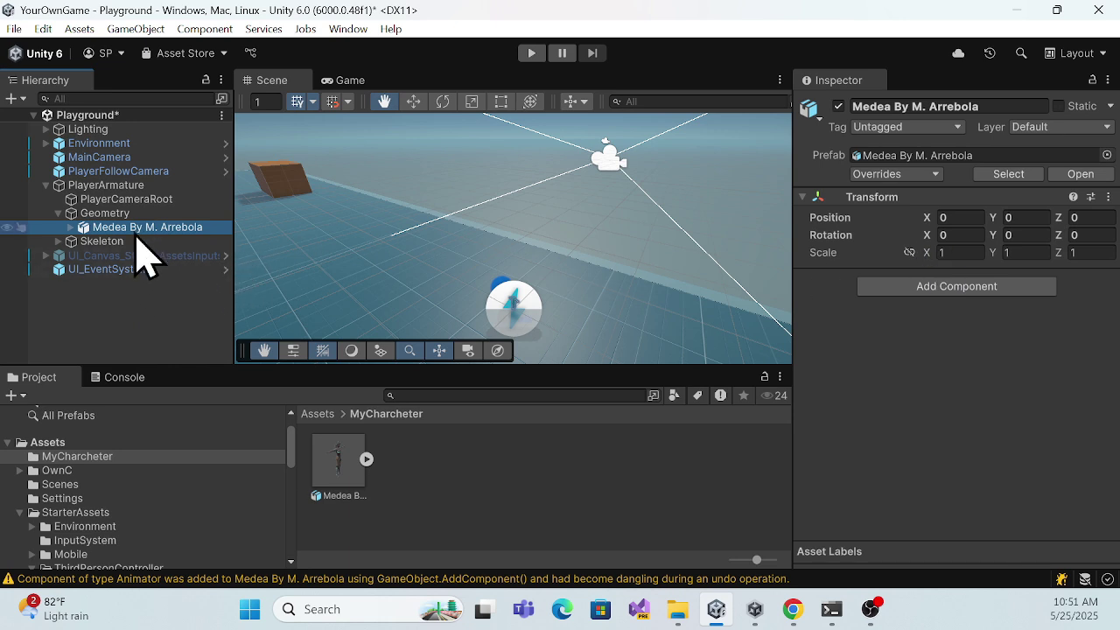
- Set the scale of the Medea object under Geometry to 10 on the X, Y and Z axes
{"action": "left_click", "coordinate": [183, 228]}
{"action": "left_click", "coordinate": [85, 229]}
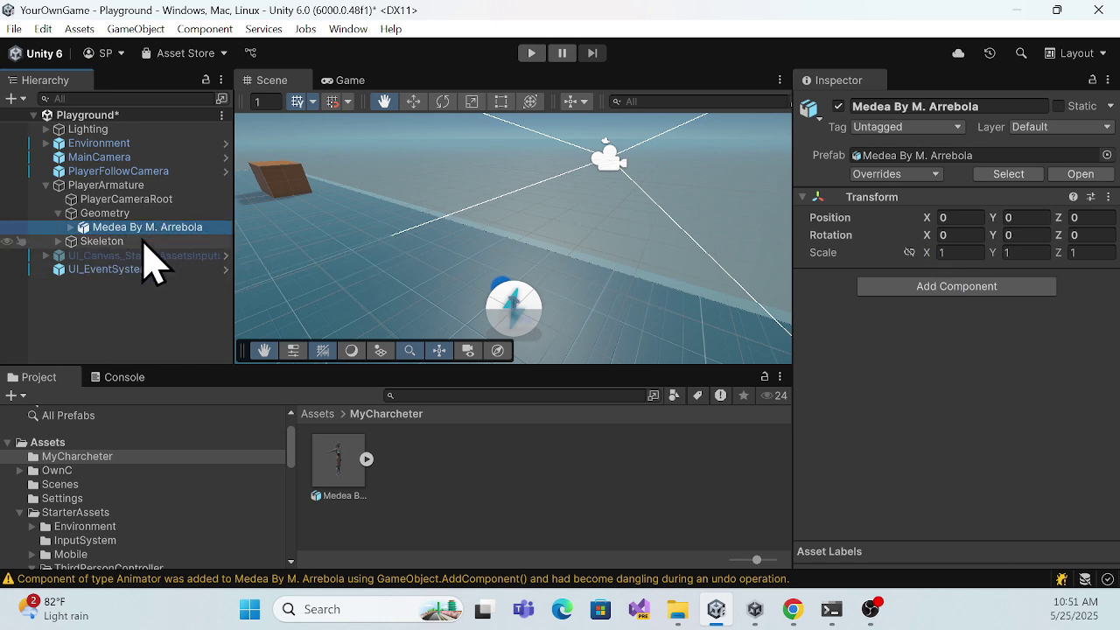
{"action": "left_click", "coordinate": [958, 253]}
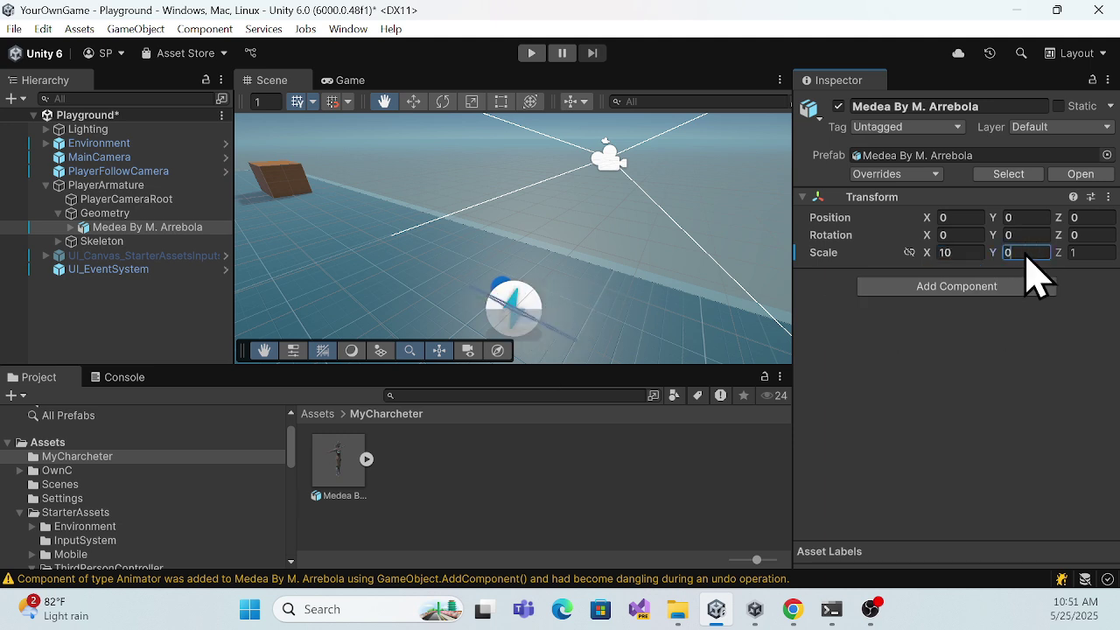
{"action": "type", "text": "1"}
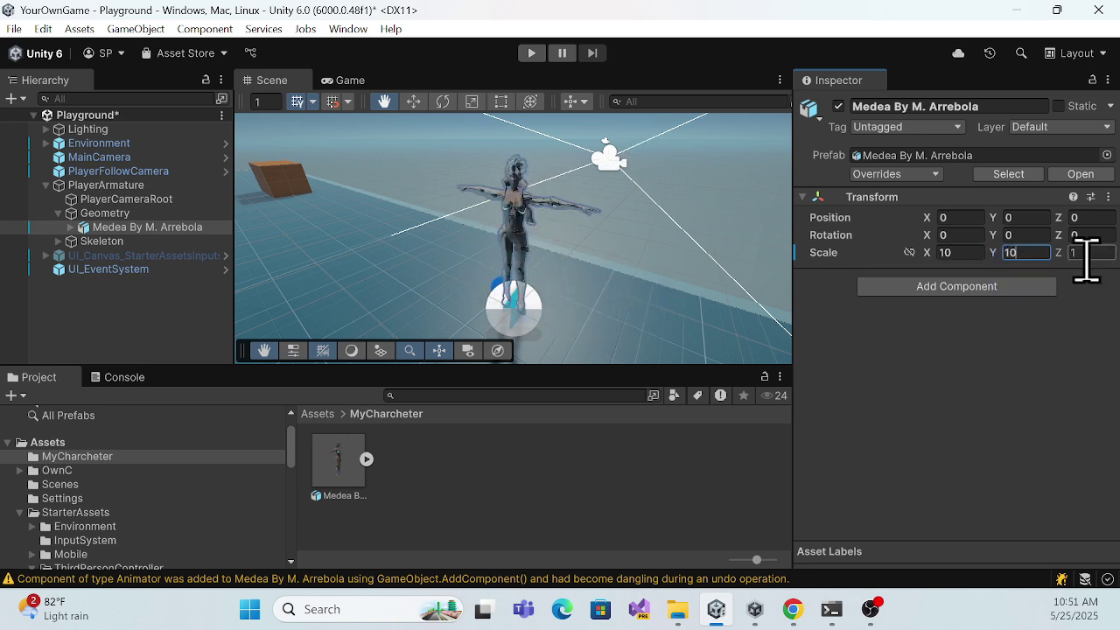
{"action": "type", "text": "10"}
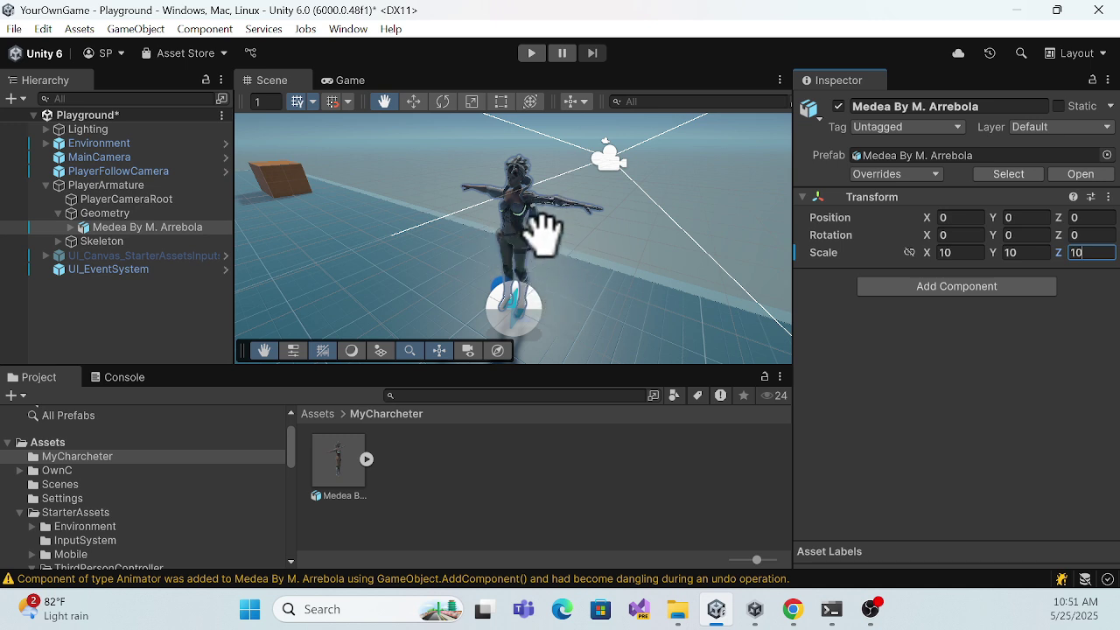
{"action": "left_click", "coordinate": [131, 229]}
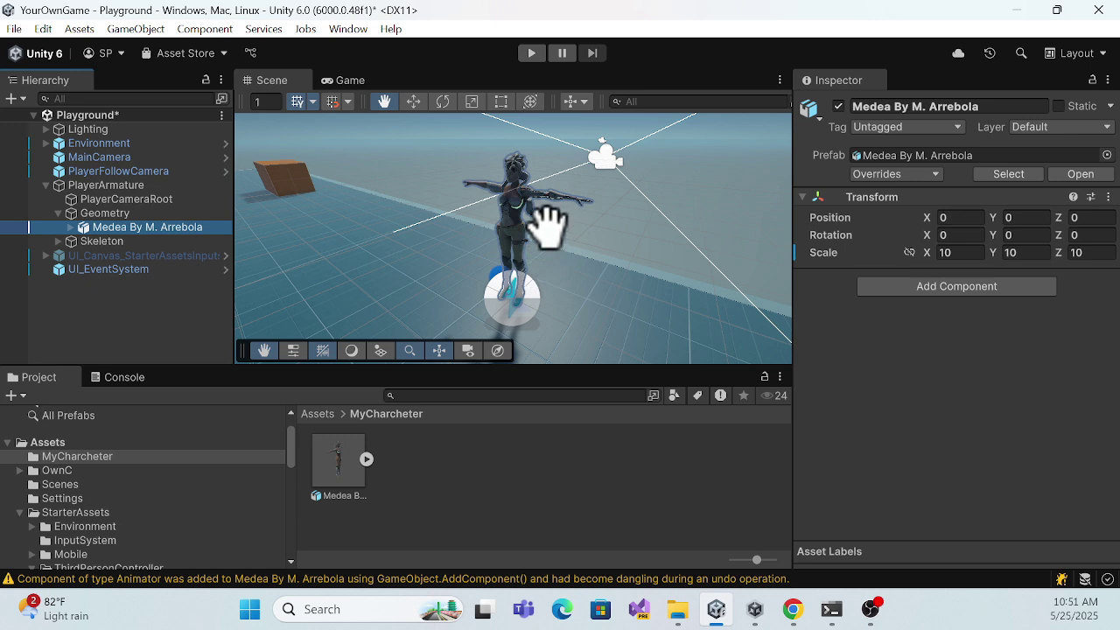
{"action": "left_click_drag", "start_coordinate": [324, 201], "coordinate": [295, 205]}
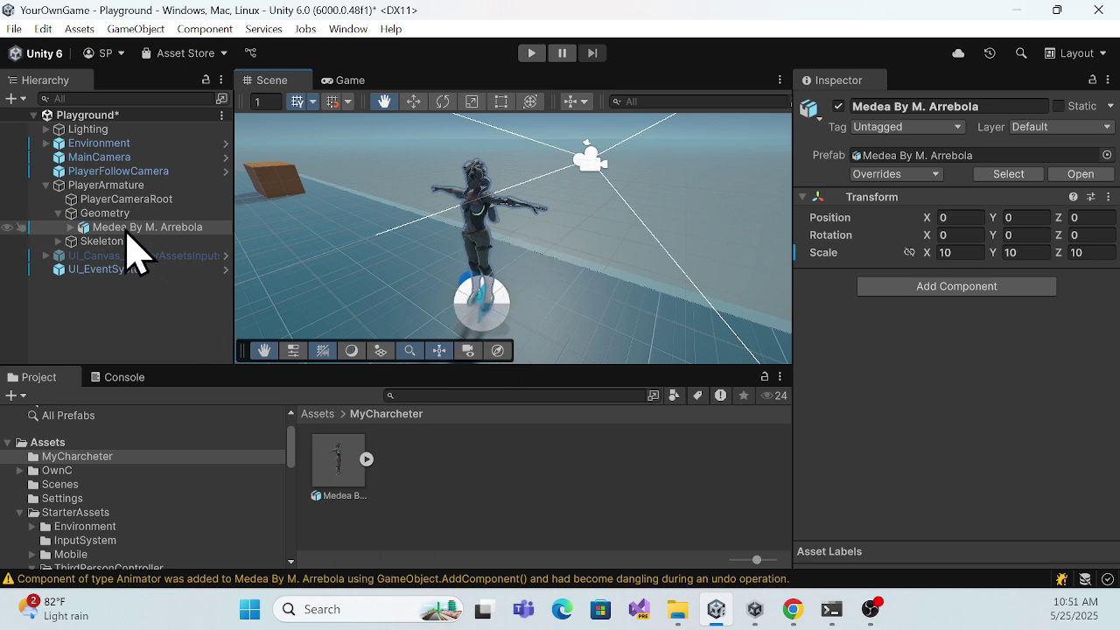
- Run the scene with the Game view maximized to check how the Medea character moves, and stop play mode
{"action": "left_click", "coordinate": [531, 54]}
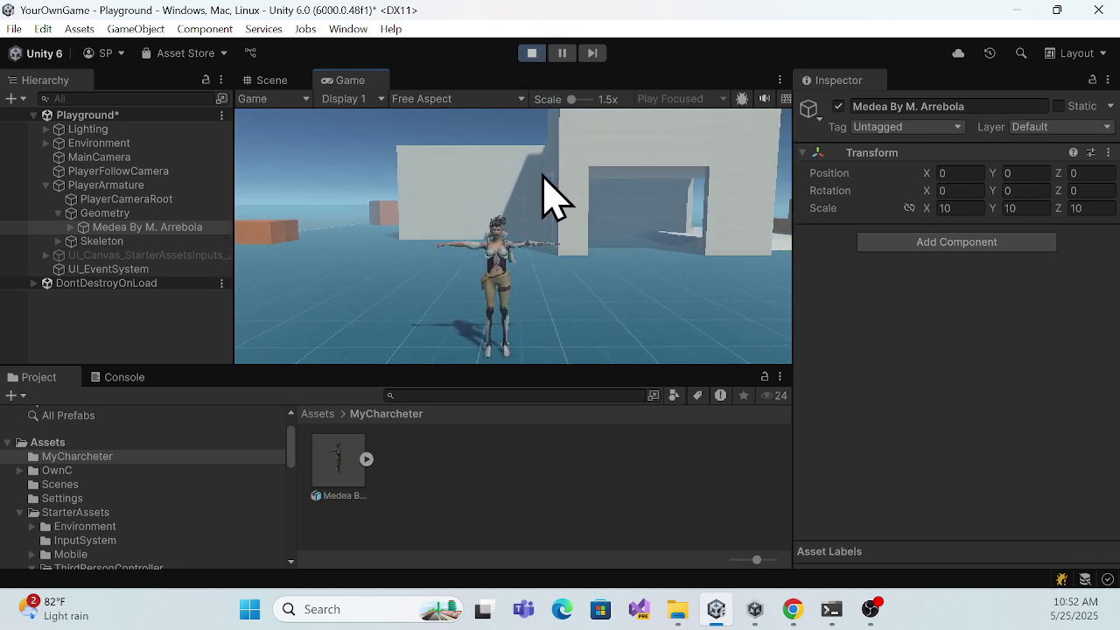
{"action": "left_click", "coordinate": [780, 80]}
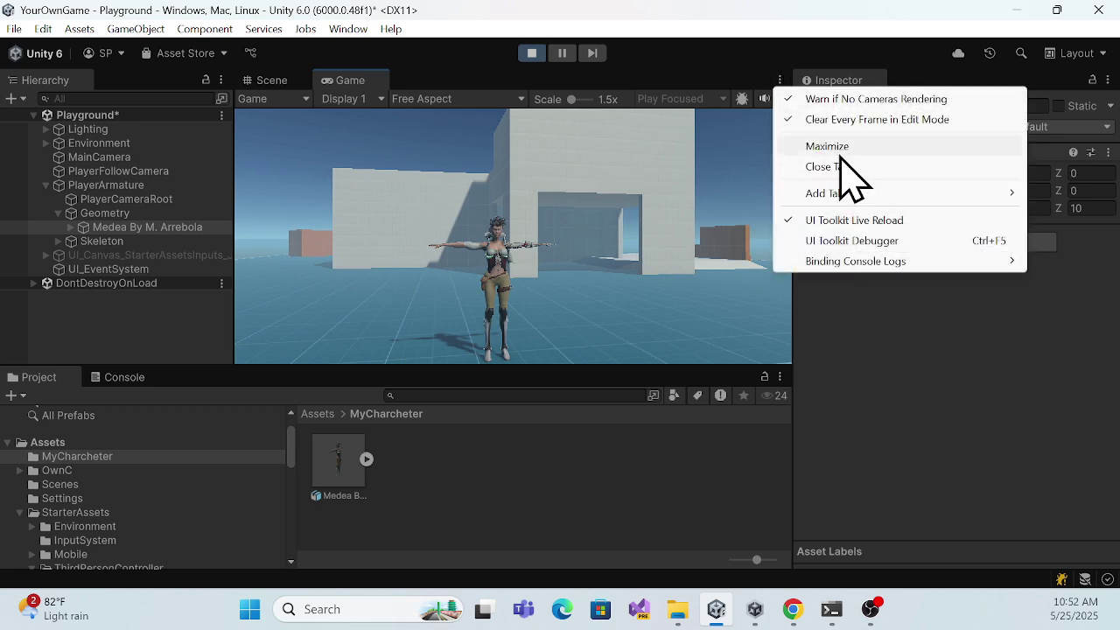
{"action": "left_click", "coordinate": [839, 146]}
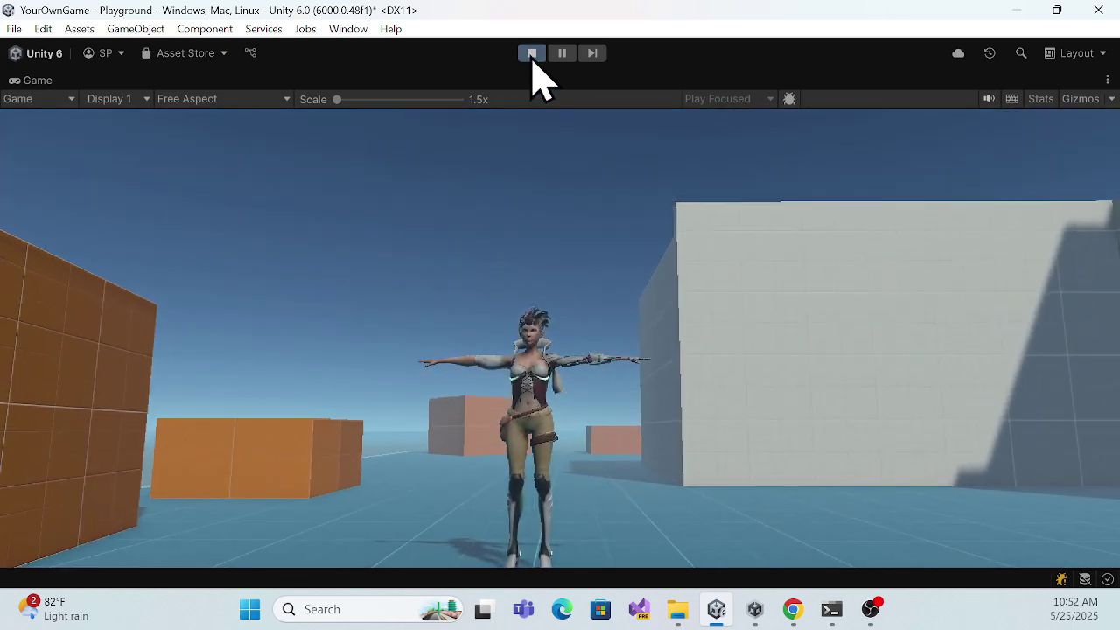
{"action": "left_click", "coordinate": [531, 54]}
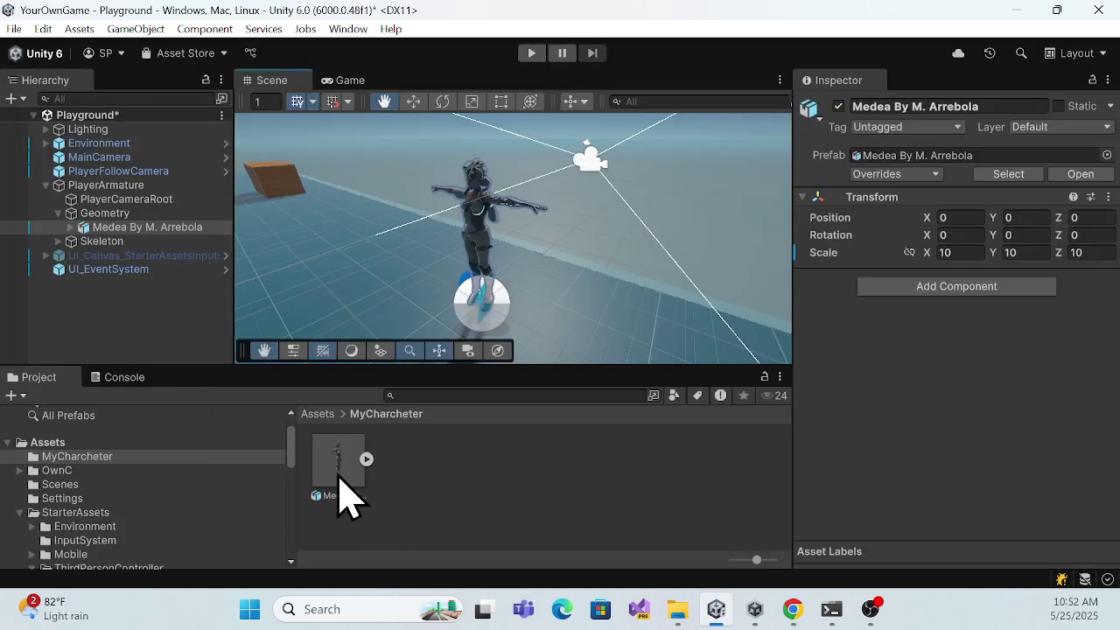
- Extract the Medea model's embedded textures into a new Textures folder inside MyCharcheter and open that folder
{"action": "left_click", "coordinate": [340, 477]}
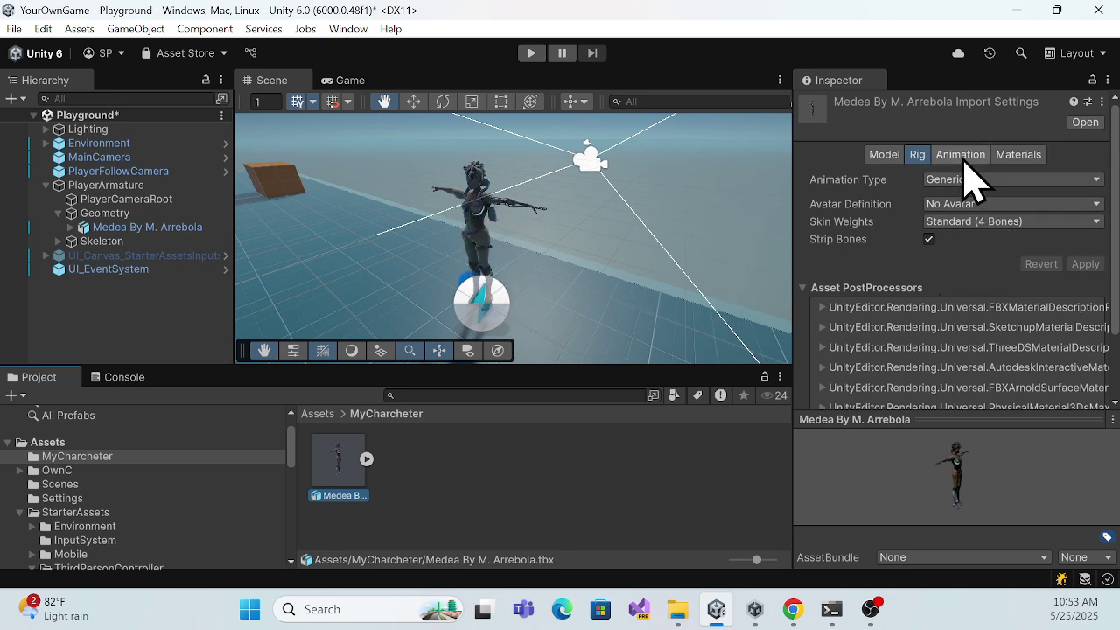
{"action": "left_click", "coordinate": [1018, 158]}
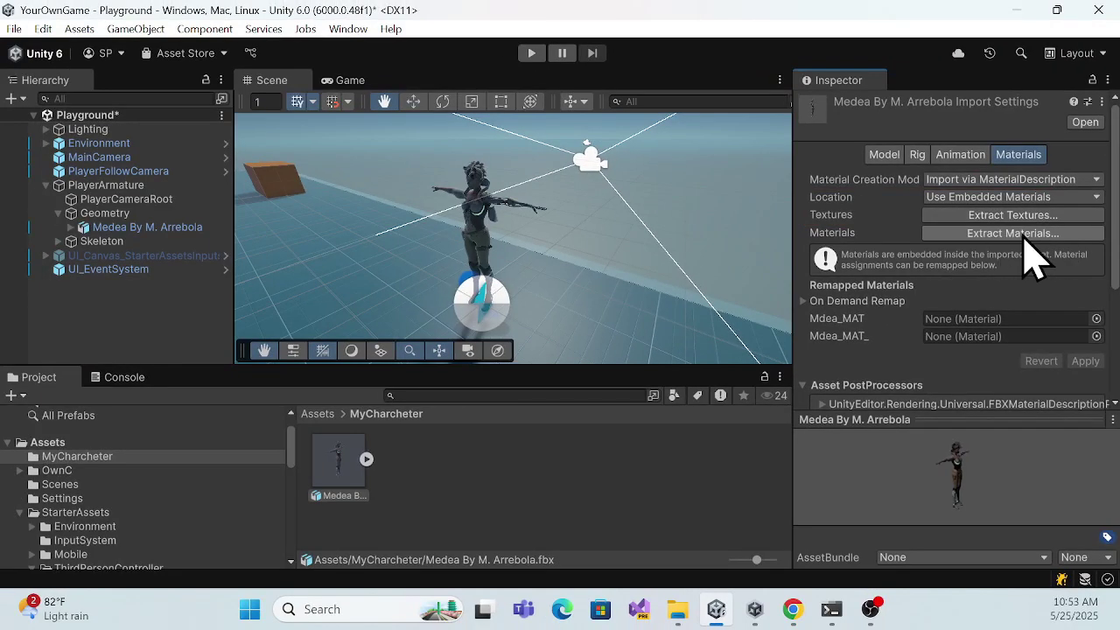
{"action": "left_click", "coordinate": [988, 220]}
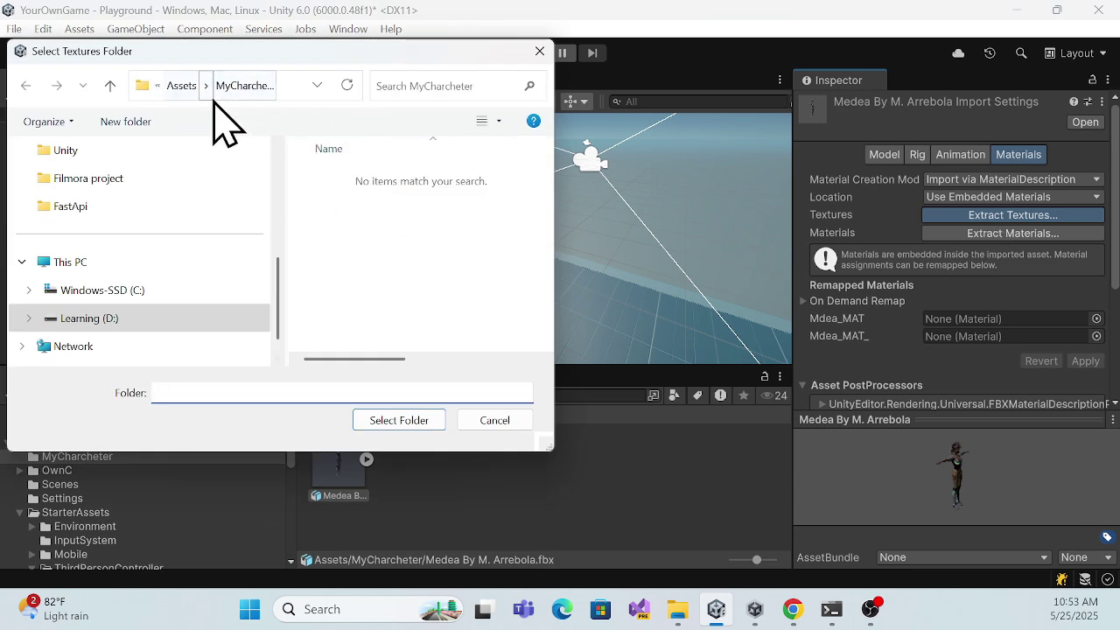
{"action": "right_click", "coordinate": [350, 232]}
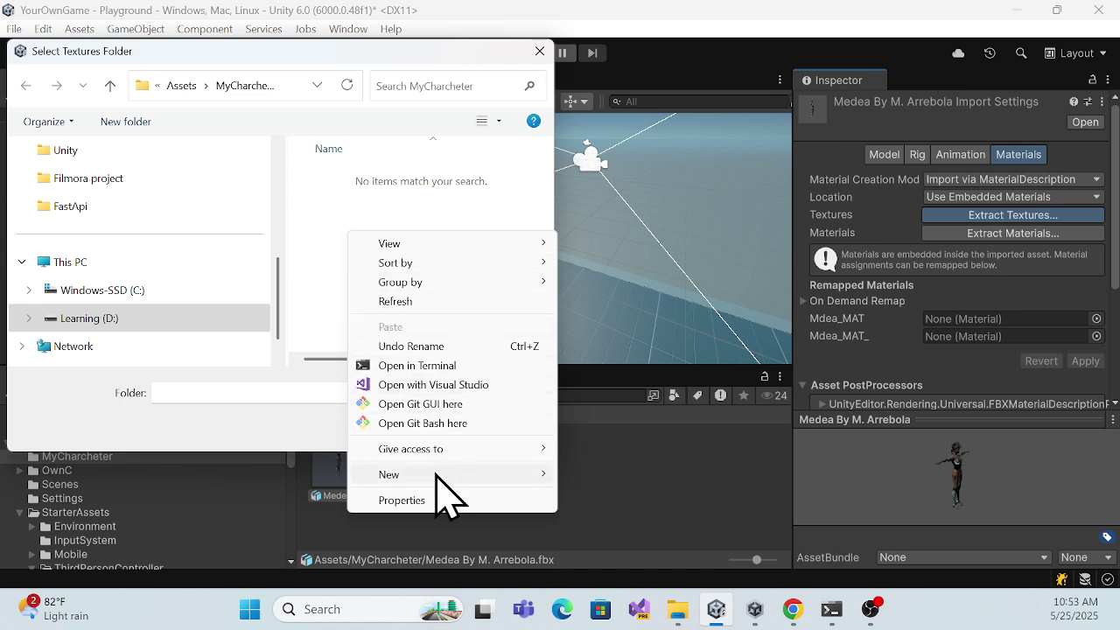
{"action": "mouse_move", "coordinate": [469, 472]}
{"action": "left_click", "coordinate": [612, 313]}
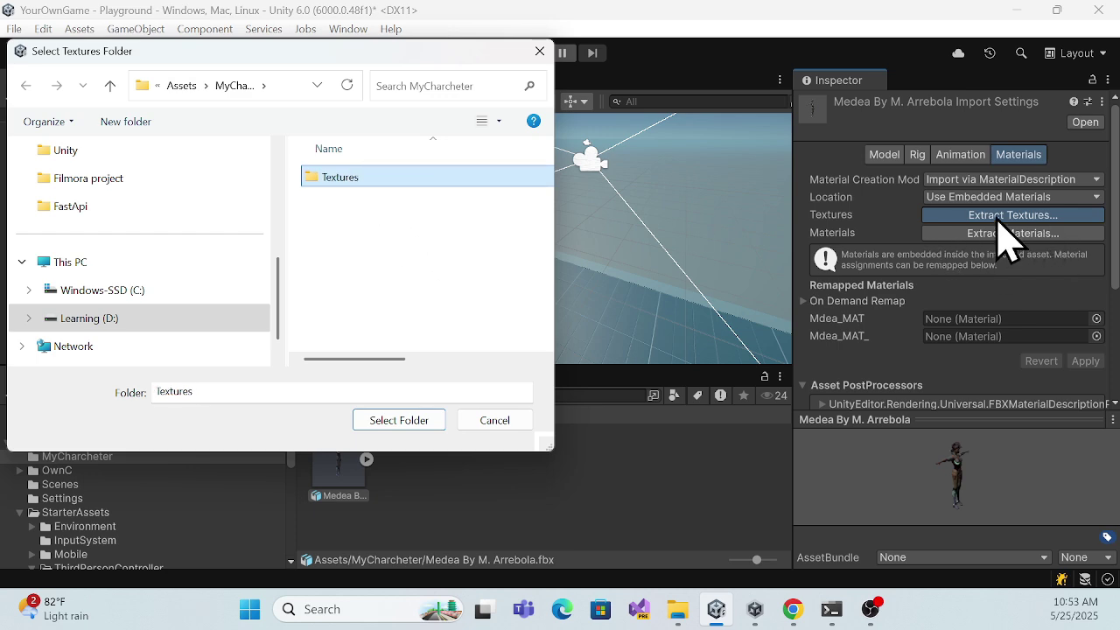
{"action": "left_click", "coordinate": [408, 419]}
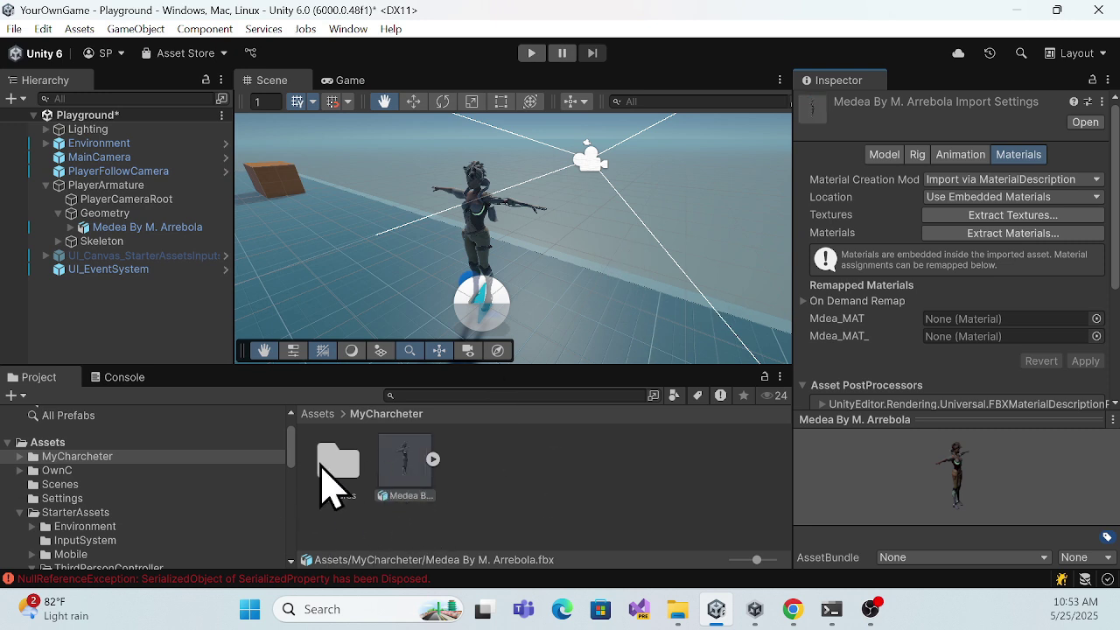
{"action": "double_click", "coordinate": [335, 472]}
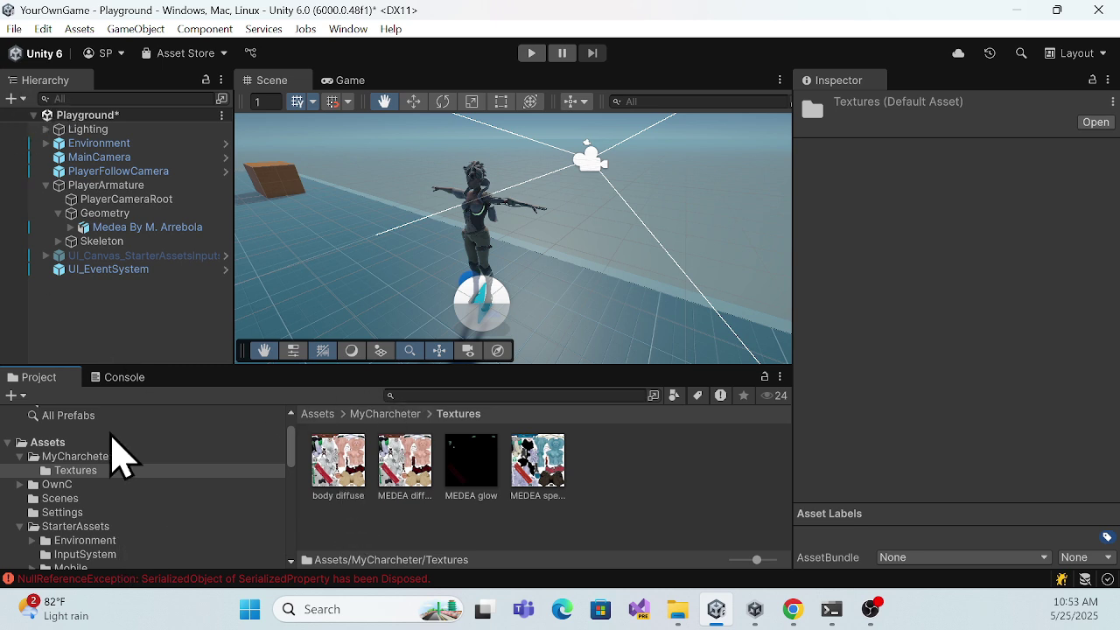
- Extract the Medea model's embedded materials into a new folder named Material inside MyCharcheter
{"action": "left_click", "coordinate": [73, 456]}
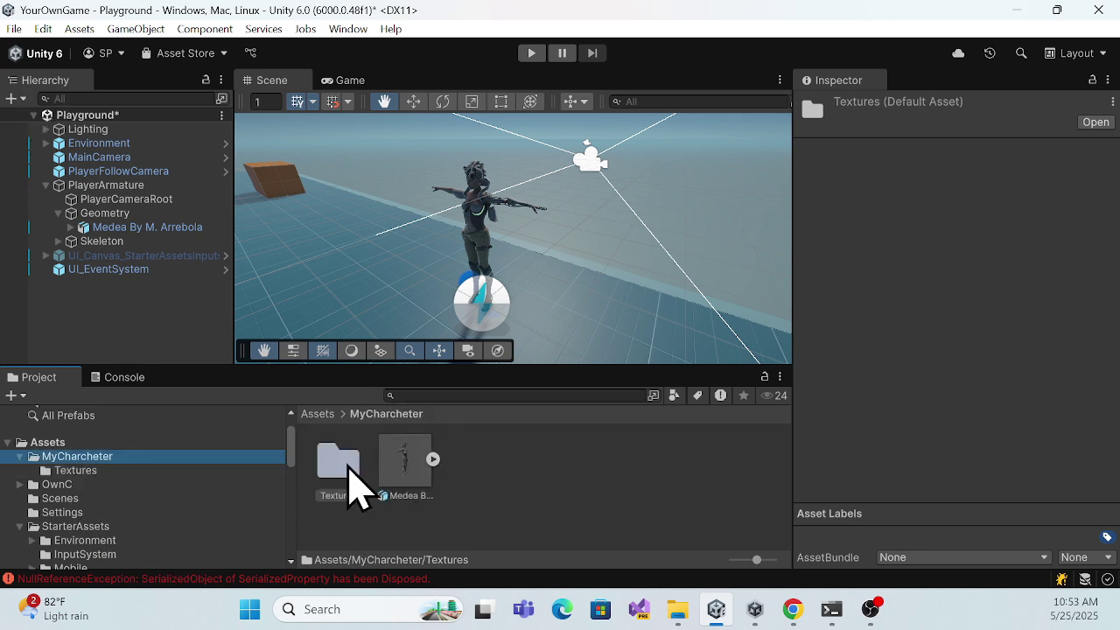
{"action": "left_click", "coordinate": [405, 468]}
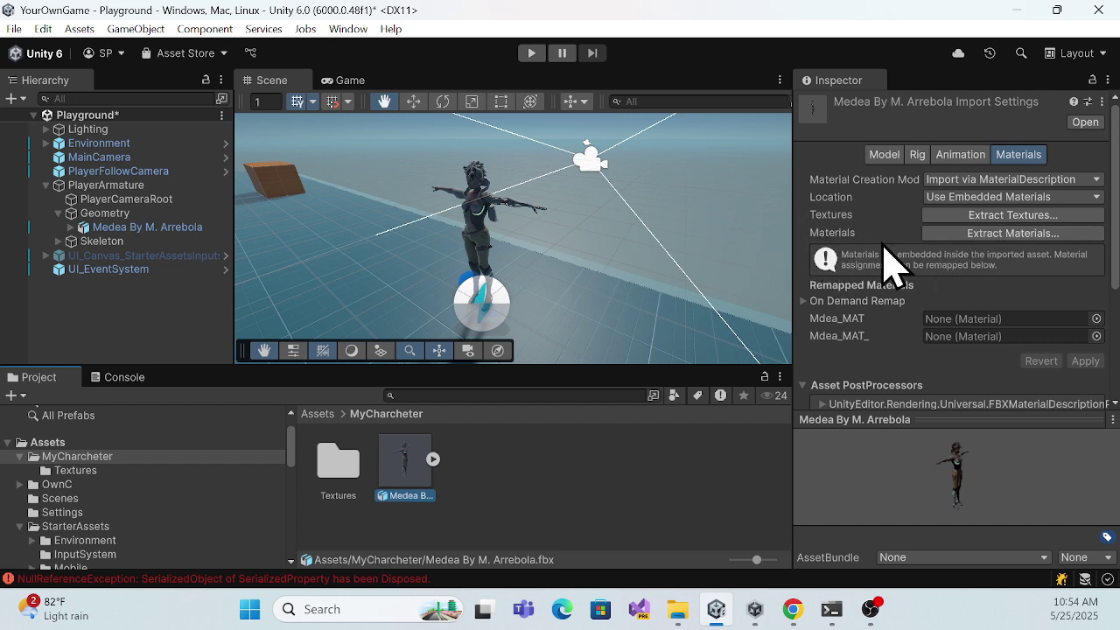
{"action": "left_click", "coordinate": [997, 235]}
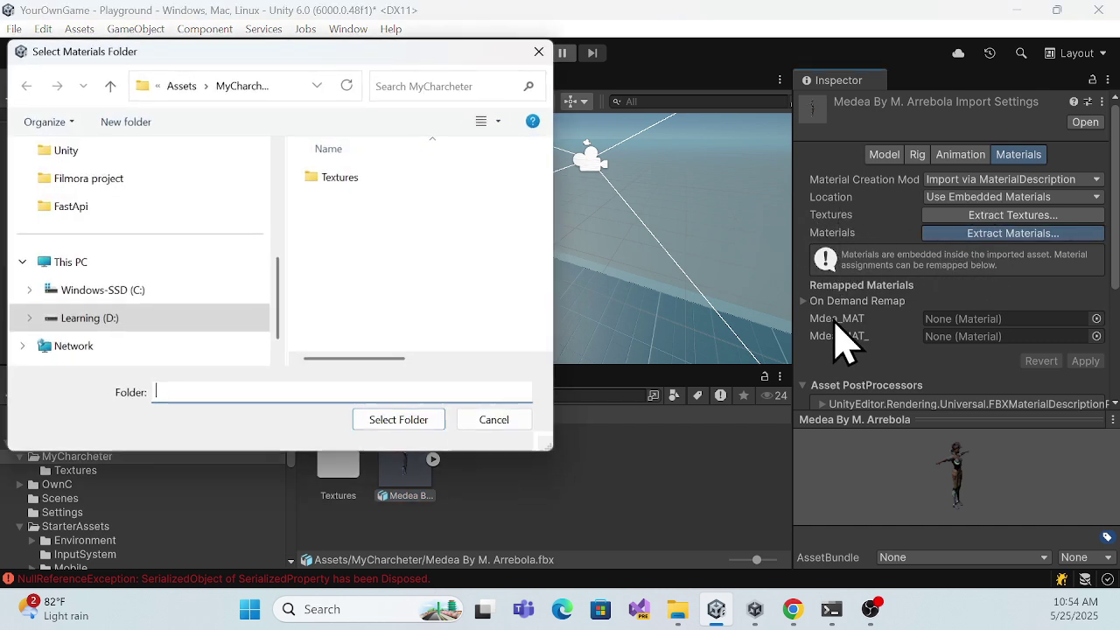
{"action": "right_click", "coordinate": [353, 238]}
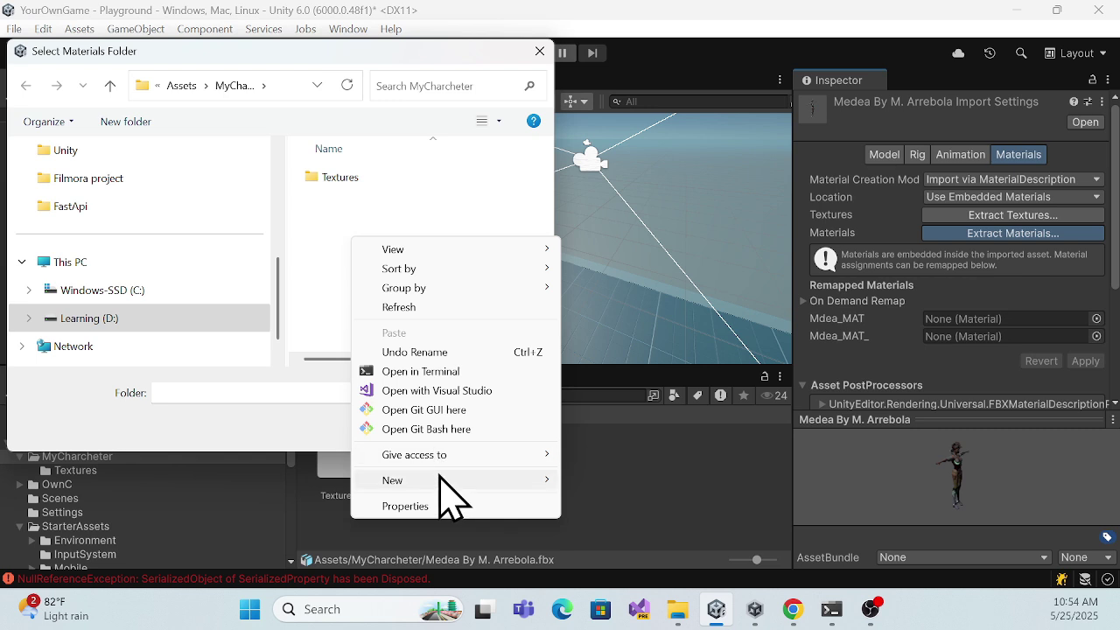
{"action": "mouse_move", "coordinate": [445, 480]}
{"action": "left_click", "coordinate": [622, 320]}
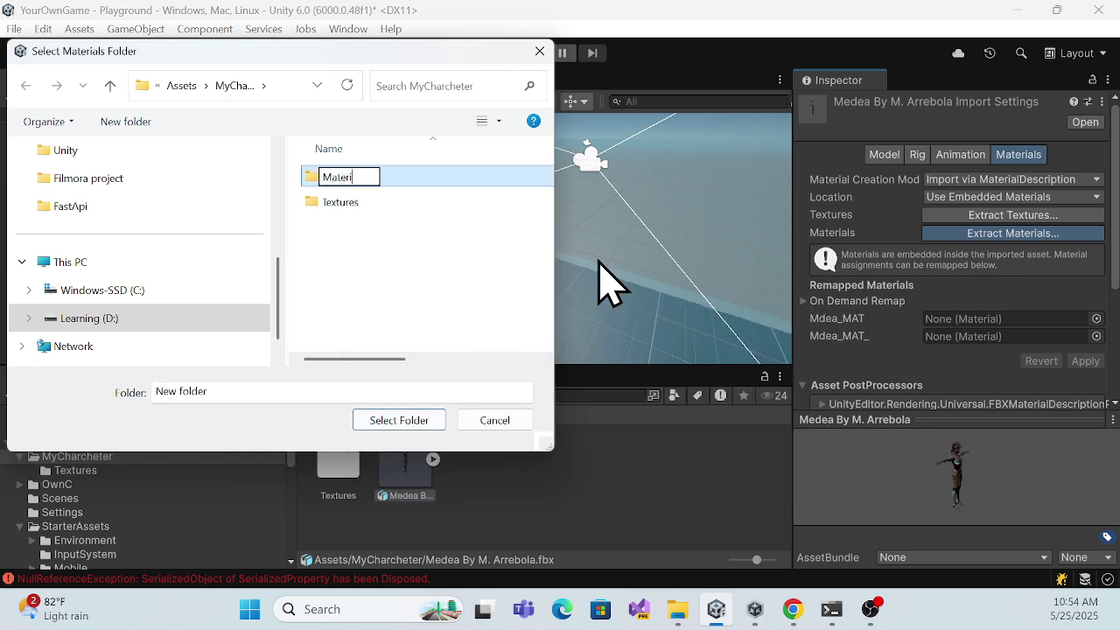
{"action": "key", "text": "Return"}
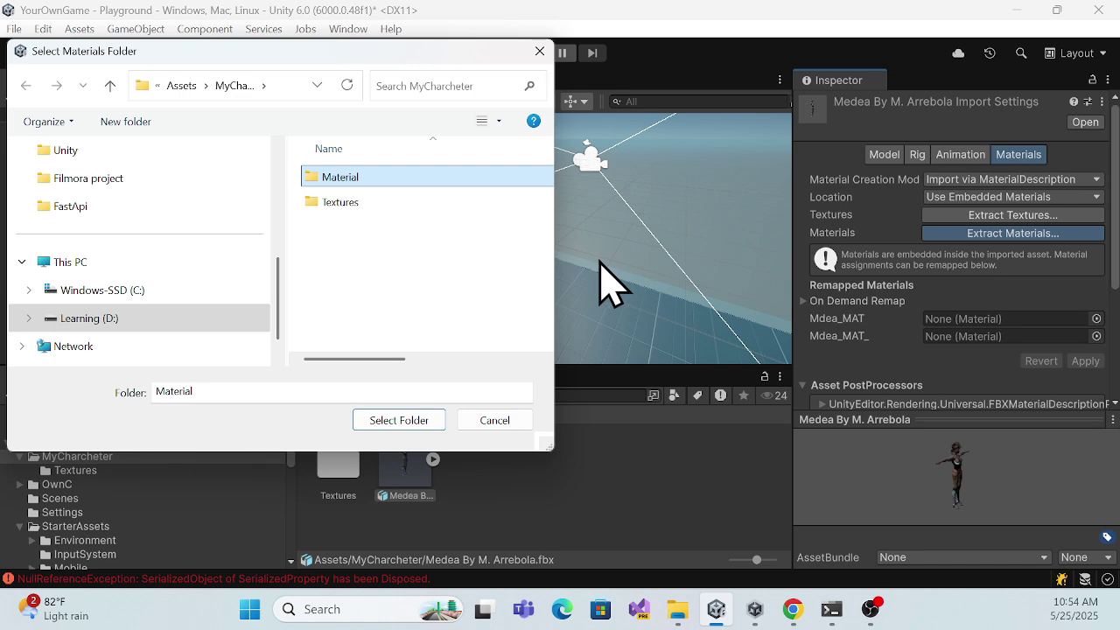
{"action": "left_click", "coordinate": [404, 421]}
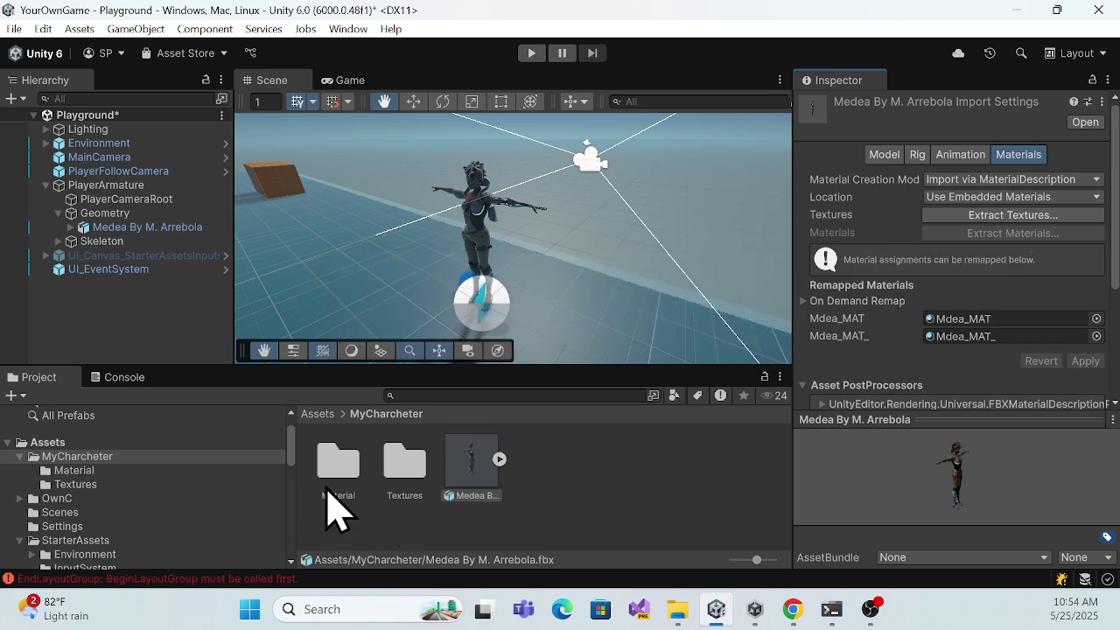
- Look over the Material and Textures folders and examine the Medea character's surface in the scene
{"action": "left_click", "coordinate": [329, 477]}
{"action": "left_click", "coordinate": [413, 481]}
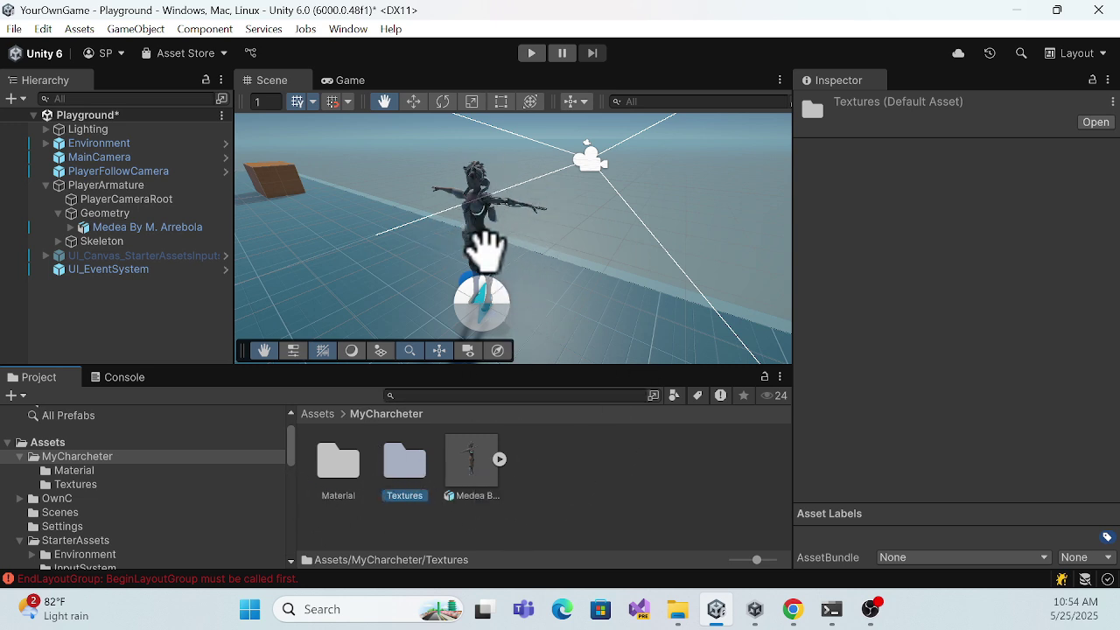
{"action": "scroll", "coordinate": [372, 240], "scroll_direction": "up", "scroll_amount": 1}
{"action": "scroll", "coordinate": [372, 238], "scroll_direction": "up", "scroll_amount": 3}
{"action": "scroll", "coordinate": [370, 243], "scroll_direction": "down", "scroll_amount": 3}
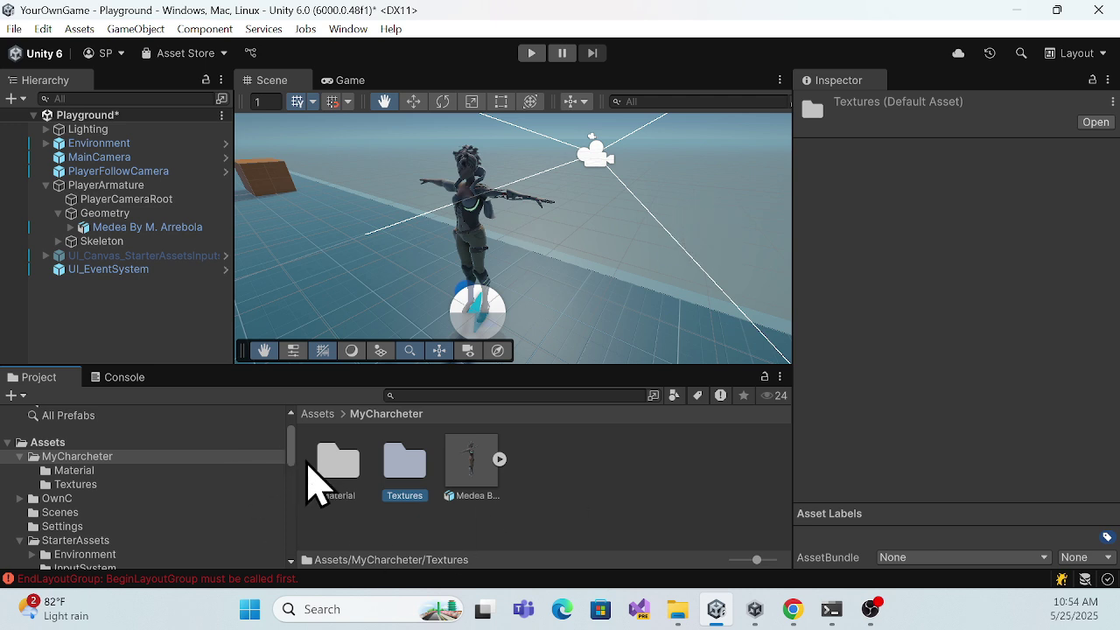
- Expand the Medea model in the MyCharcheter folder to view its sub-assets
{"action": "left_click", "coordinate": [59, 458]}
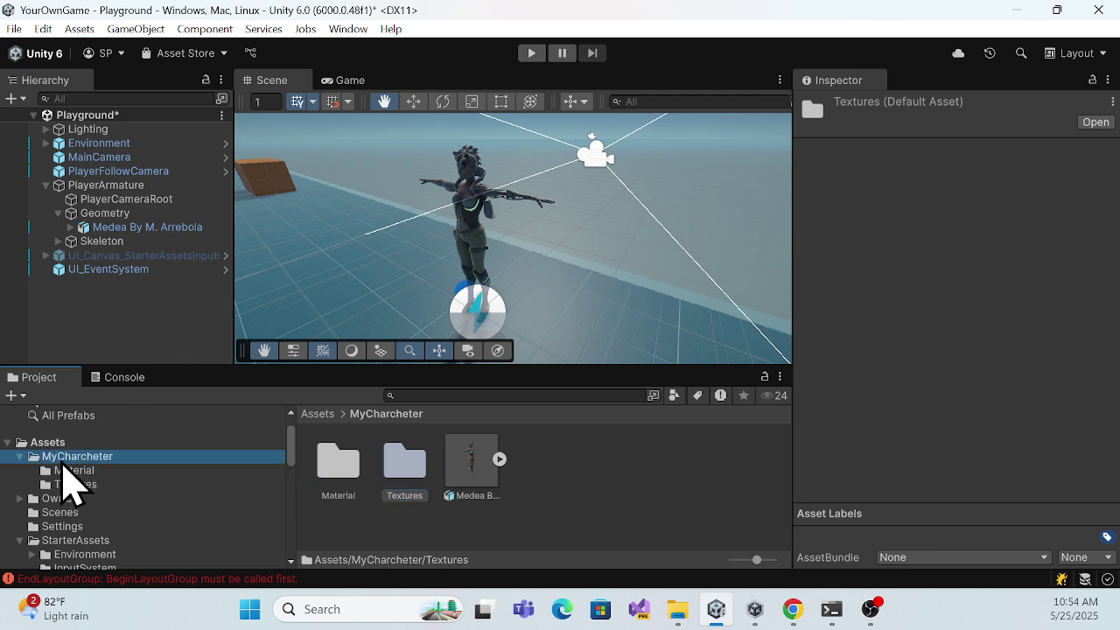
{"action": "left_click", "coordinate": [470, 471]}
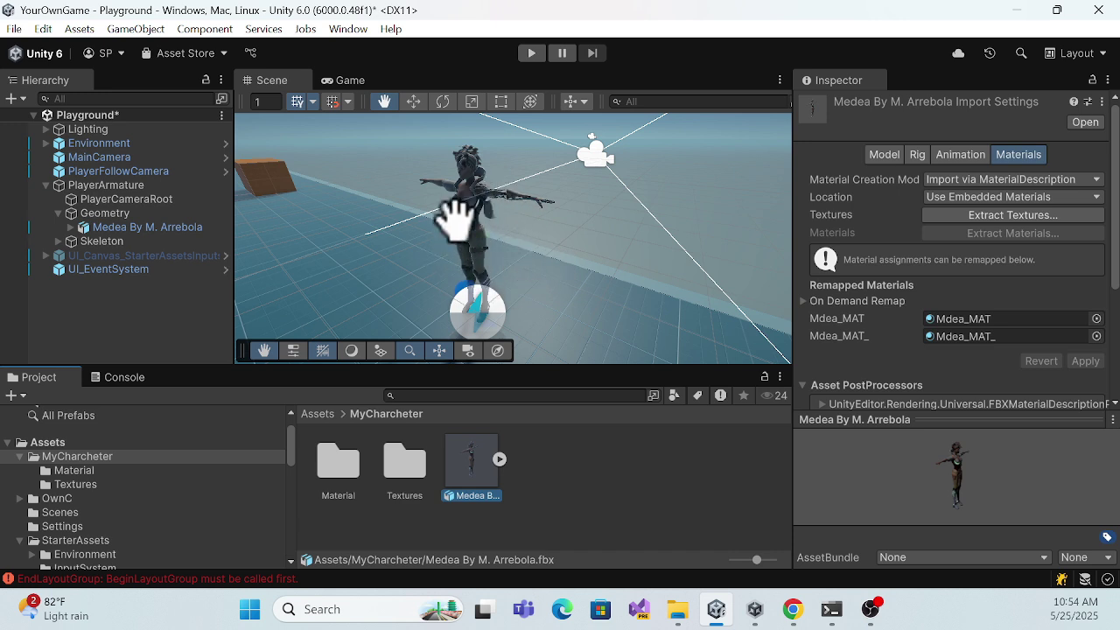
{"action": "left_click", "coordinate": [499, 460]}
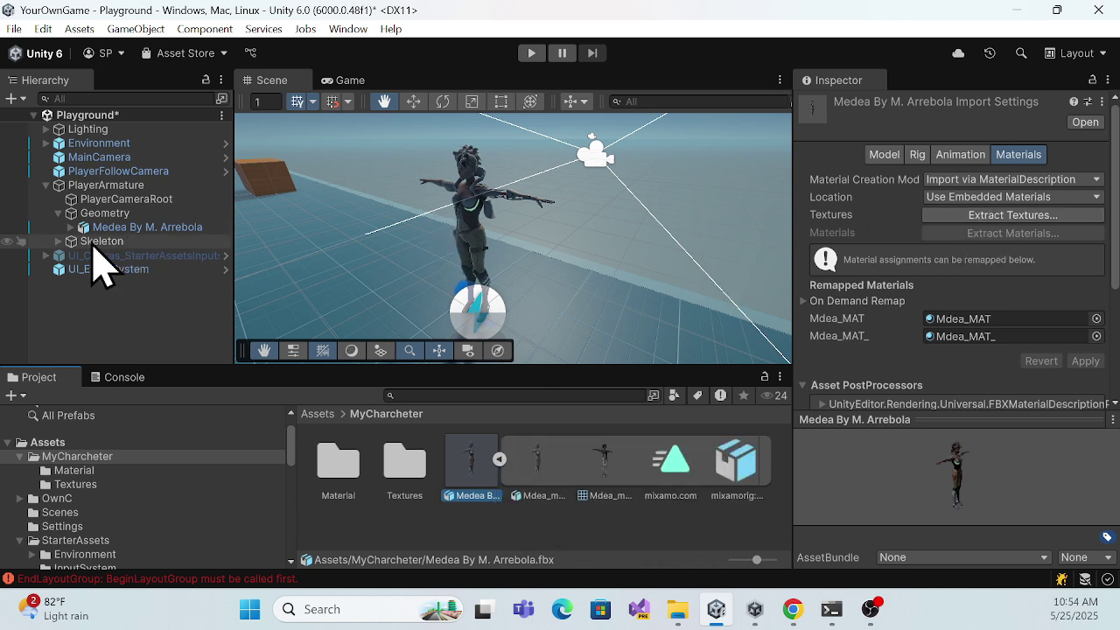
- Locate the avatar asset assigned to PlayerArmature's Animator and inspect it together with its source Armature model
{"action": "left_click", "coordinate": [103, 186]}
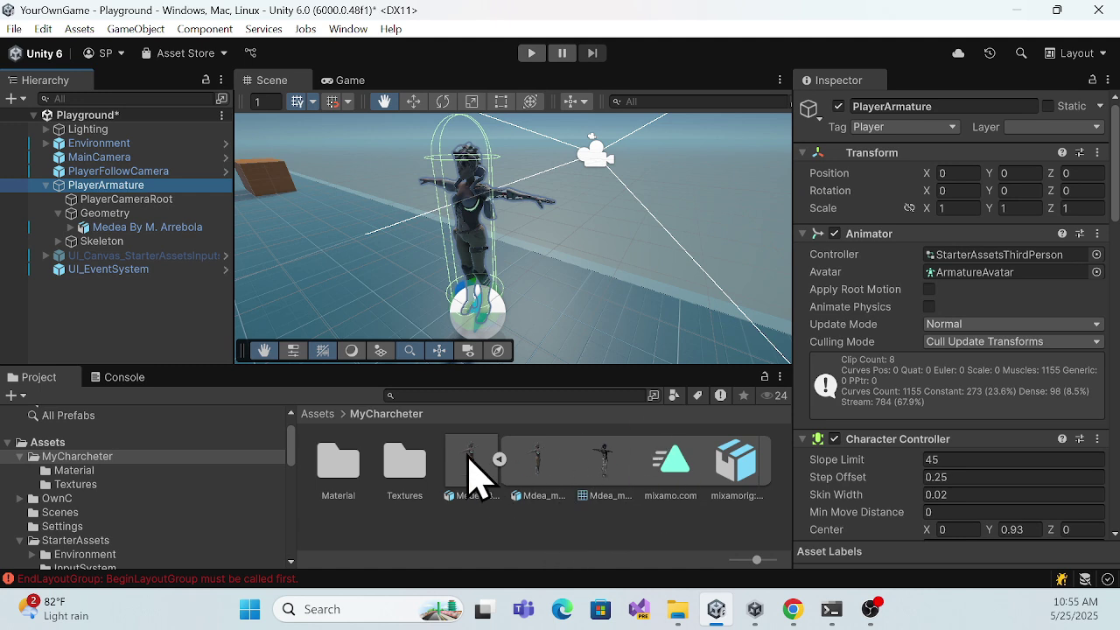
{"action": "double_click", "coordinate": [978, 274]}
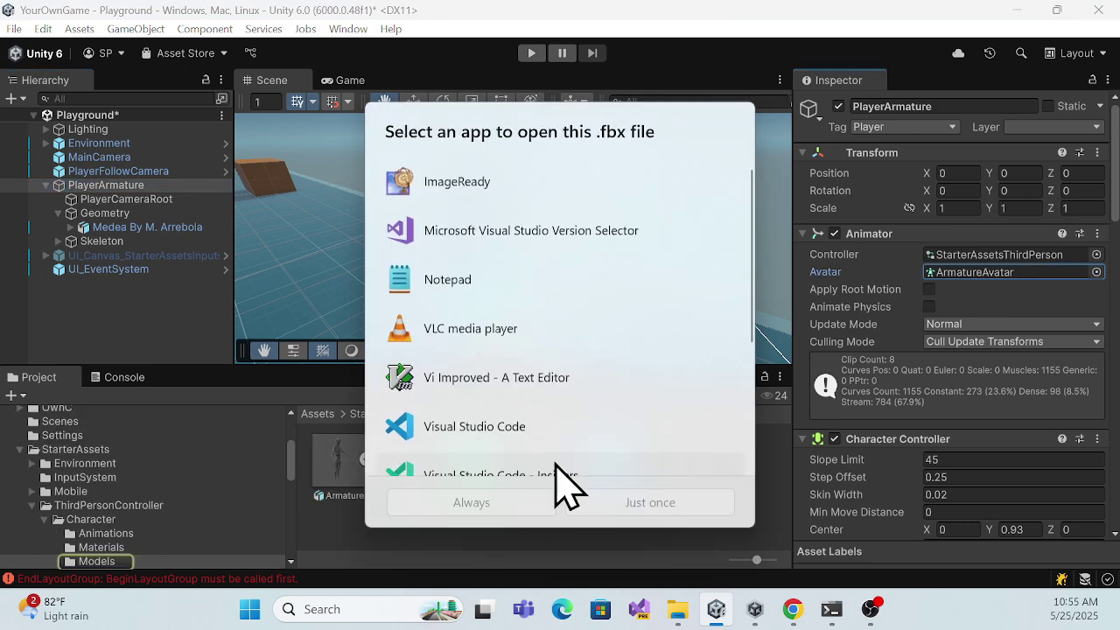
{"action": "left_click", "coordinate": [565, 533]}
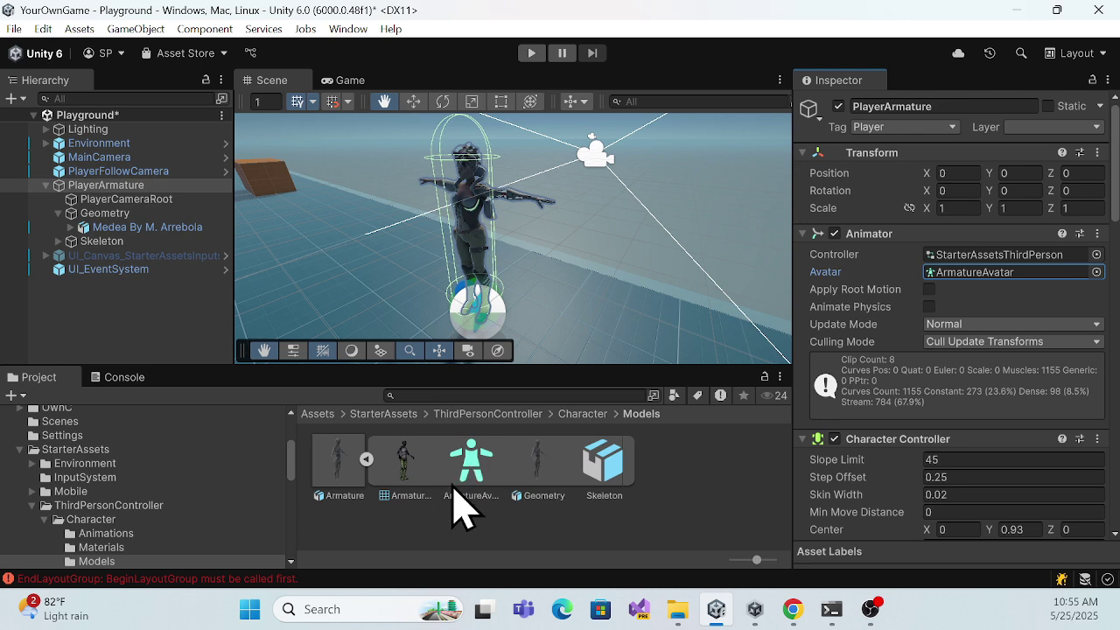
{"action": "left_click", "coordinate": [337, 490]}
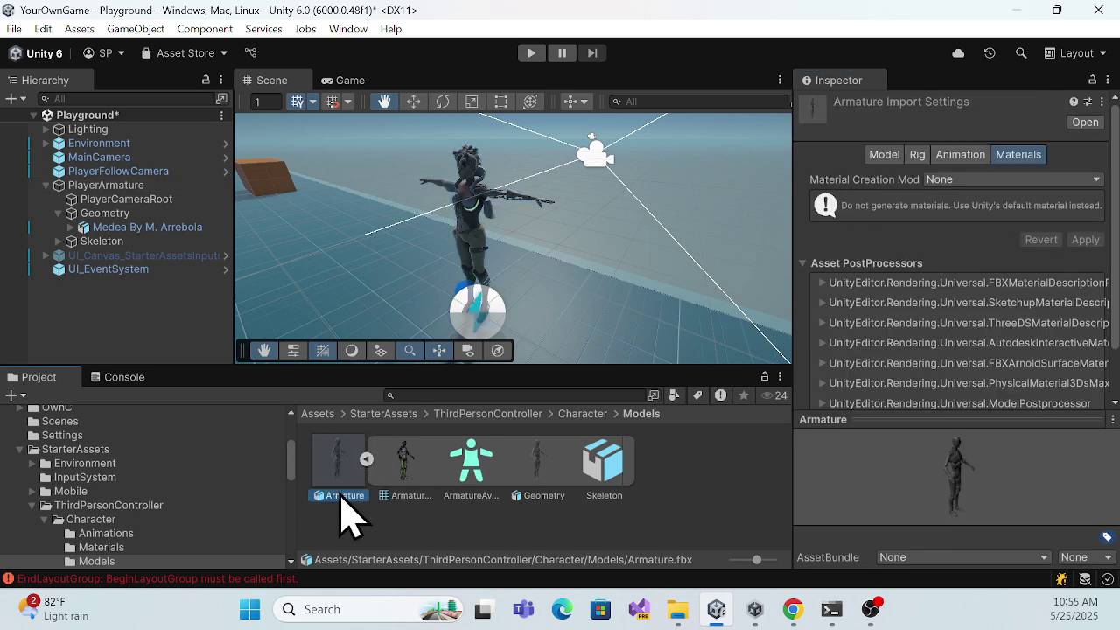
{"action": "left_click", "coordinate": [477, 463]}
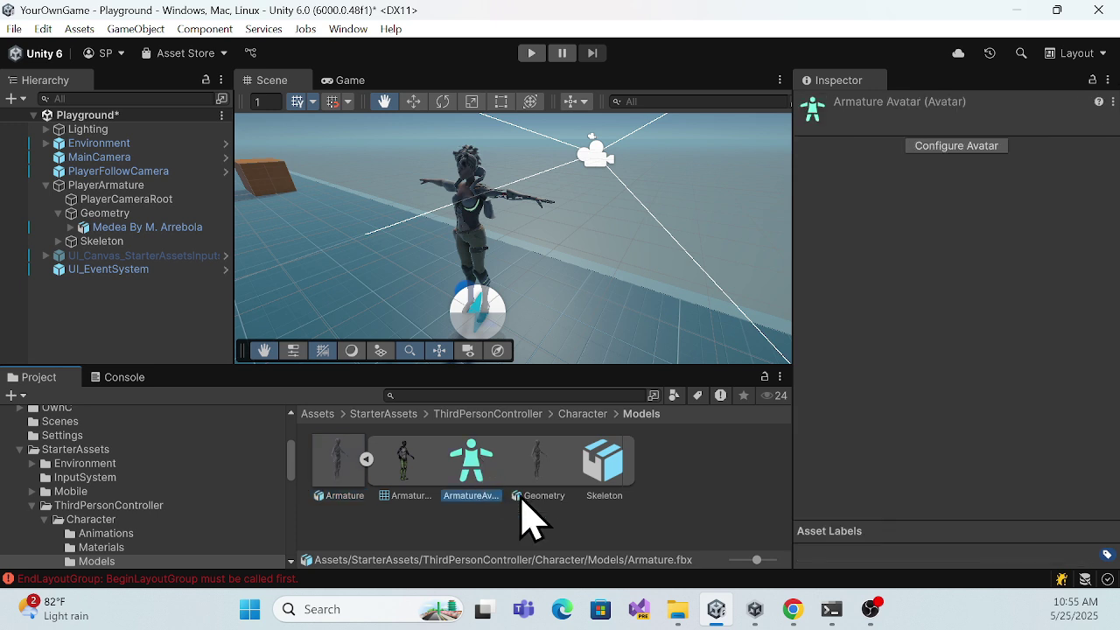
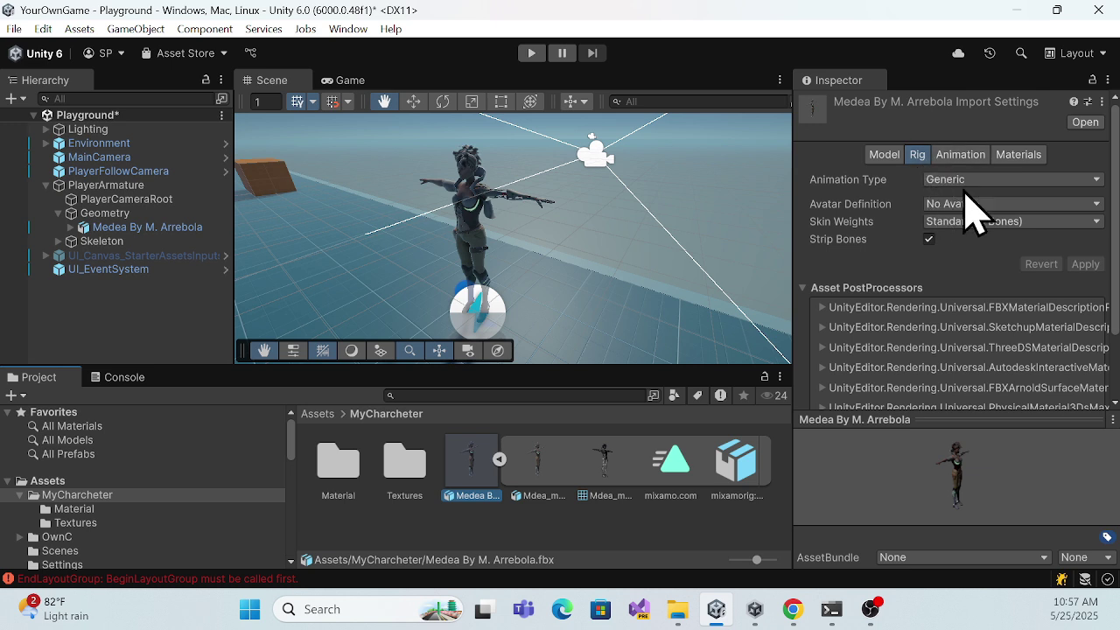
- Set the Medea model's rig to the Humanoid animation type with its avatar created from this model, and apply the import settings
{"action": "left_click", "coordinate": [1018, 155]}
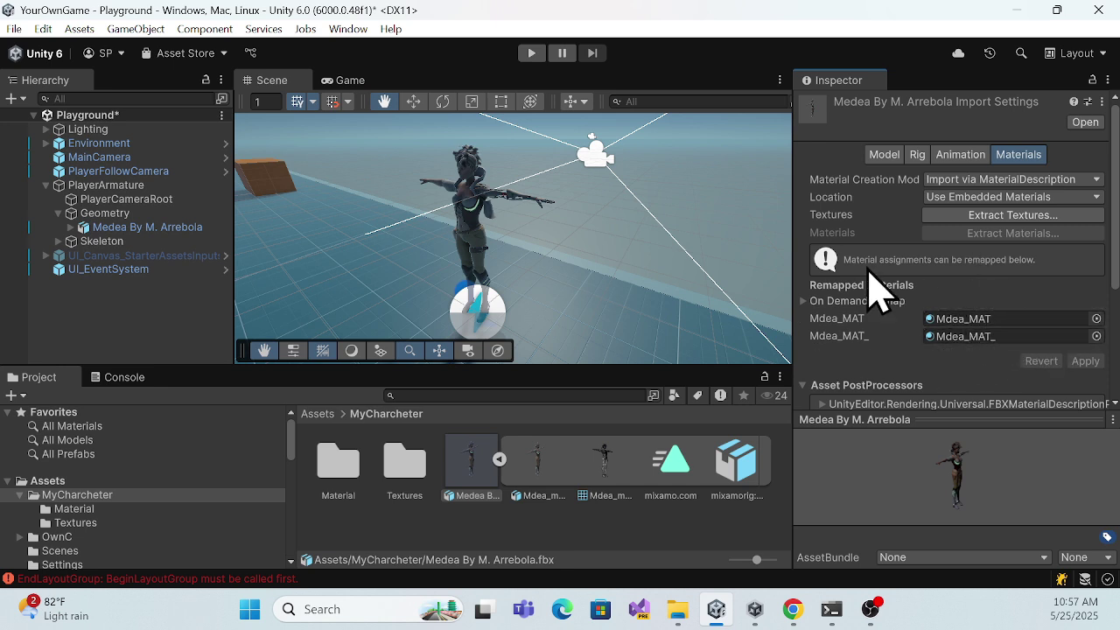
{"action": "left_click", "coordinate": [916, 158]}
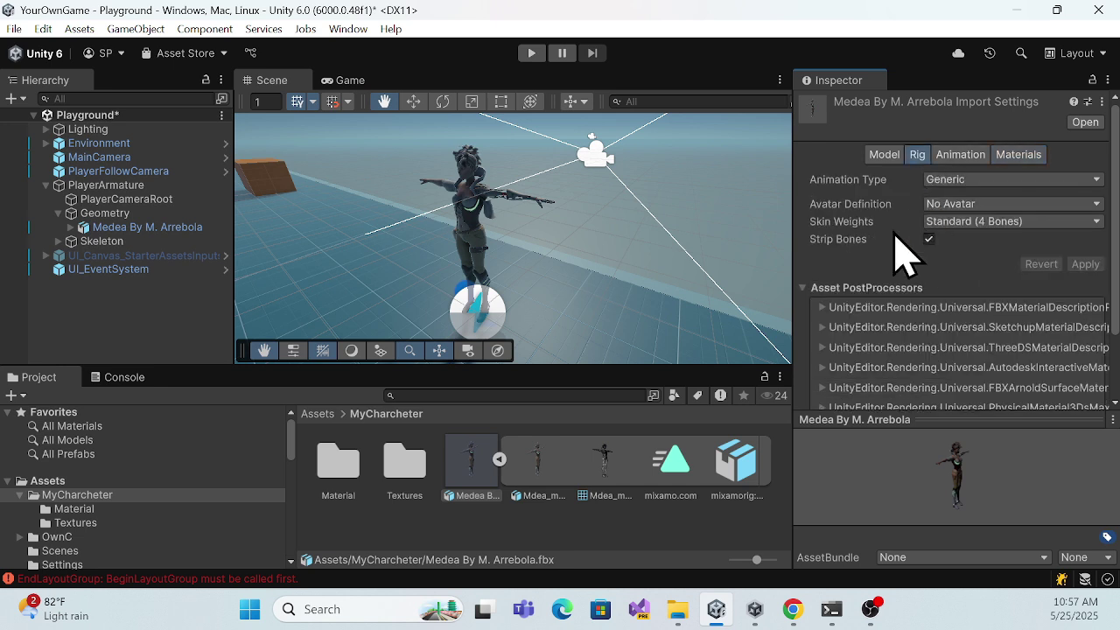
{"action": "left_click", "coordinate": [962, 182]}
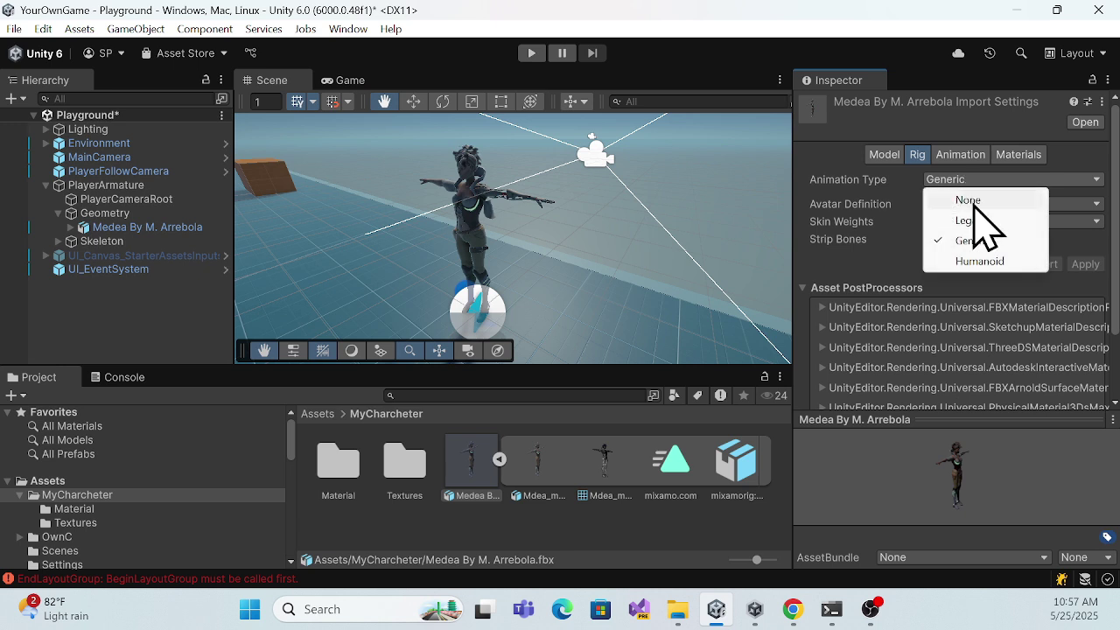
{"action": "left_click", "coordinate": [983, 260]}
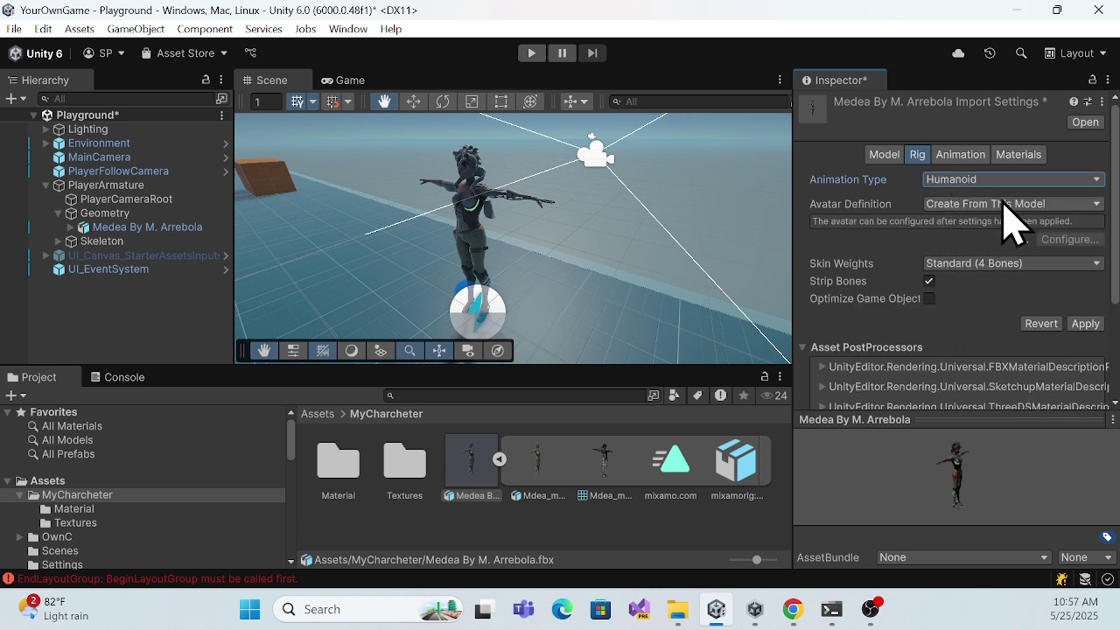
{"action": "left_click", "coordinate": [940, 204]}
{"action": "left_click", "coordinate": [1084, 345]}
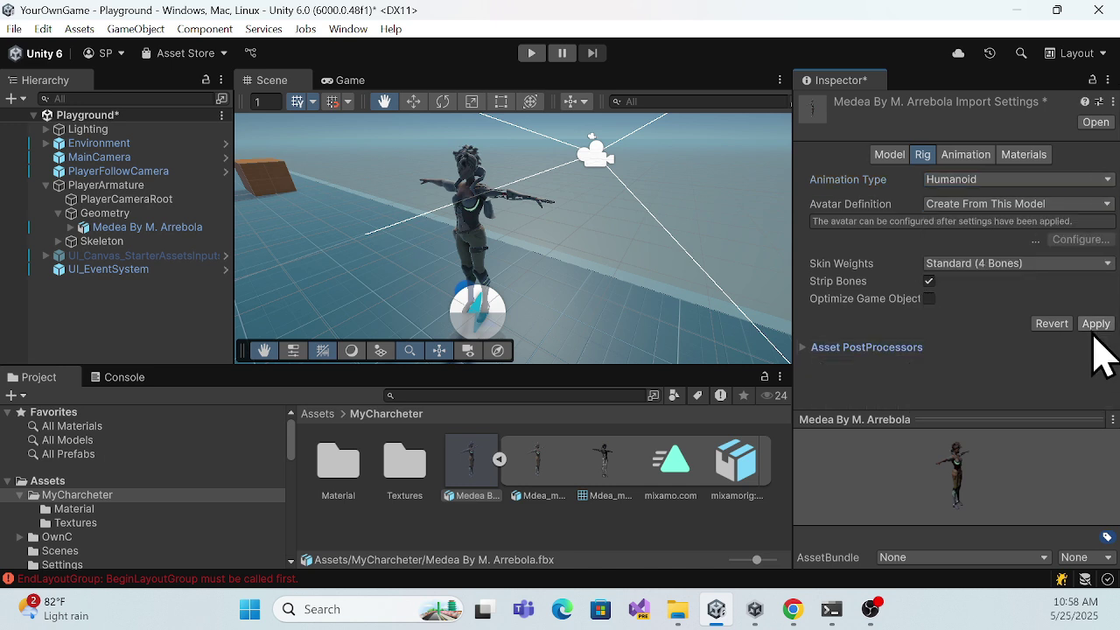
{"action": "left_click", "coordinate": [1097, 324]}
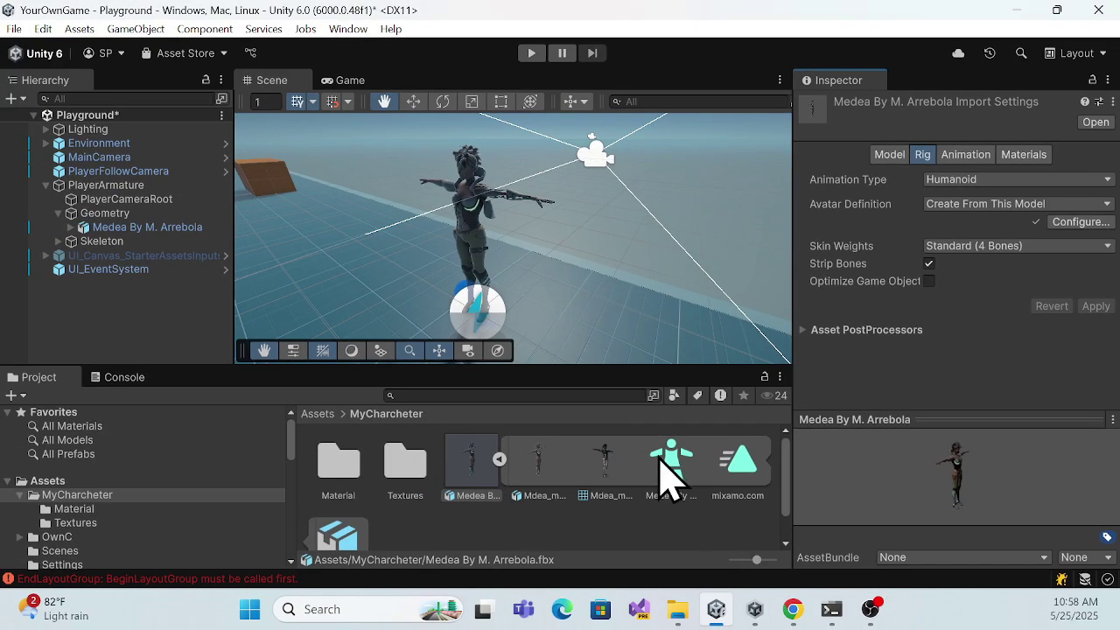
- Assign the Medea avatar from the MyCharcheter folder to PlayerArmature's Animator
{"action": "left_click", "coordinate": [653, 459]}
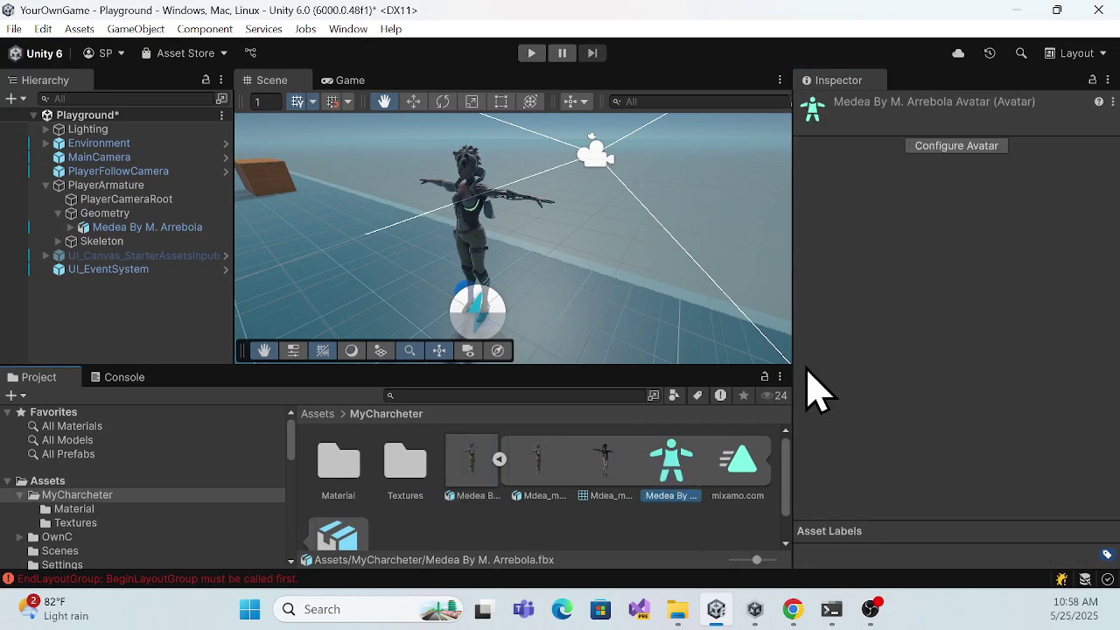
{"action": "left_click", "coordinate": [112, 185]}
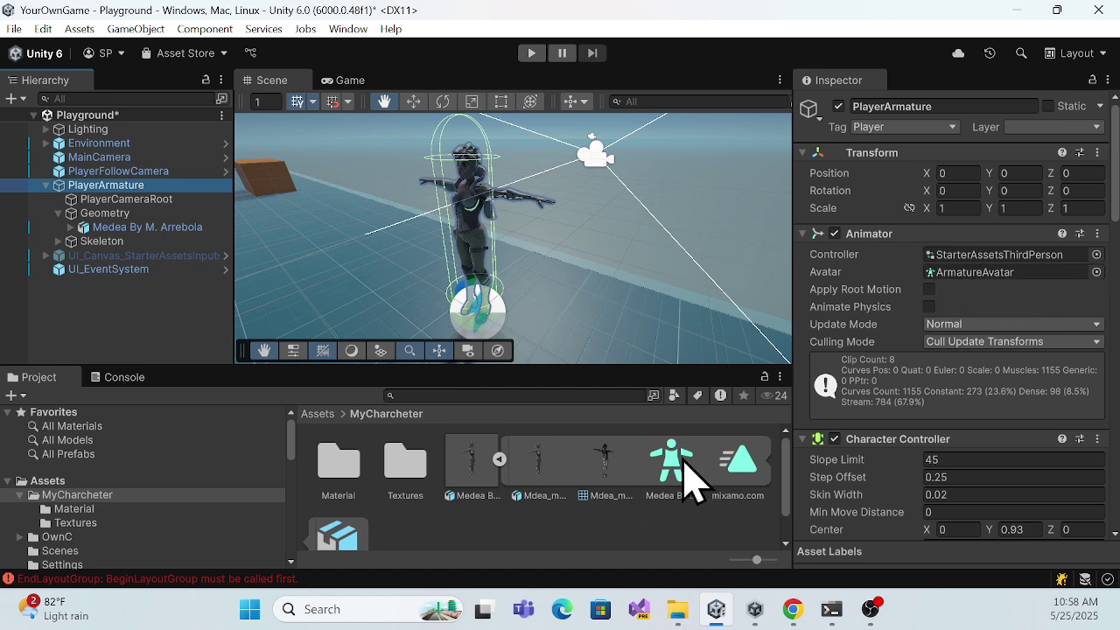
{"action": "left_click", "coordinate": [1096, 272]}
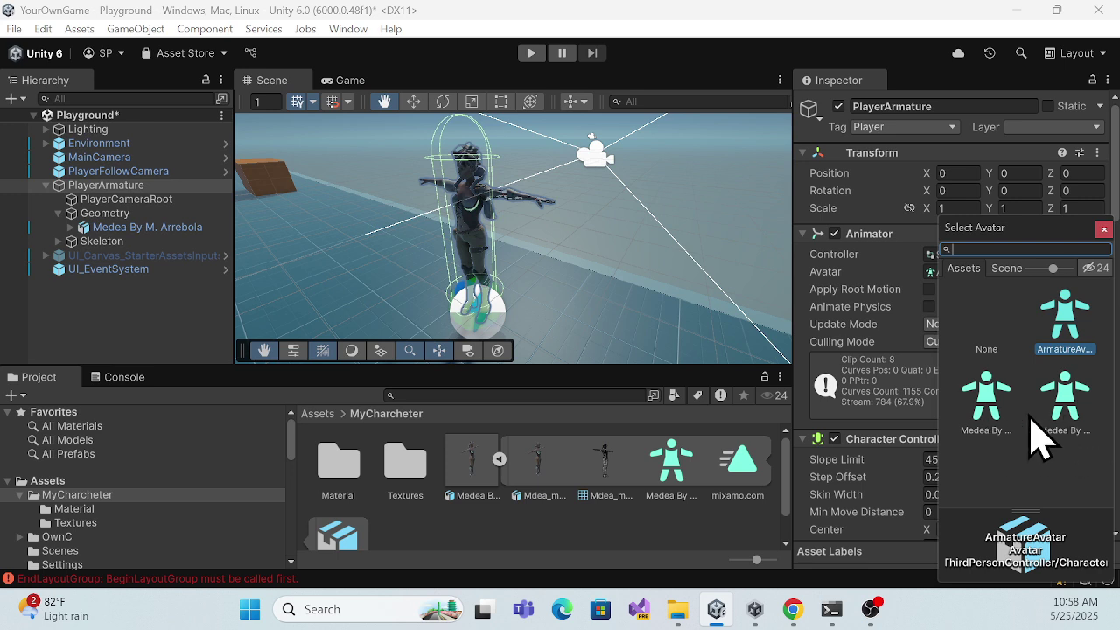
{"action": "left_click", "coordinate": [1071, 407]}
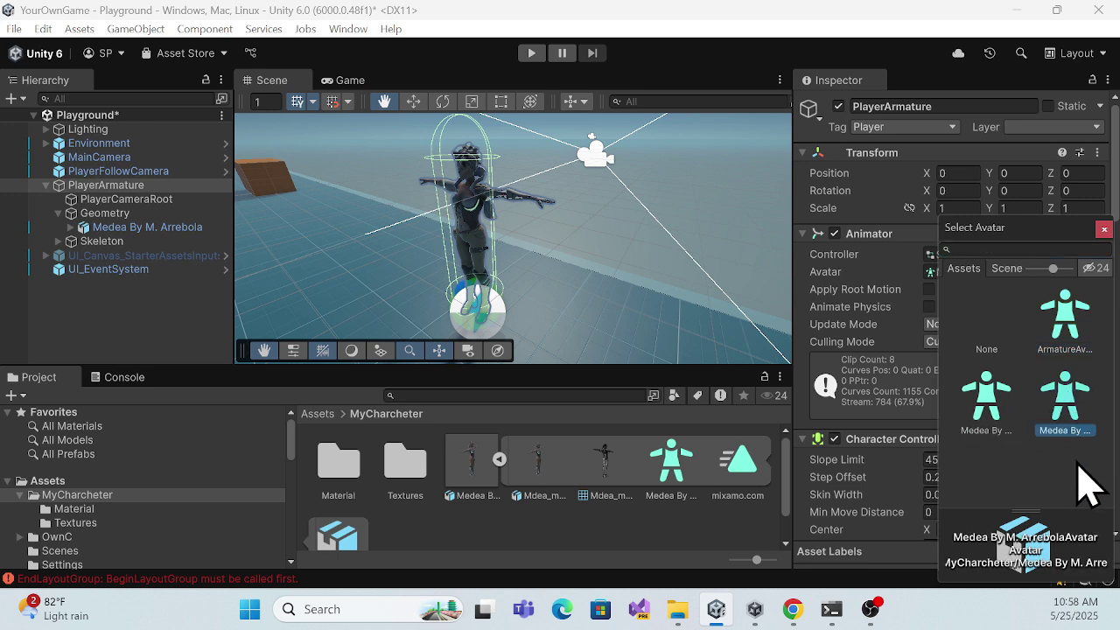
{"action": "left_click", "coordinate": [1104, 230]}
{"action": "left_click_drag", "start_coordinate": [670, 475], "coordinate": [980, 295]}
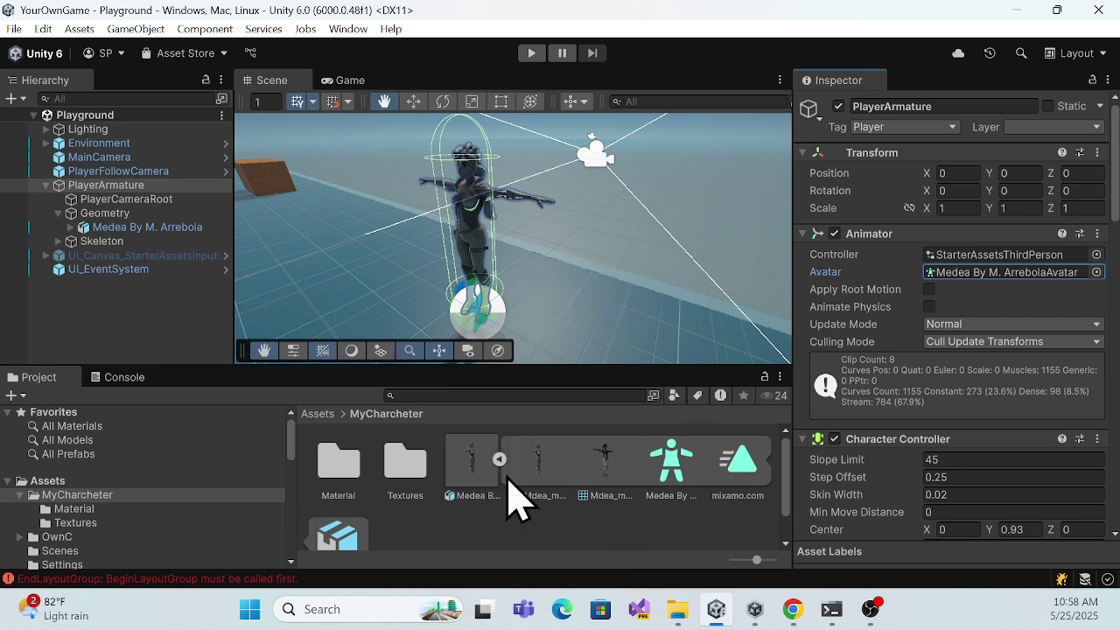
- Run the Playground scene and maximize the Game view
{"action": "left_click", "coordinate": [535, 59]}
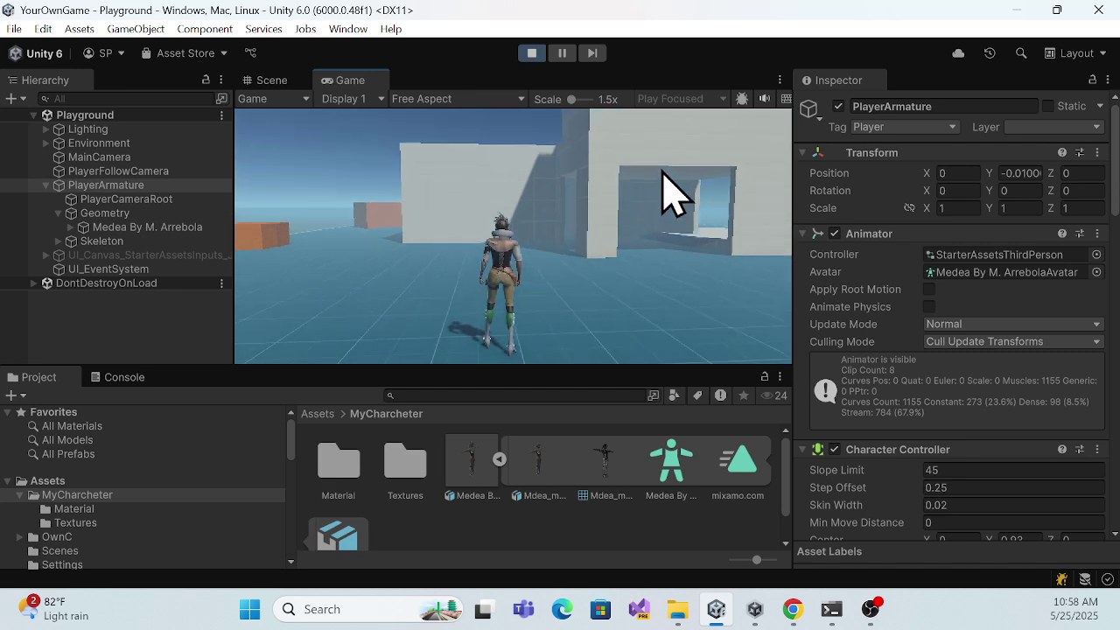
{"action": "left_click", "coordinate": [780, 81]}
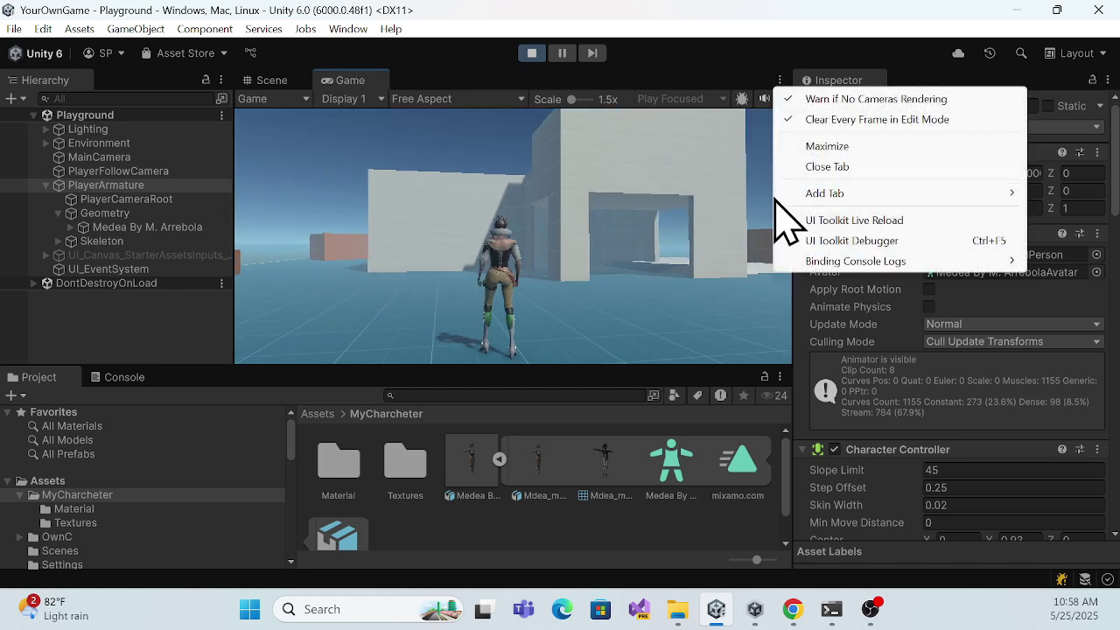
{"action": "left_click", "coordinate": [827, 146]}
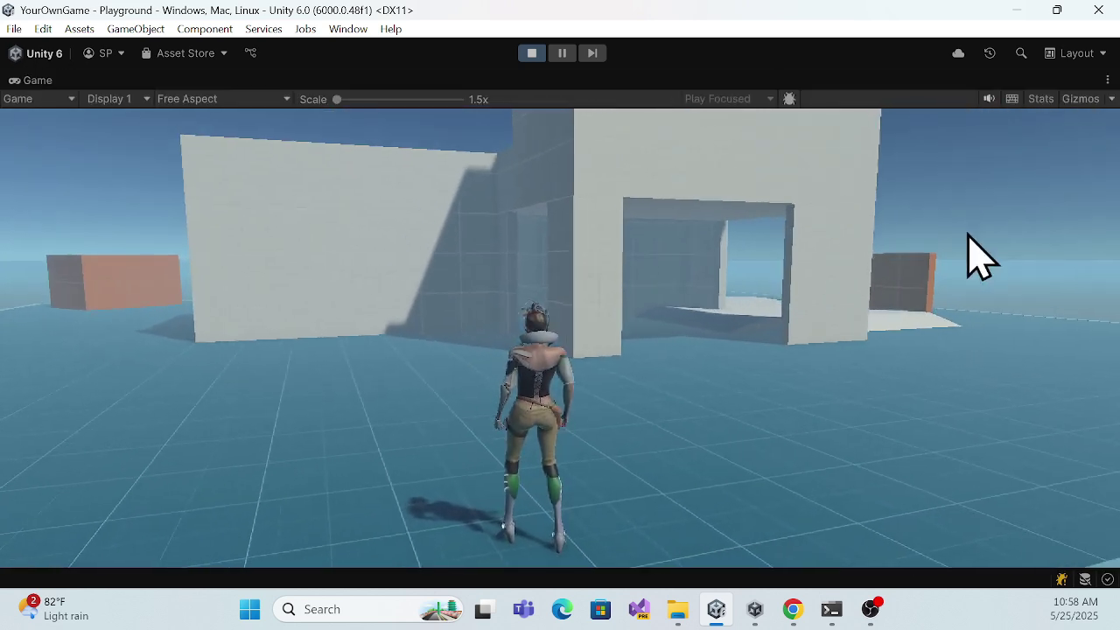
- Test Medea's walk, run and jump by moving past the white building and jumping onto the low orange block
{"action": "key", "text": "w"}
{"action": "key", "text": "space"}
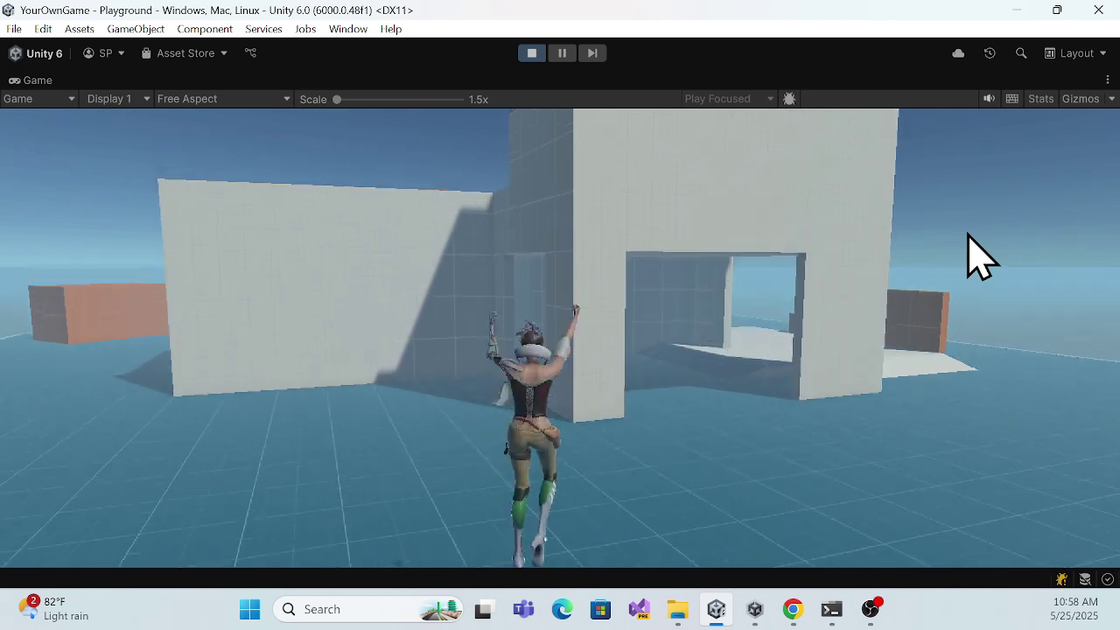
{"action": "key", "text": "a"}
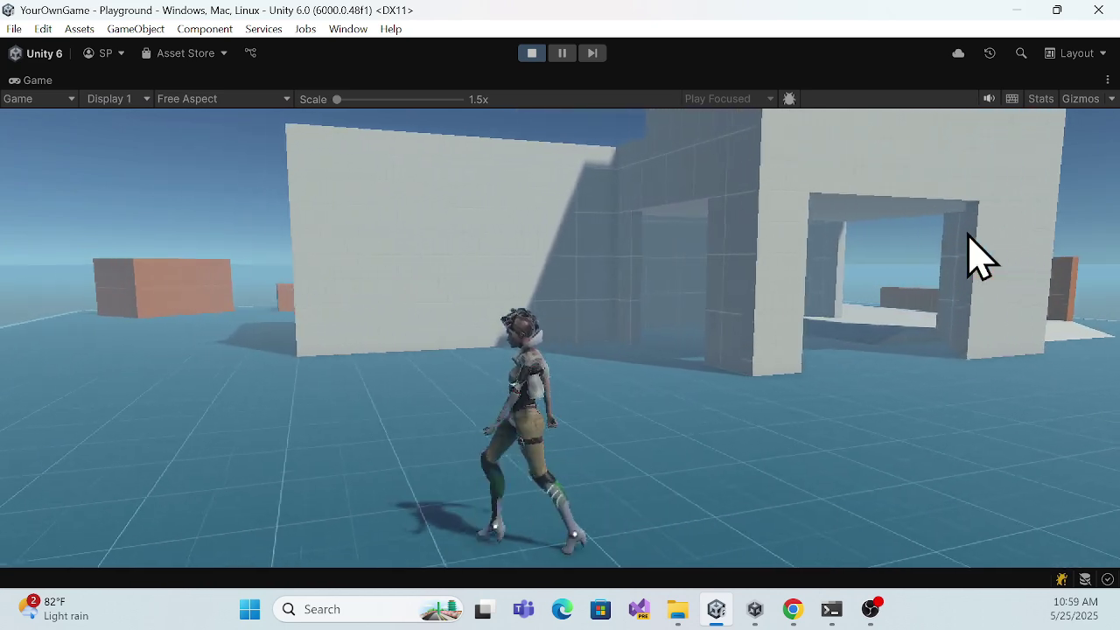
{"action": "key", "text": "w"}
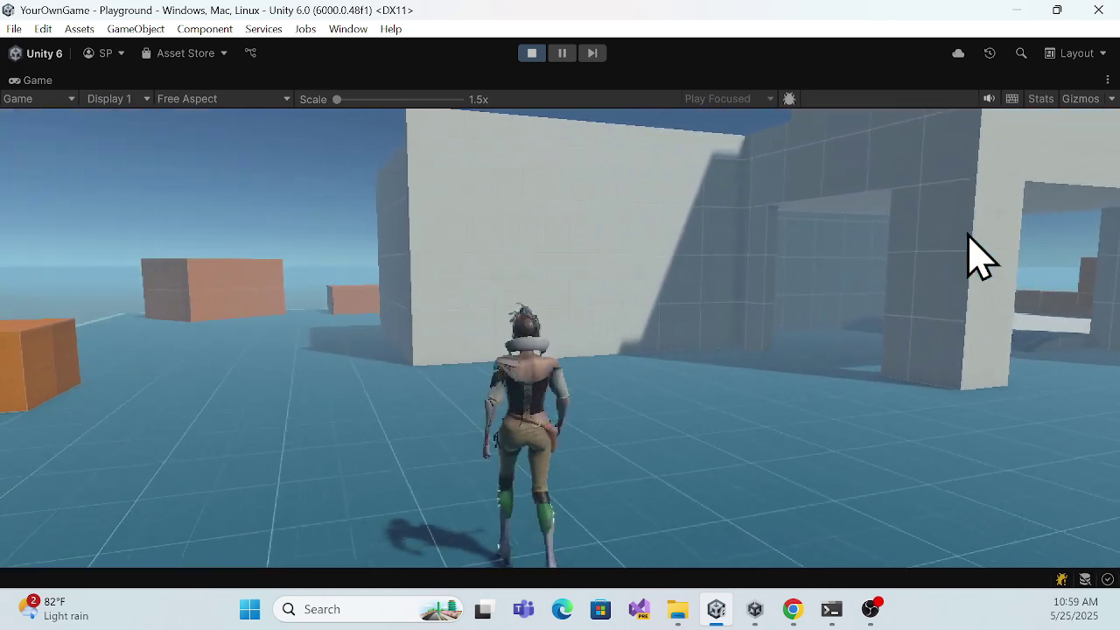
{"action": "key", "text": "a"}
{"action": "key", "text": "w"}
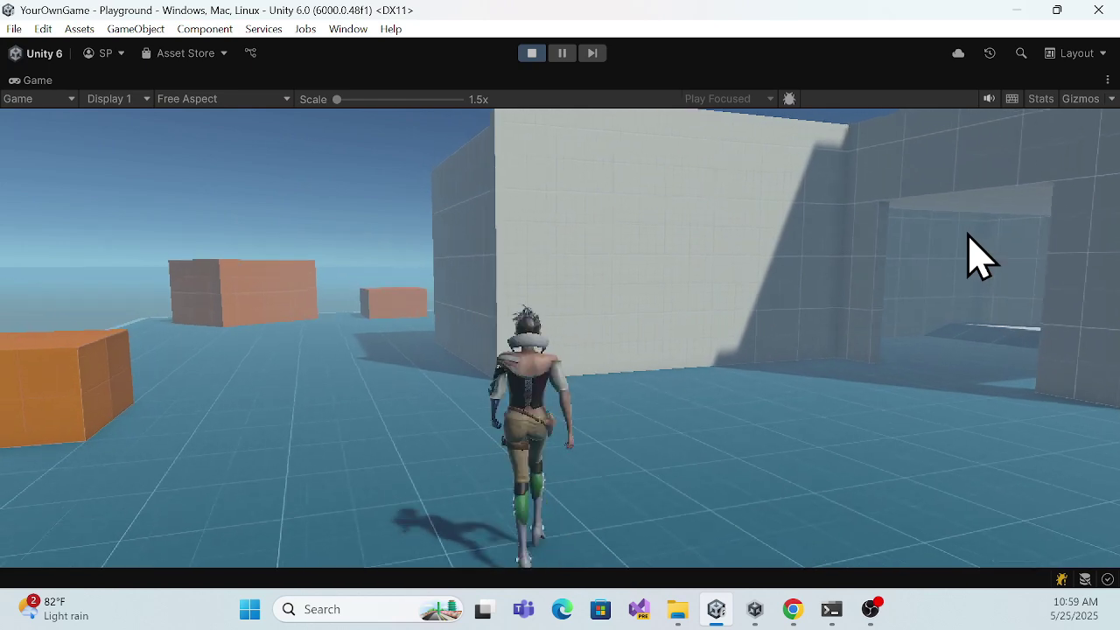
{"action": "key", "text": "a"}
{"action": "key", "text": "w"}
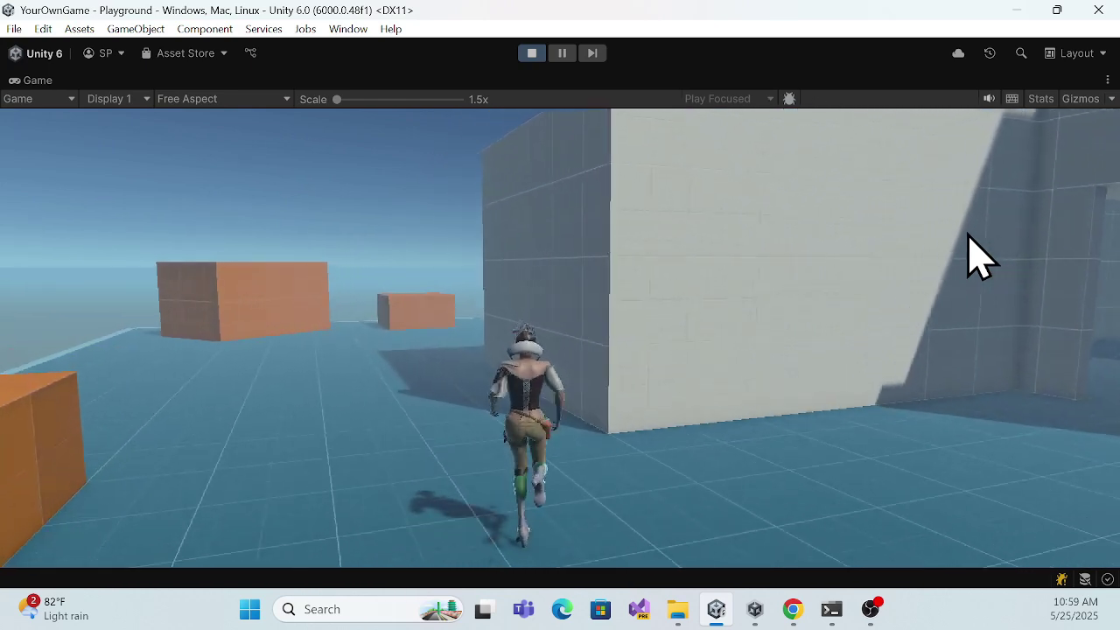
{"action": "key", "text": "a"}
{"action": "key", "text": "w"}
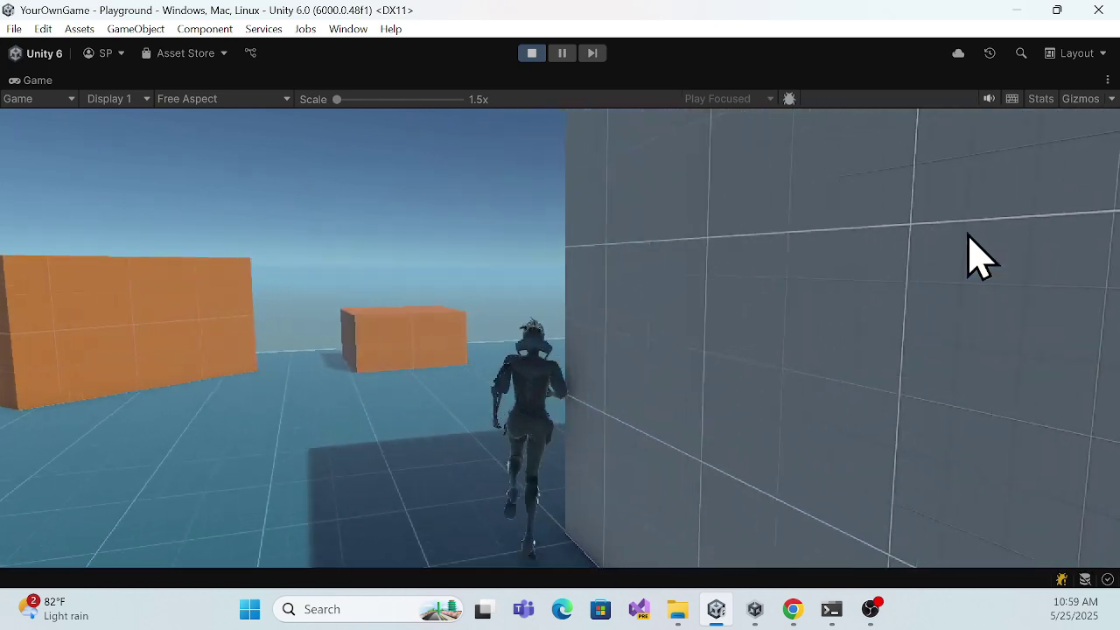
{"action": "key", "text": "a"}
{"action": "key", "text": "w"}
{"action": "key", "text": "d"}
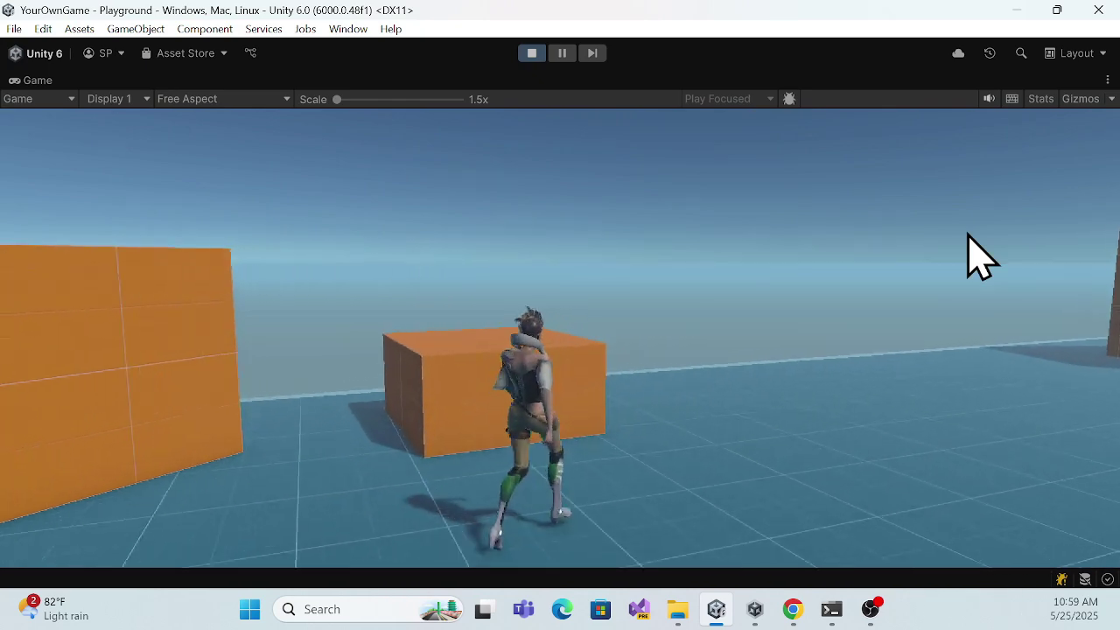
{"action": "key", "text": "a"}
{"action": "key", "text": "w"}
{"action": "key", "text": "space"}
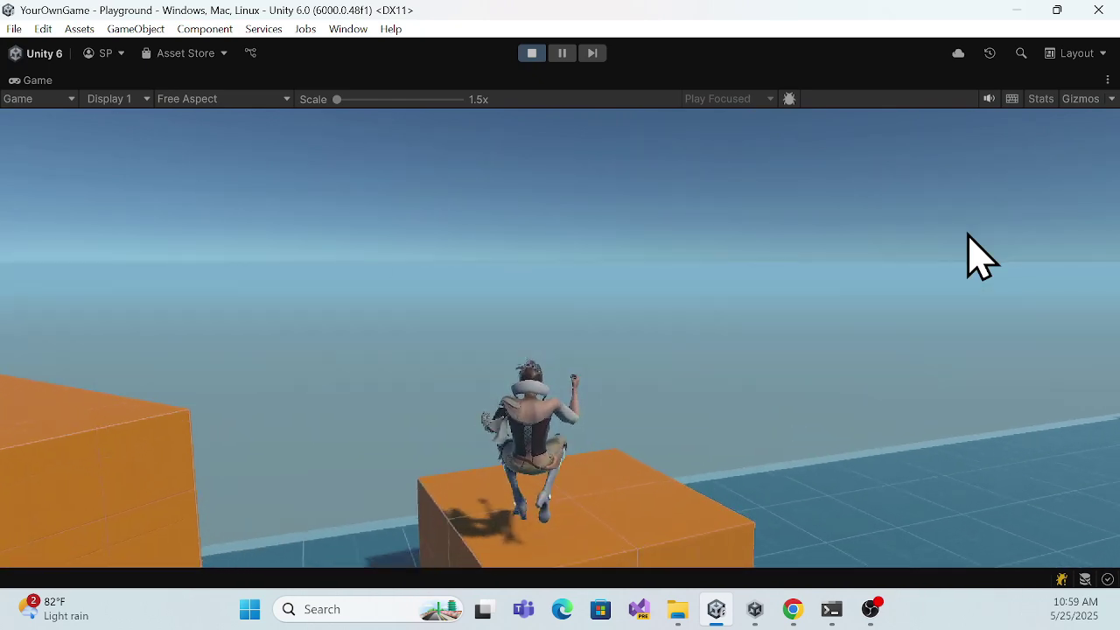
{"action": "key", "text": "w"}
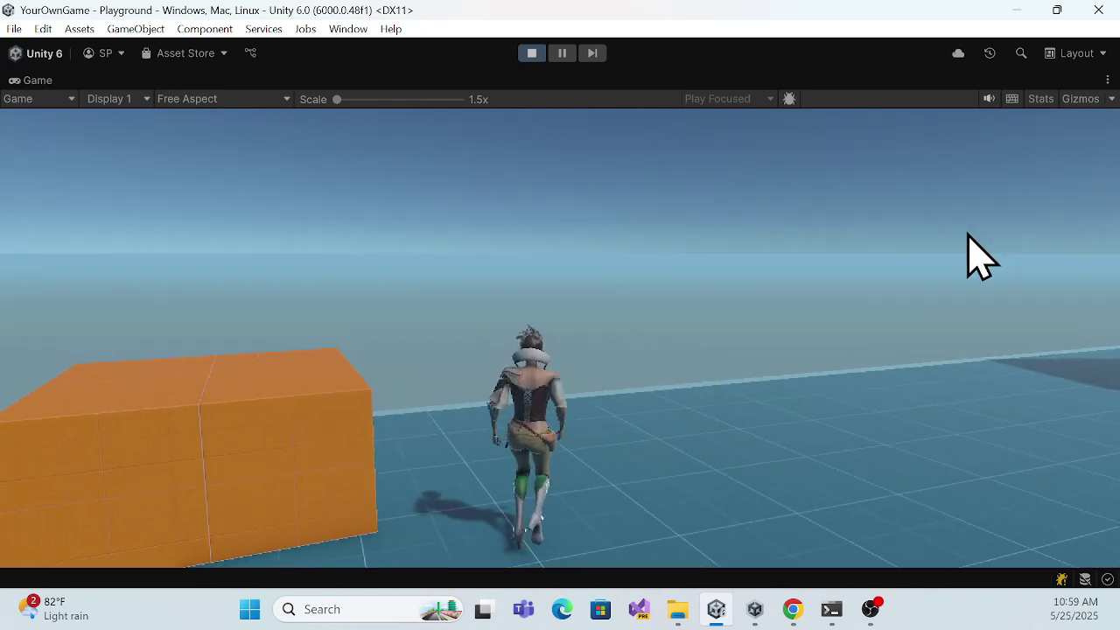
- Test Medea's sprinting and turning across the open floor and near the white stairs, checking the character up close
{"action": "key", "text": "shift+d"}
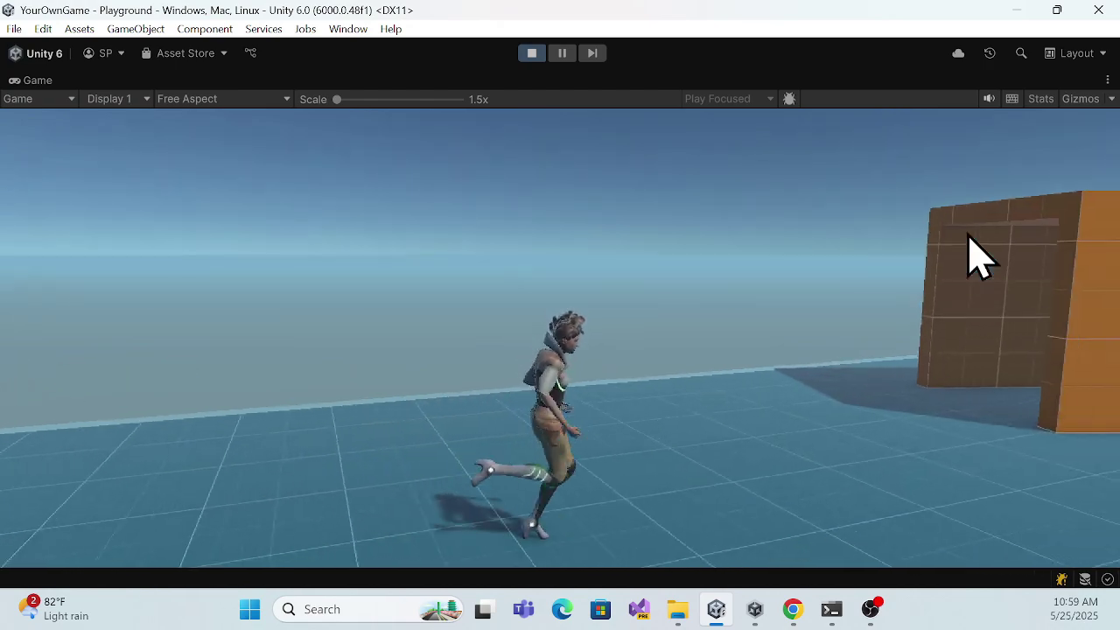
{"action": "key", "text": "s"}
{"action": "key", "text": "s"}
{"action": "key", "text": "w"}
{"action": "key", "text": "shift+d"}
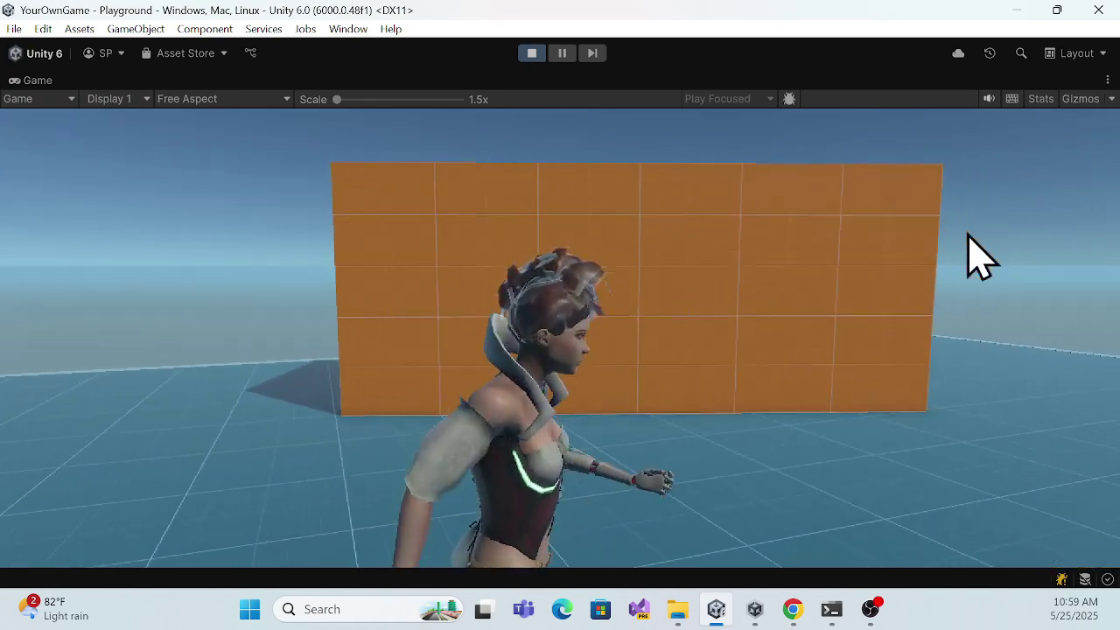
{"action": "key", "text": "s"}
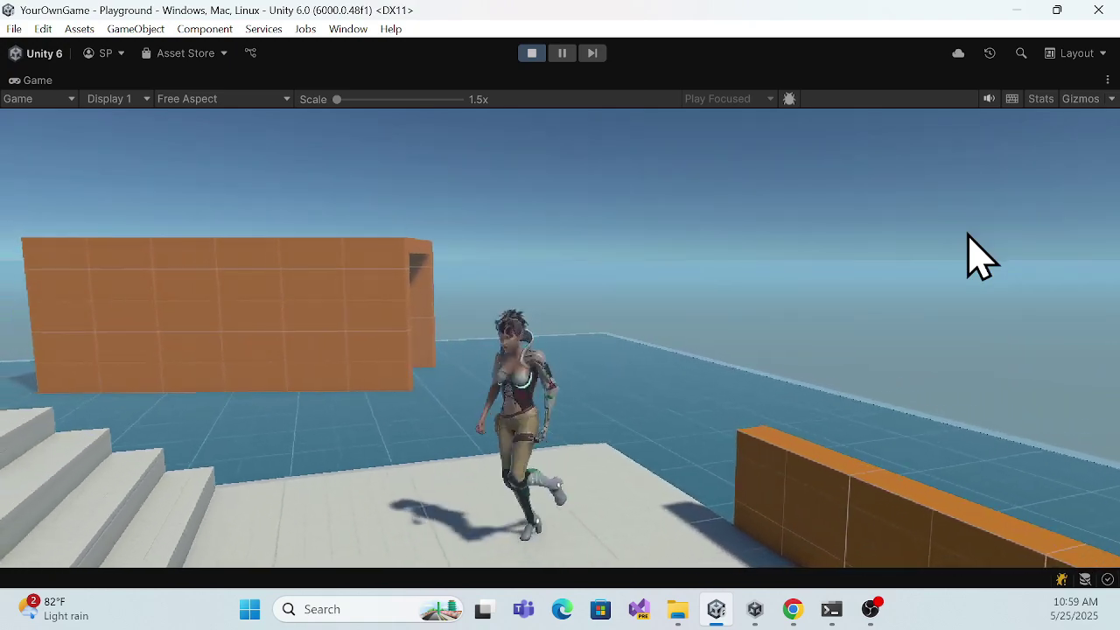
{"action": "key", "text": "a"}
{"action": "key", "text": "d"}
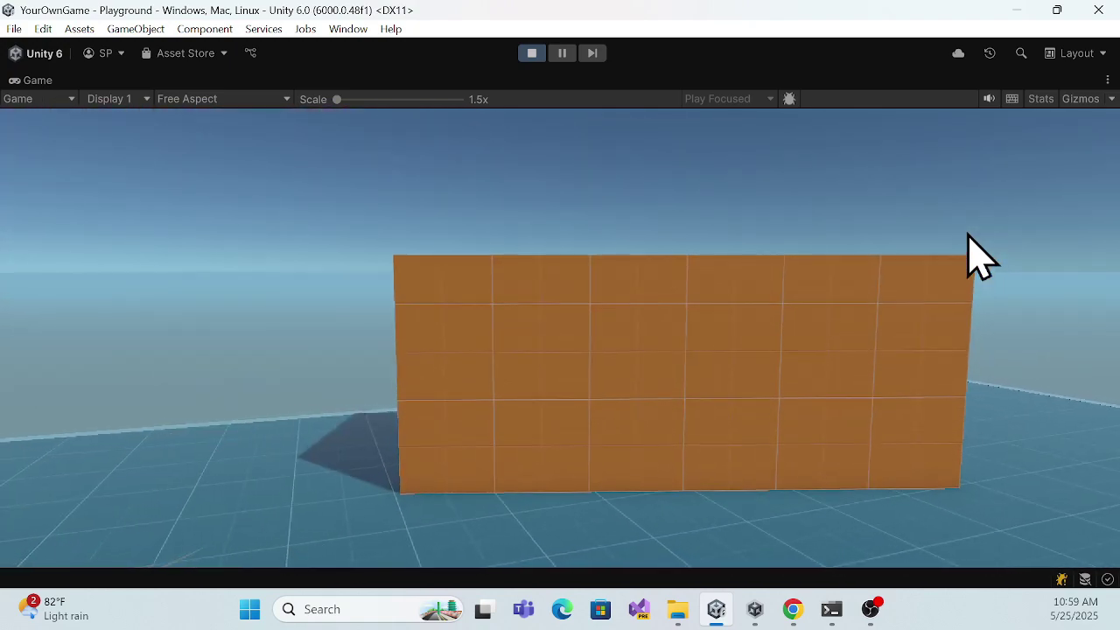
{"action": "mouse_move", "coordinate": [765, 370]}
{"action": "mouse_move", "coordinate": [525, 429]}
{"action": "mouse_move", "coordinate": [87, 495]}
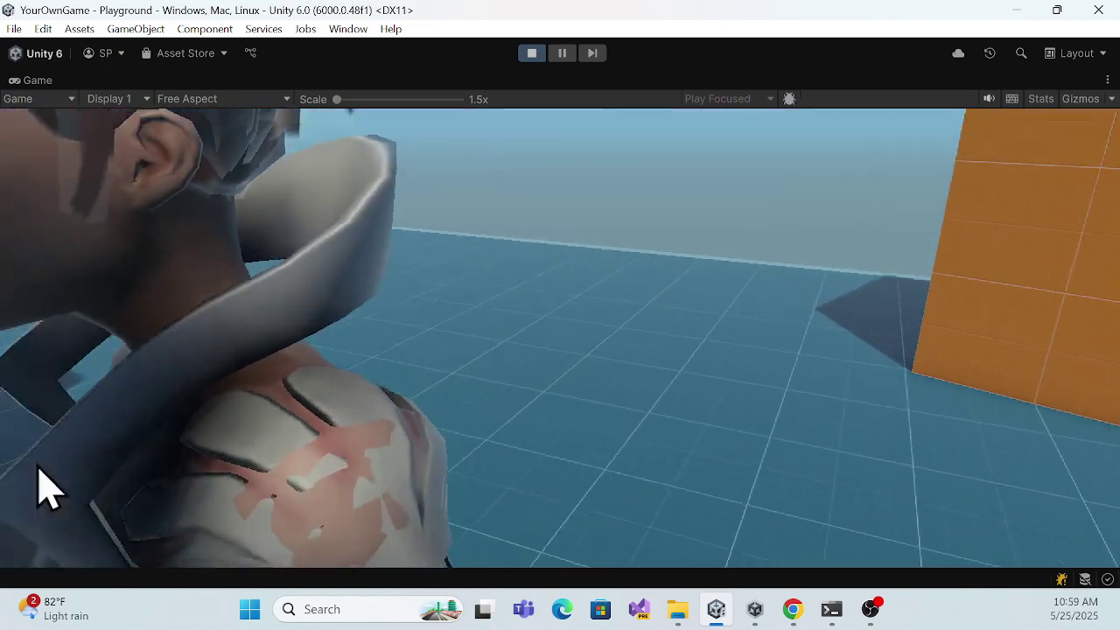
- Move Medea around the side of the staircase and up onto the raised white platform
{"action": "key", "text": "a"}
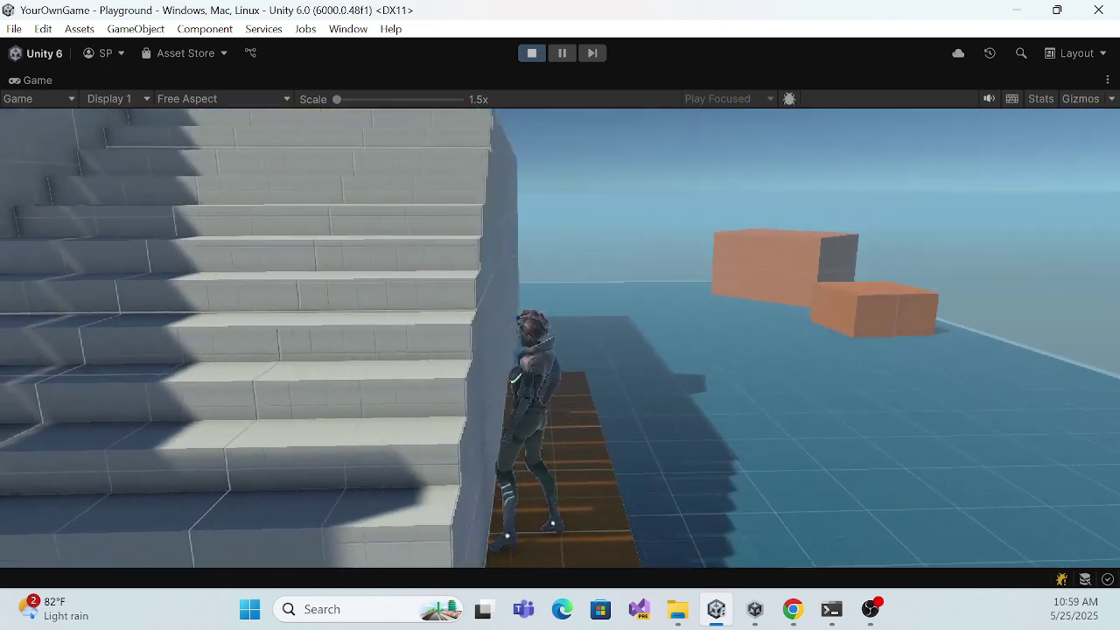
{"action": "key", "text": "s"}
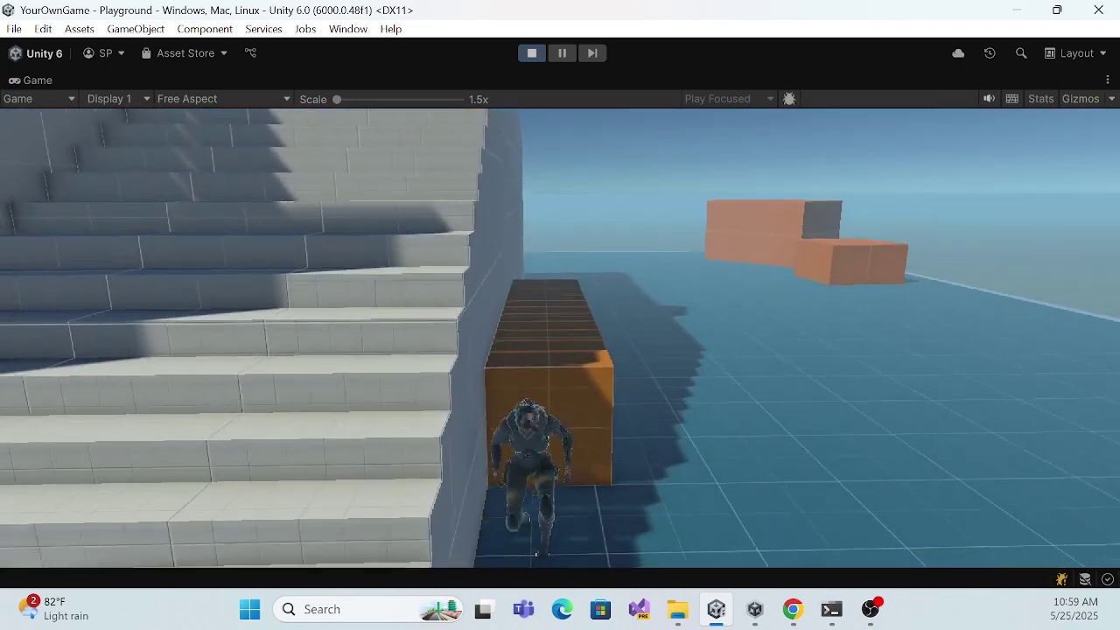
{"action": "key", "text": "a"}
{"action": "key", "text": "w"}
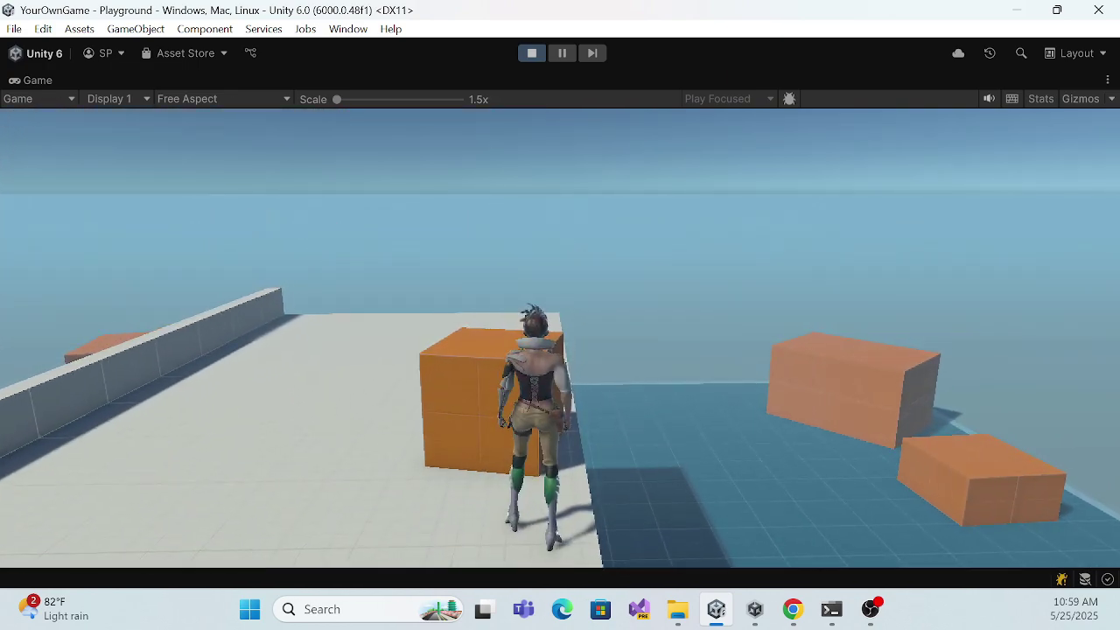
{"action": "key", "text": "w"}
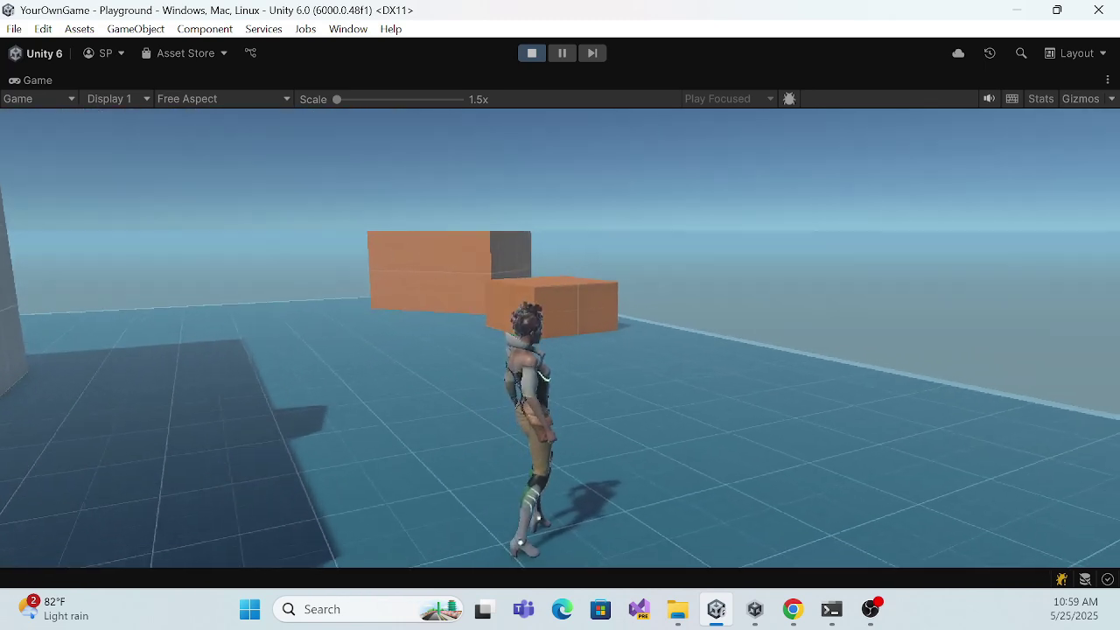
- Walk Medea over the open floor, examine the character from behind and in front, and release the cursor from the game
{"action": "key", "text": "w"}
{"action": "key", "text": "w"}
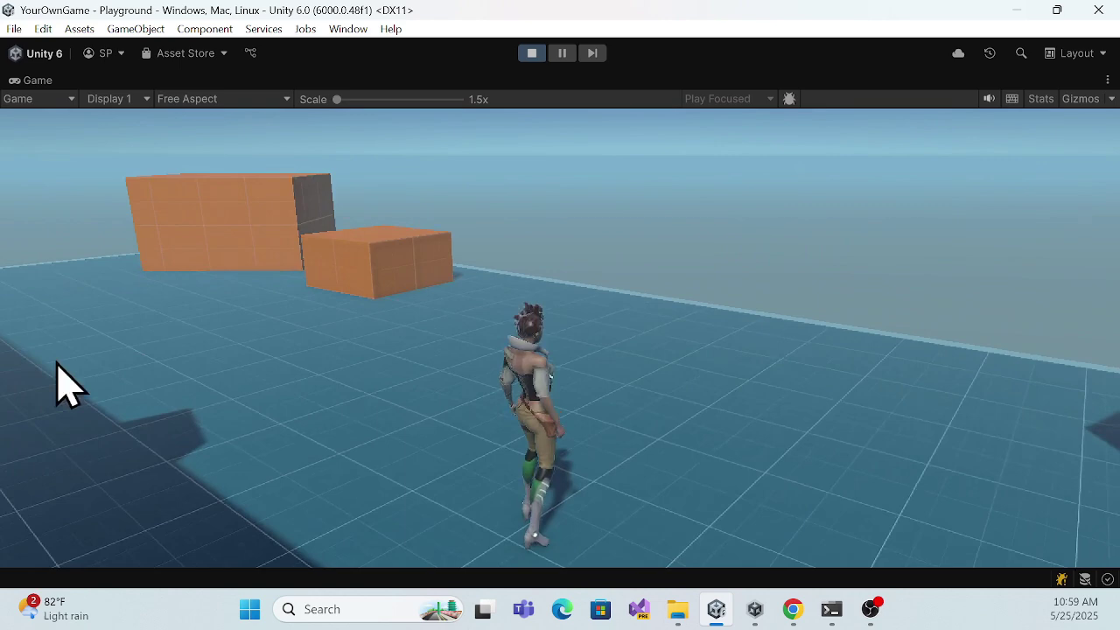
{"action": "key", "text": "w"}
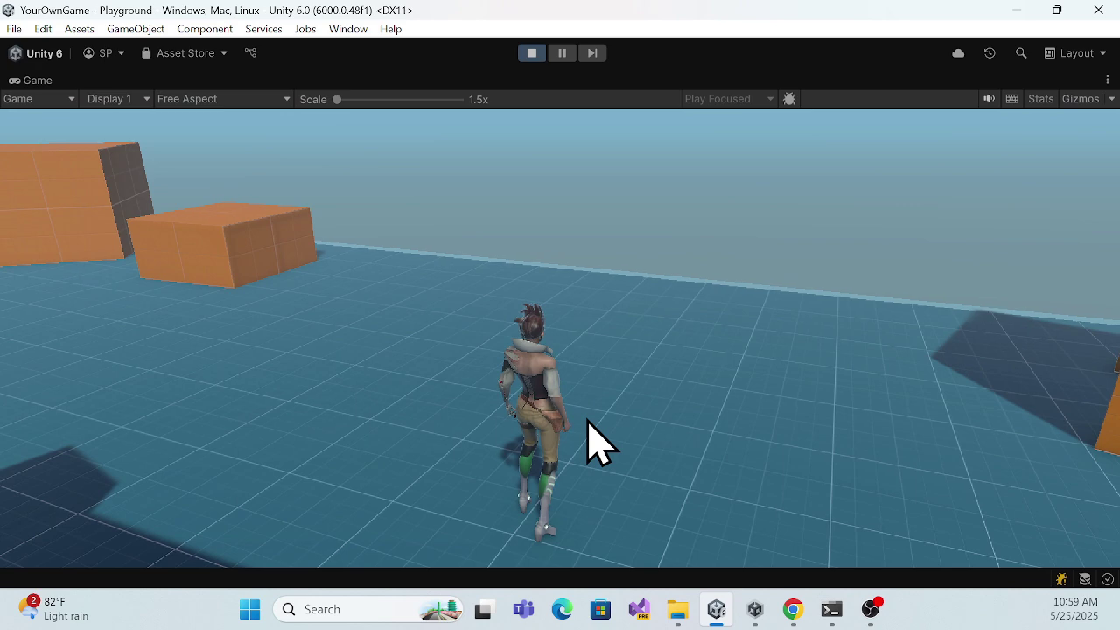
{"action": "key", "text": "w"}
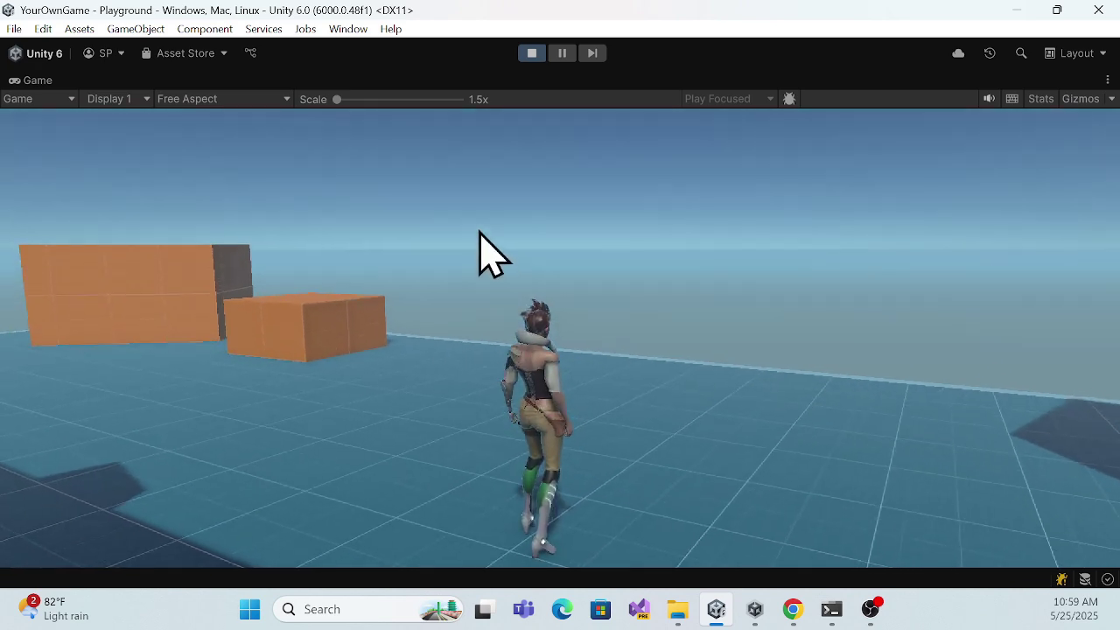
{"action": "key", "text": "Escape"}
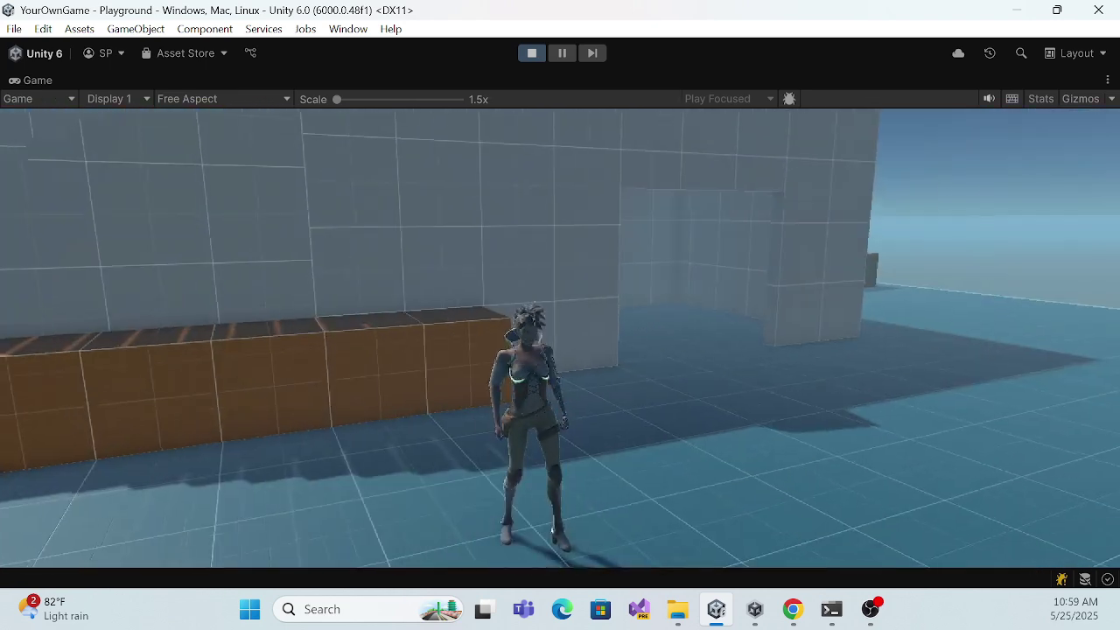
{"action": "key", "text": "Escape"}
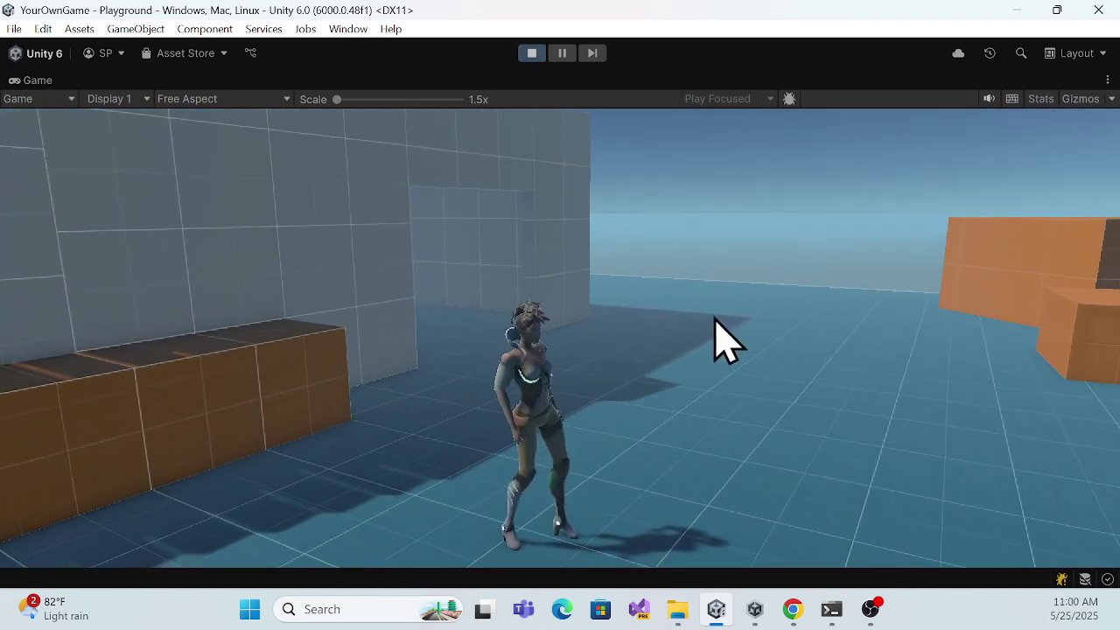